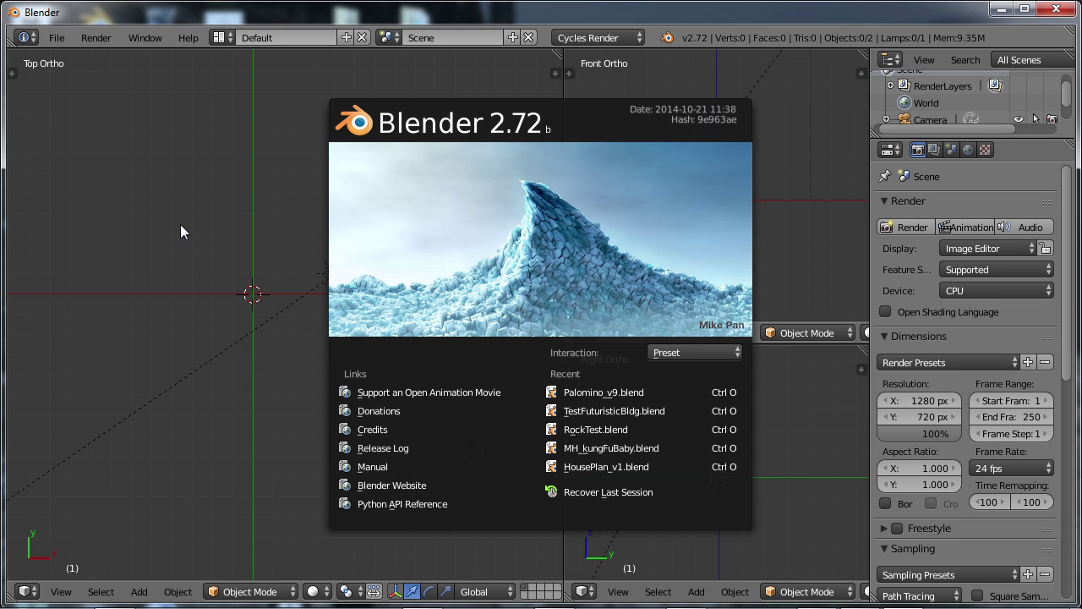
- Add a cube mesh at the origin and scale it up uniformly to about 4.7 times its size
left_click(184, 232)
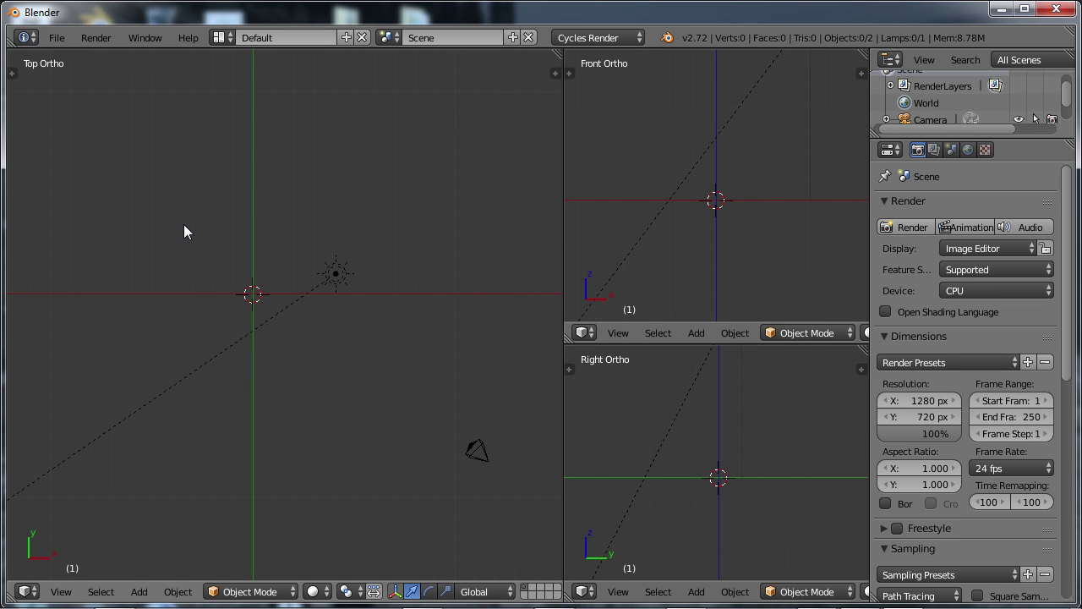
middle_click_drag(205, 236, 249, 277, "shift")
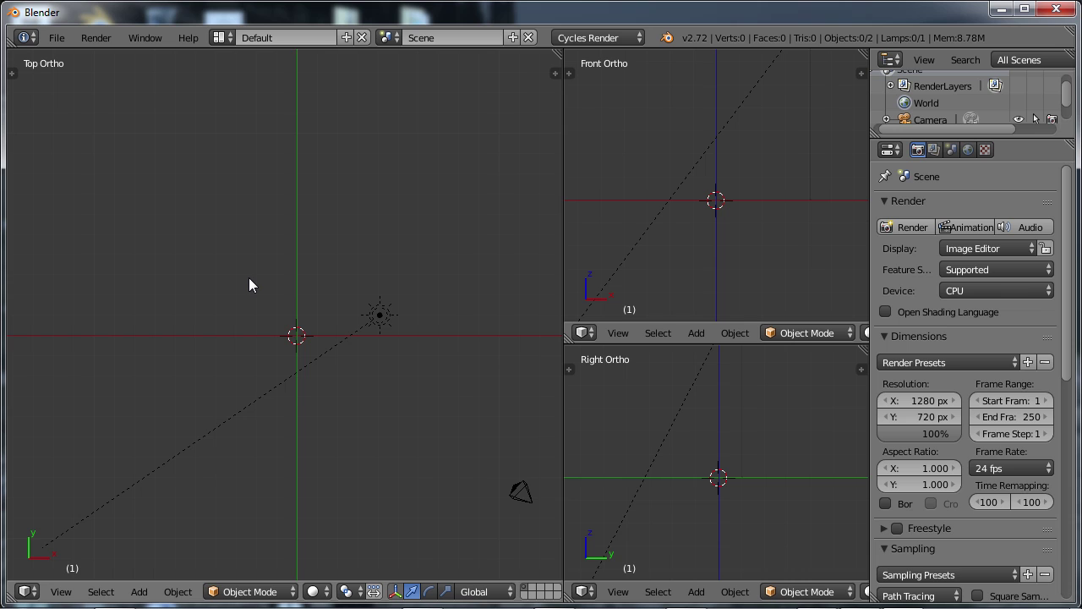
middle_click_drag(248, 277, 241, 236, "shift")
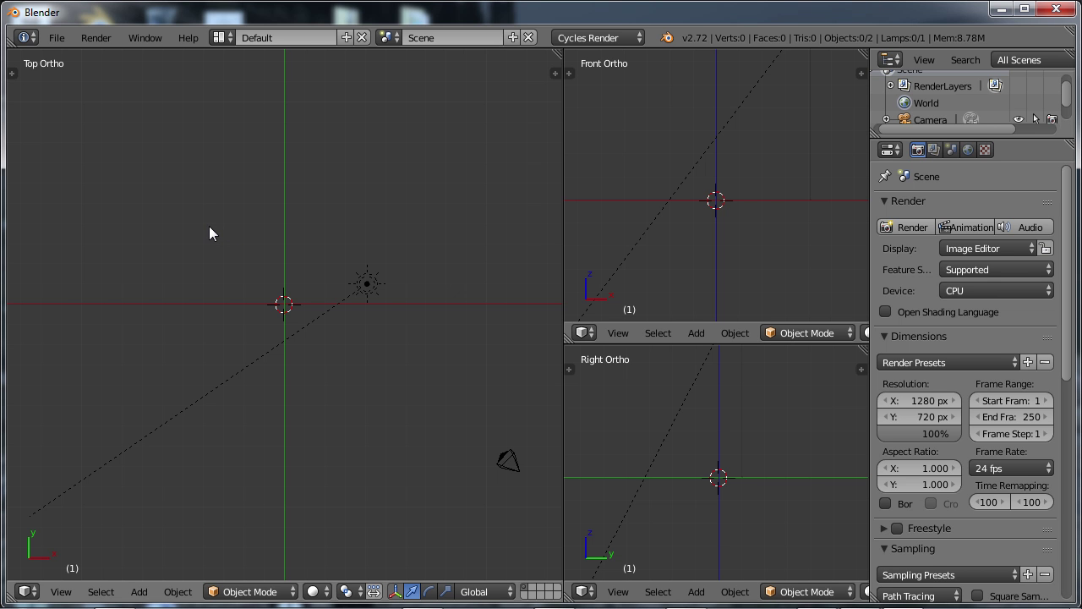
middle_click_drag(209, 233, 233, 251, "shift")
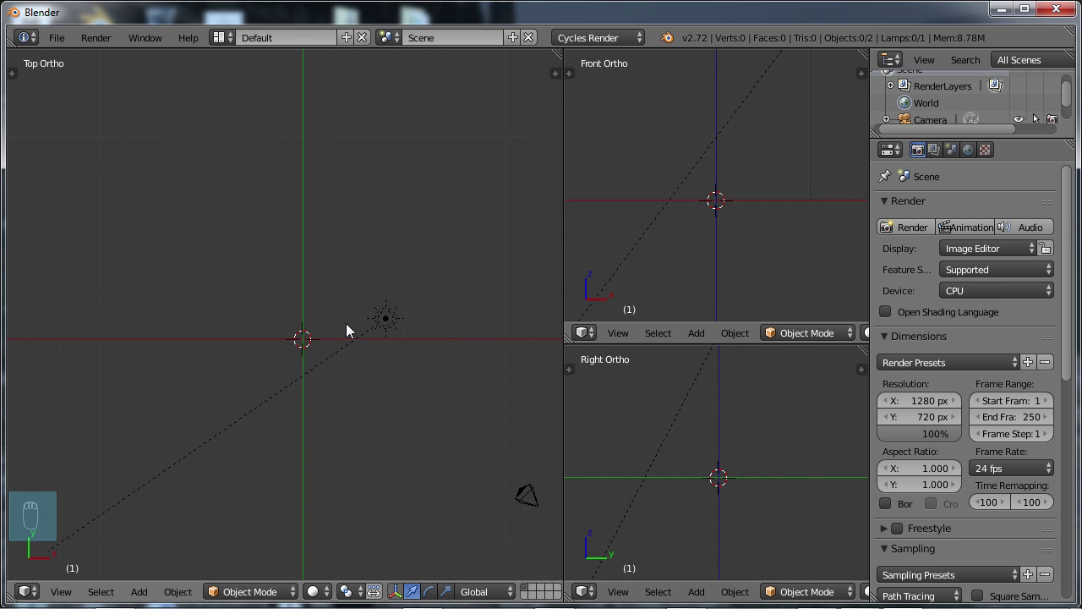
key("shift+a")
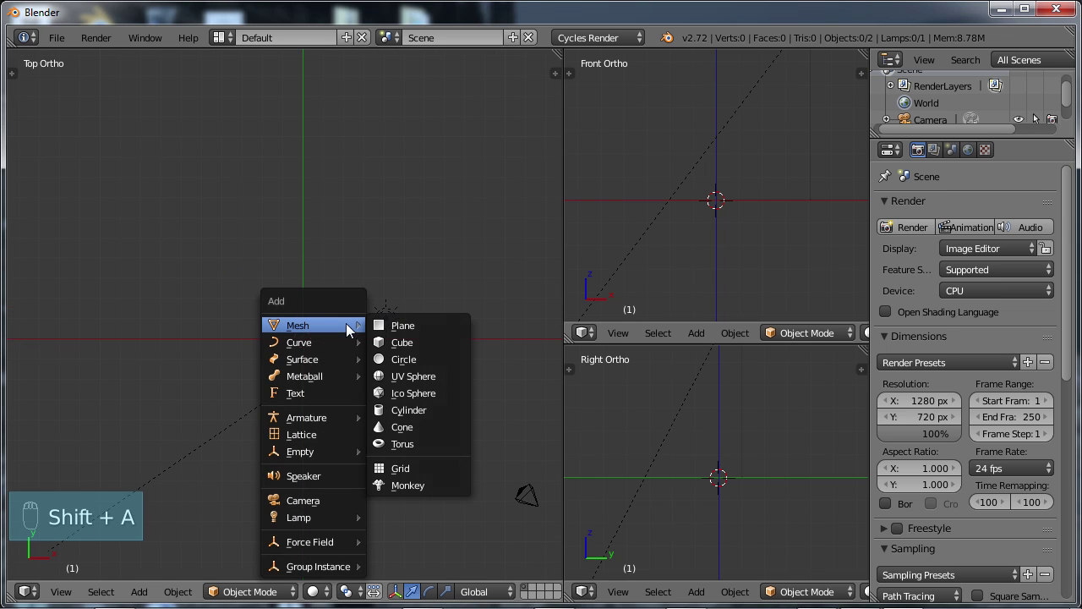
left_click(403, 343)
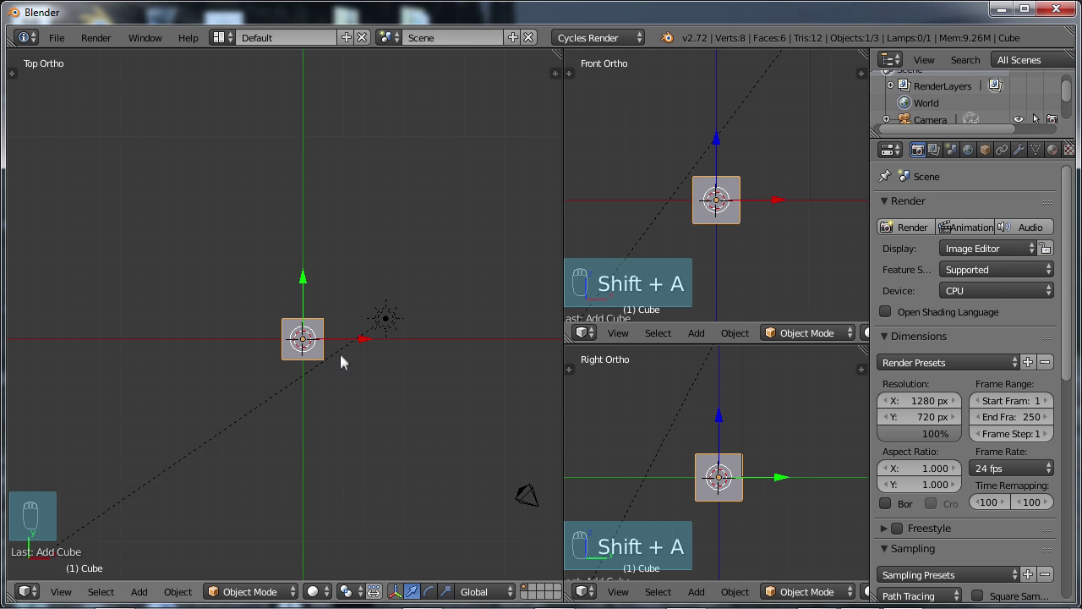
key("s")
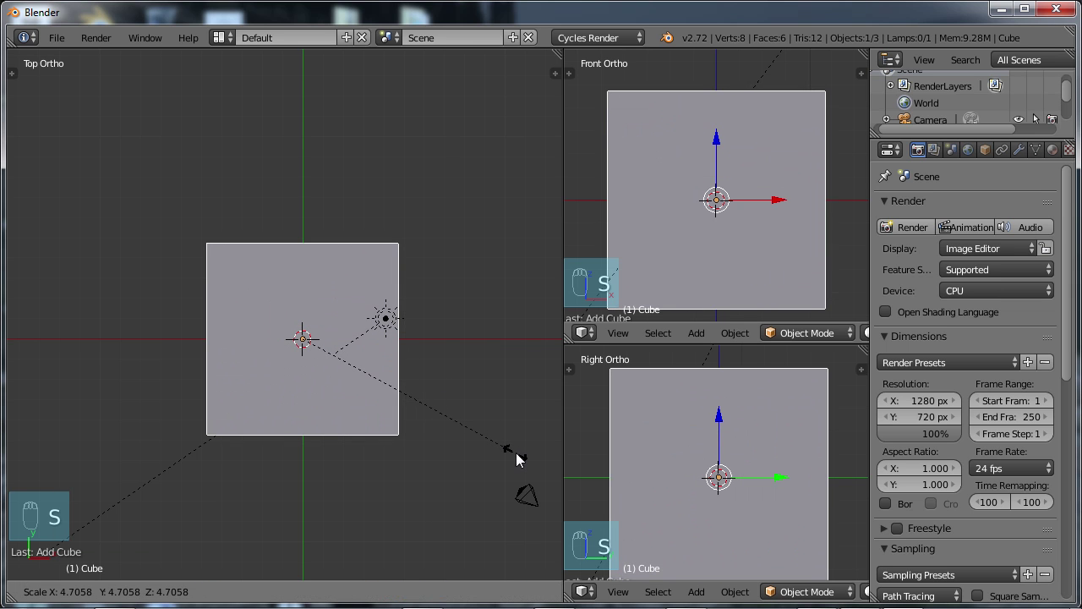
left_click(516, 452)
- Enter Edit Mode on the scaled cube to work on its edges
key("KP_7")
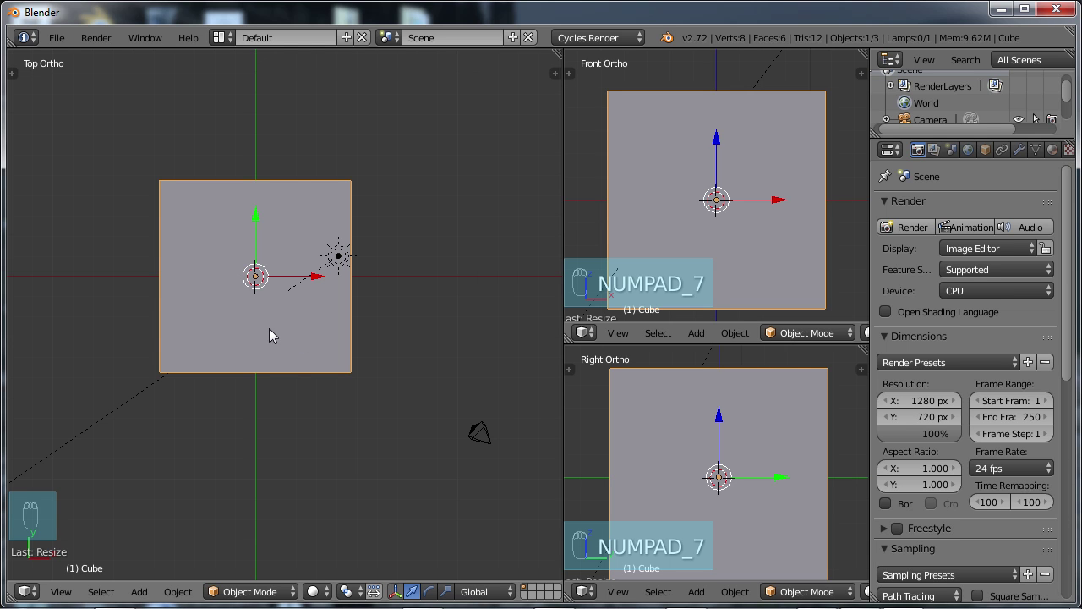
middle_click_drag(270, 329, 294, 363, "shift")
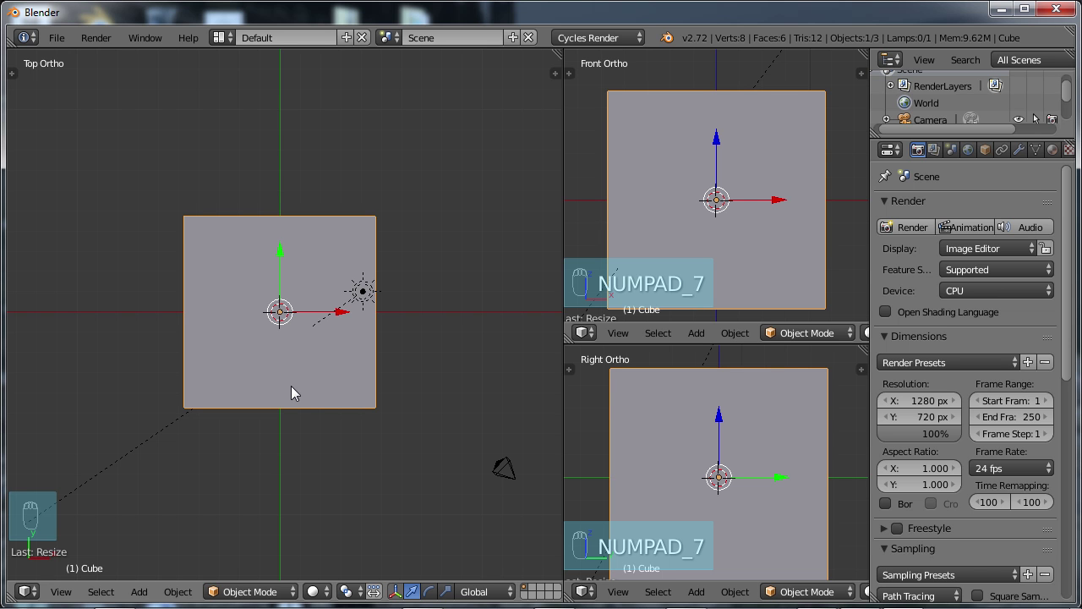
middle_click_drag(291, 388, 324, 217)
middle_click_drag(321, 326, 336, 279, "shift")
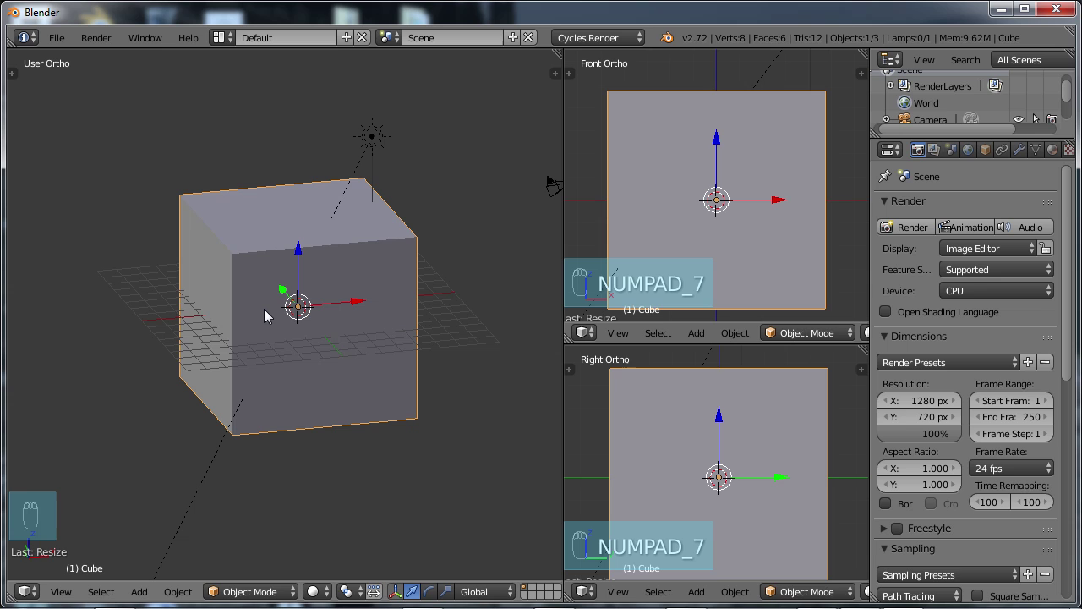
key("Tab")
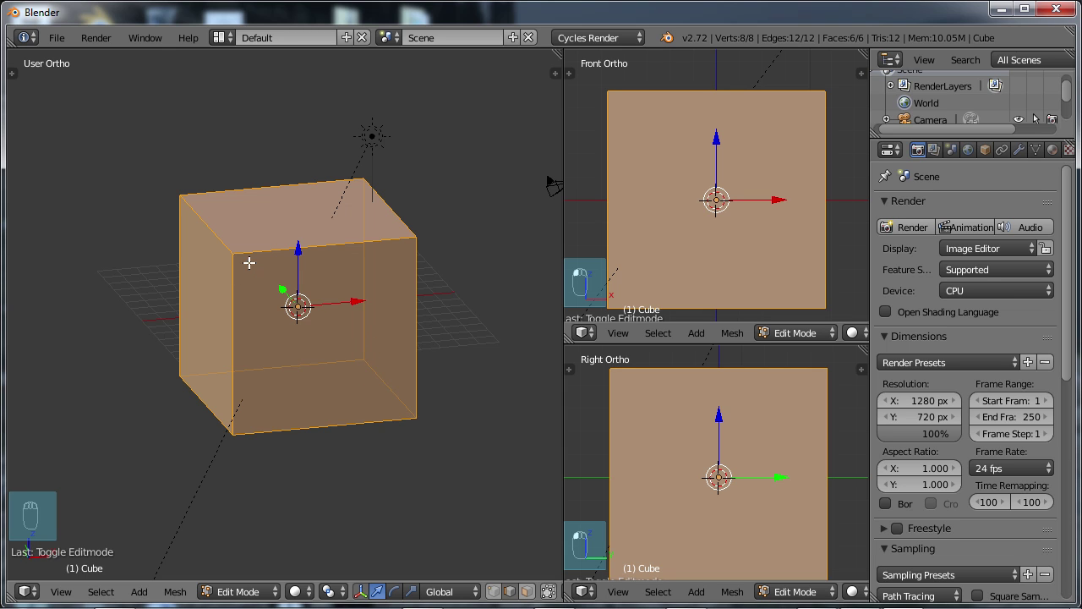
middle_click_drag(358, 331, 339, 323, "shift")
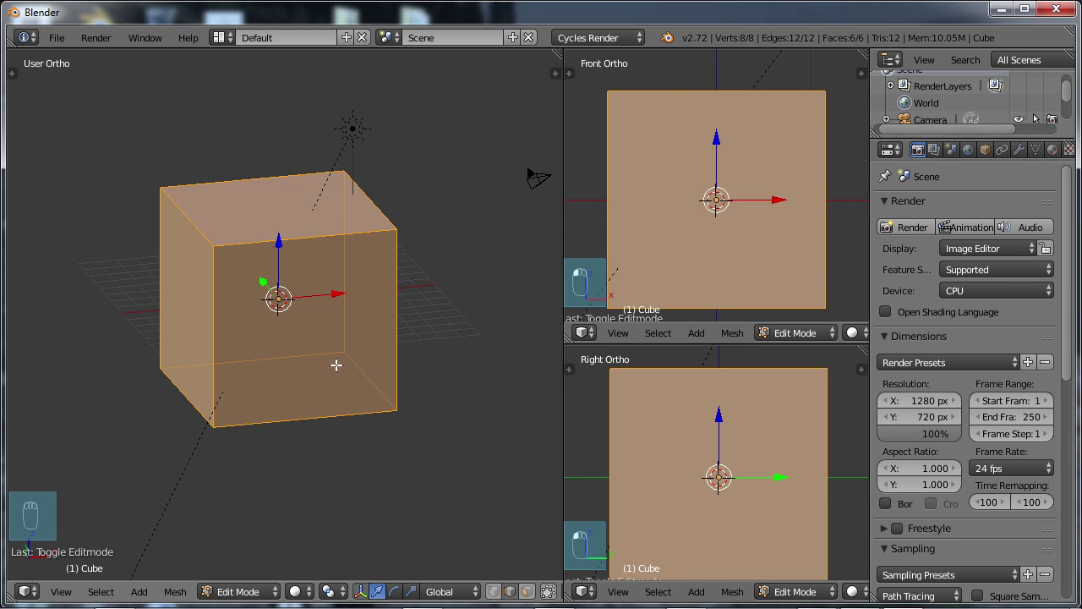
- Mark the cube's four vertical edges, its front and back top edges, and its left bottom edge as seams, leaving nothing selected
right_click(159, 271)
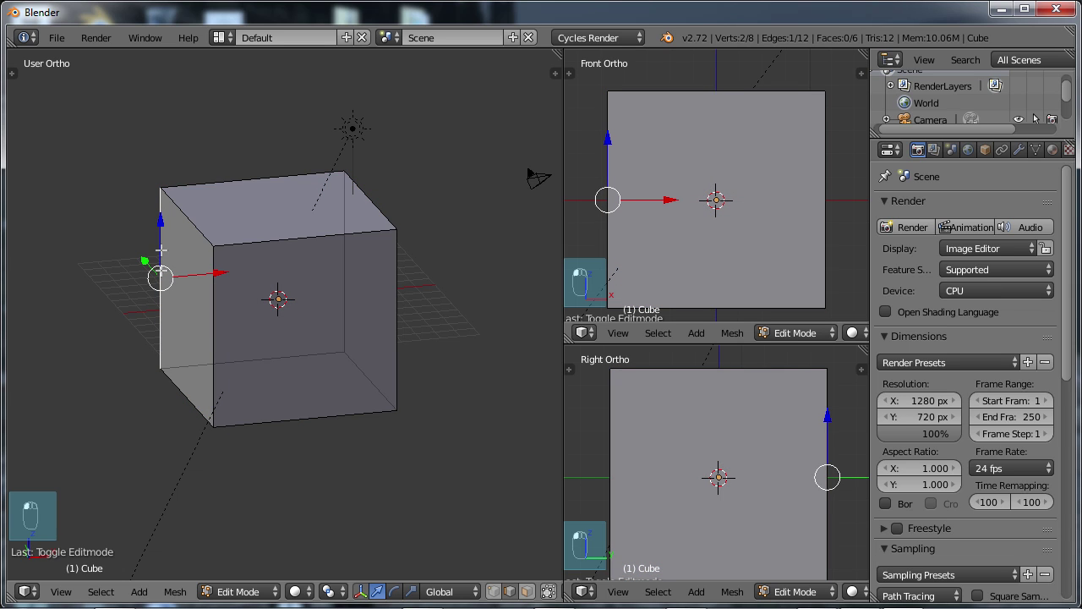
right_click(212, 342, "shift")
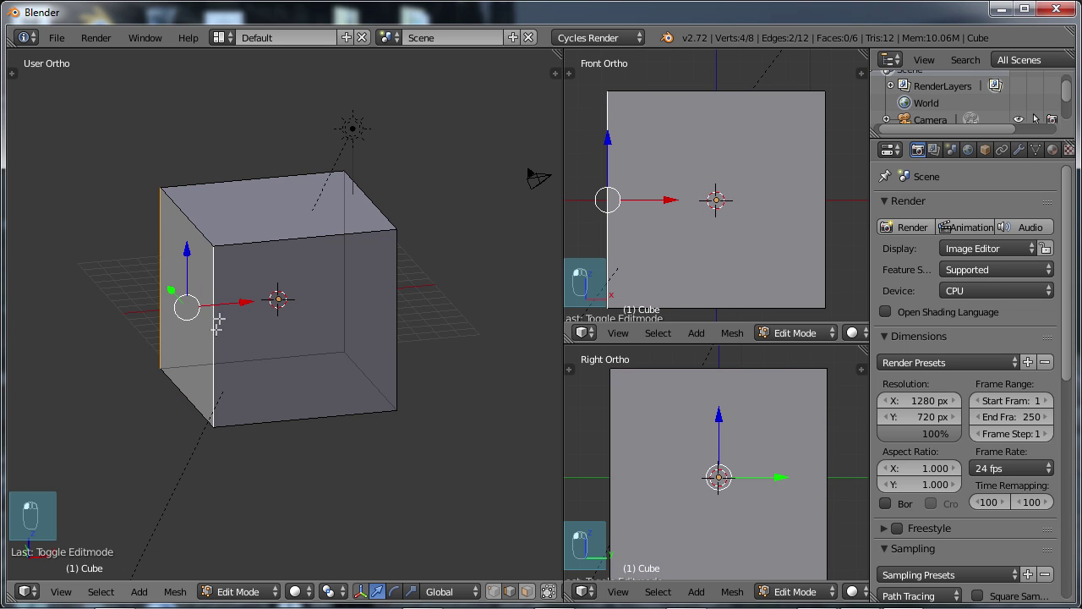
right_click(275, 236, "shift")
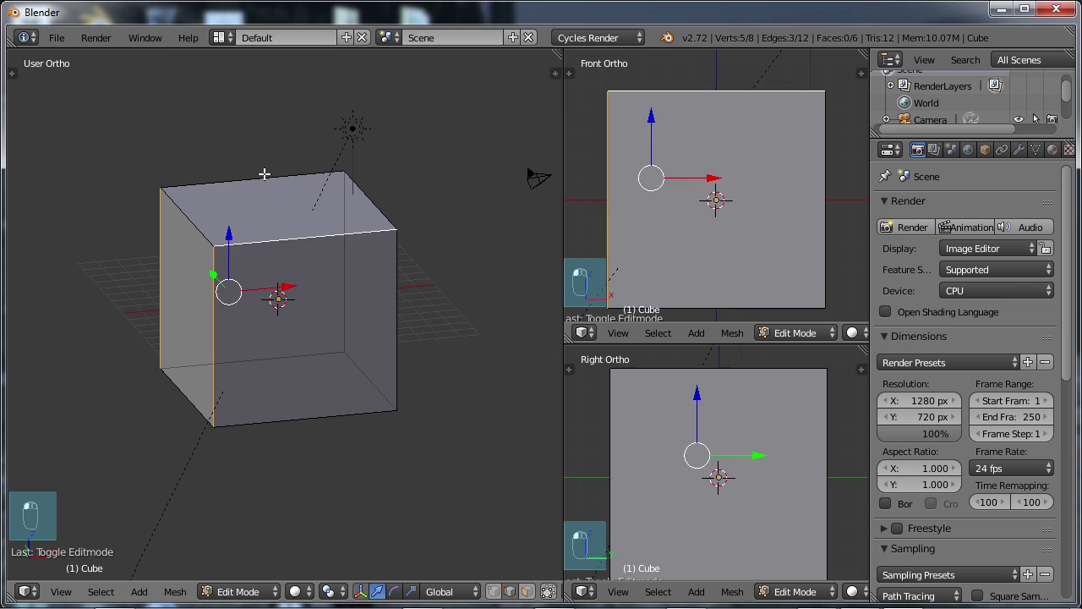
right_click(261, 175, "shift")
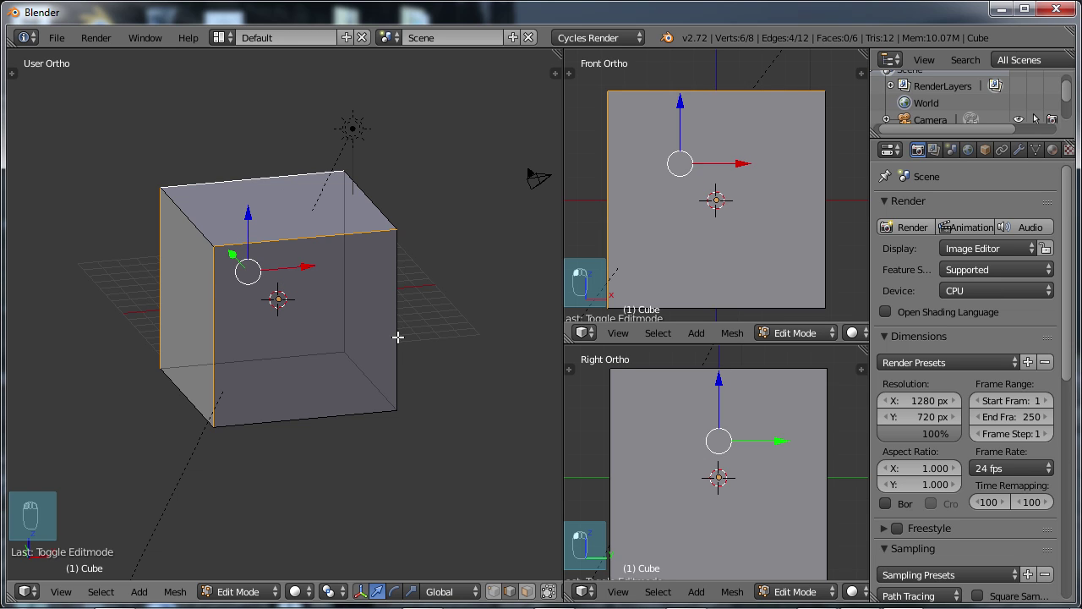
right_click(358, 307, "shift")
right_click(345, 311, "shift")
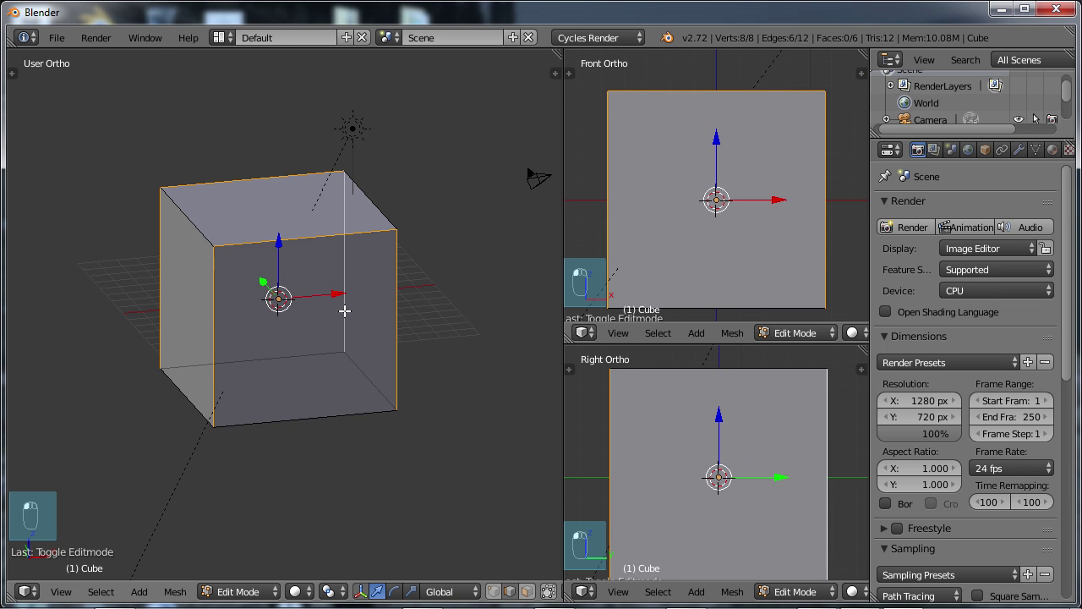
right_click(370, 376, "shift")
right_click(182, 388, "shift")
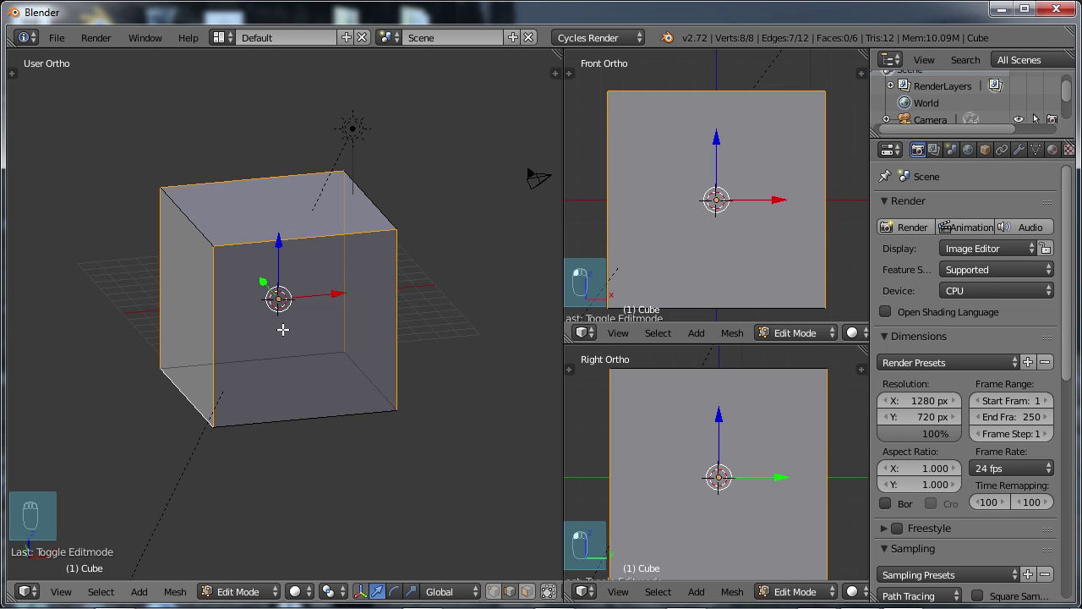
key("ctrl+e")
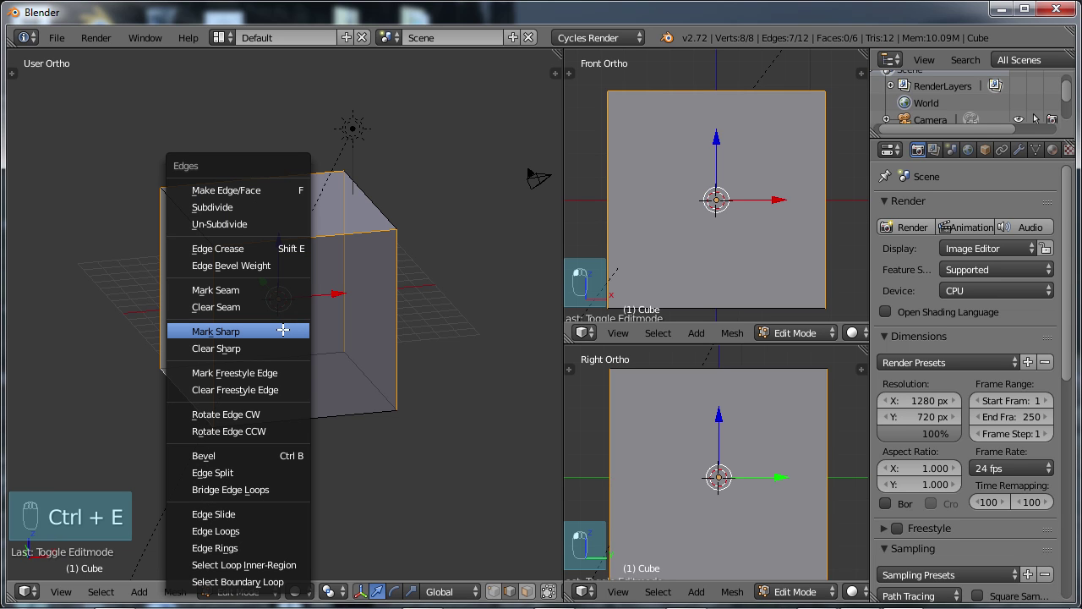
left_click(223, 296)
key("a")
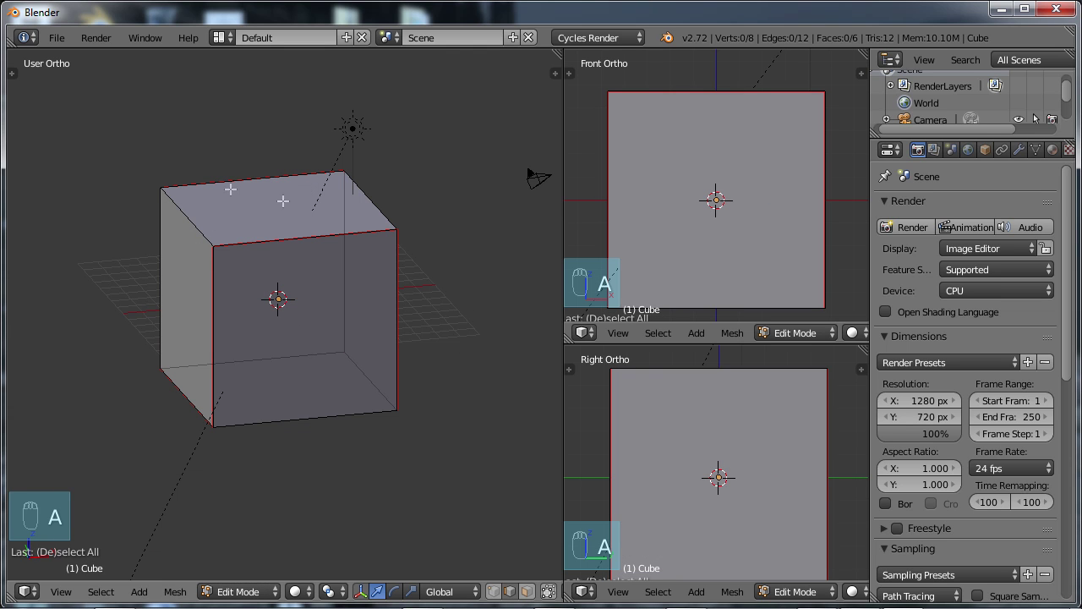
key("a")
key("a")
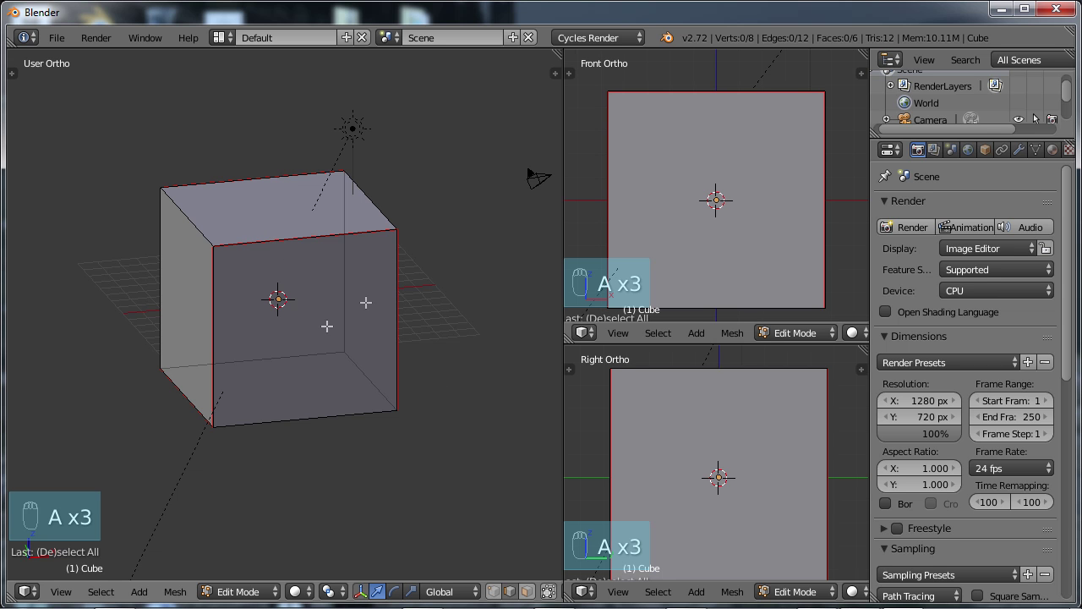
- Change the Front Ortho viewport into a UV/Image Editor
middle_click_drag(365, 302, 296, 340)
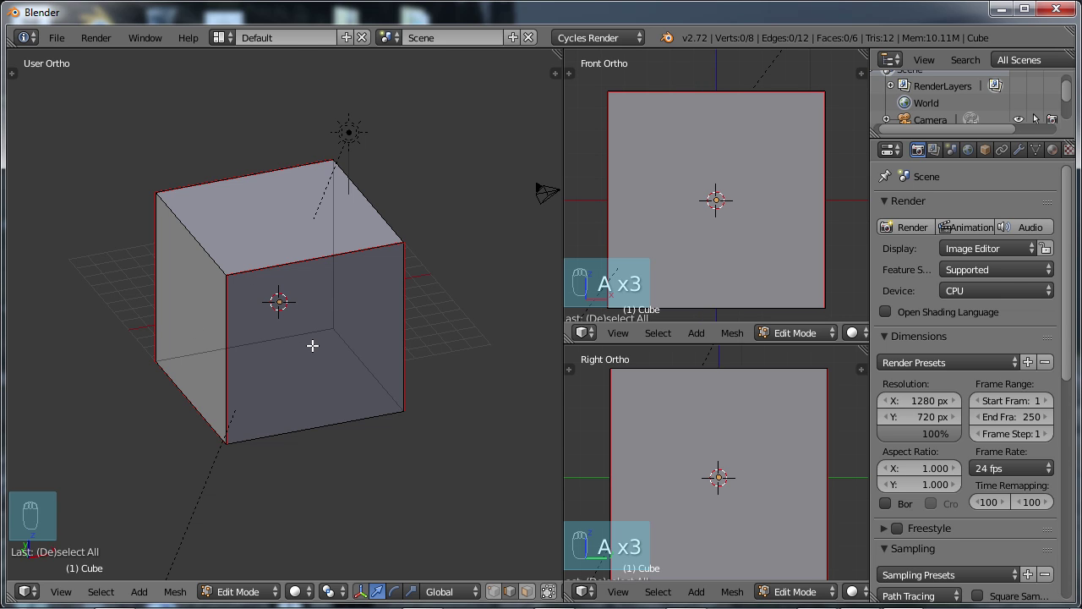
left_click(586, 332)
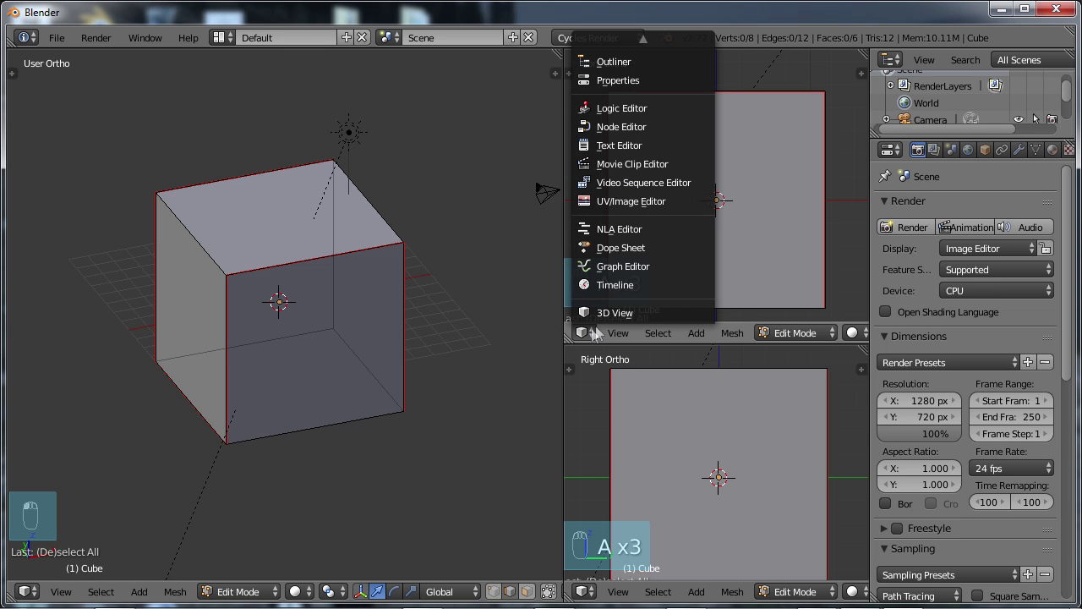
left_click(622, 202)
scroll(695, 210, "up", 6)
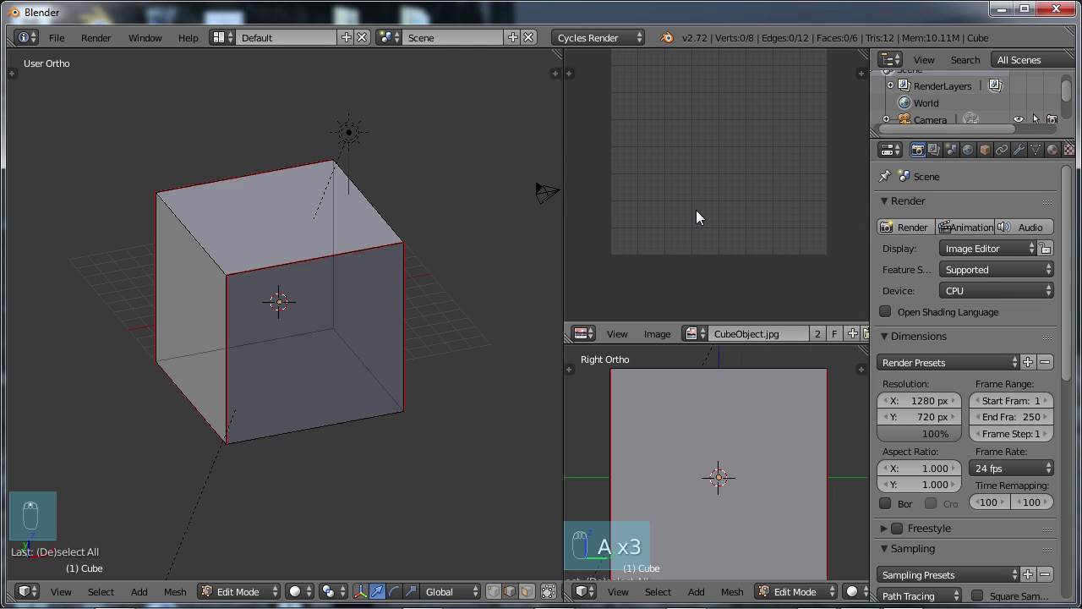
middle_click_drag(715, 187, 718, 220)
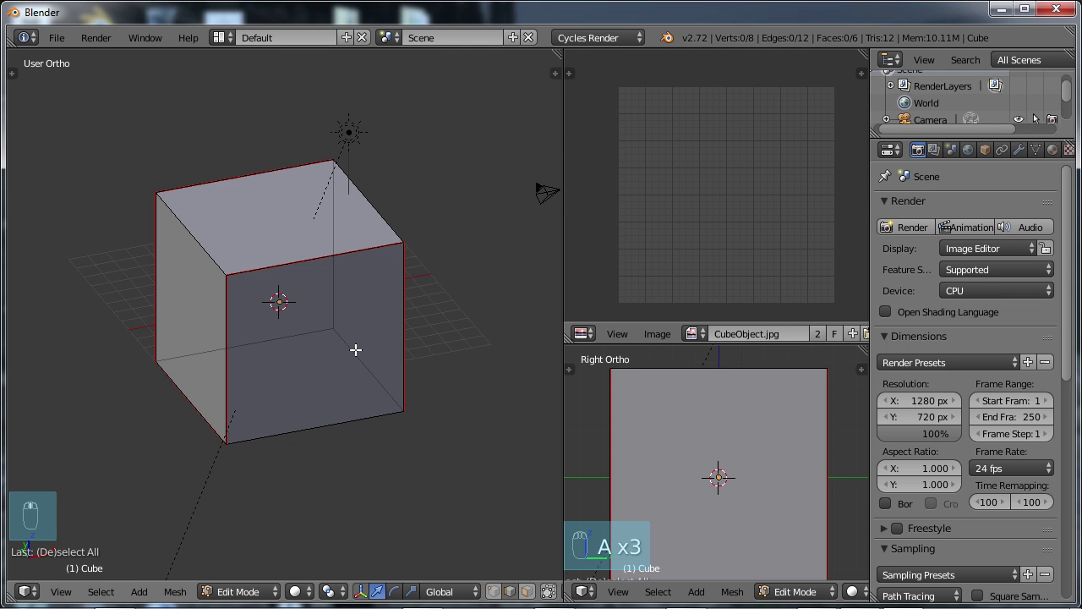
- Select the cube's entire mesh and unwrap it along the marked seams
key("a")
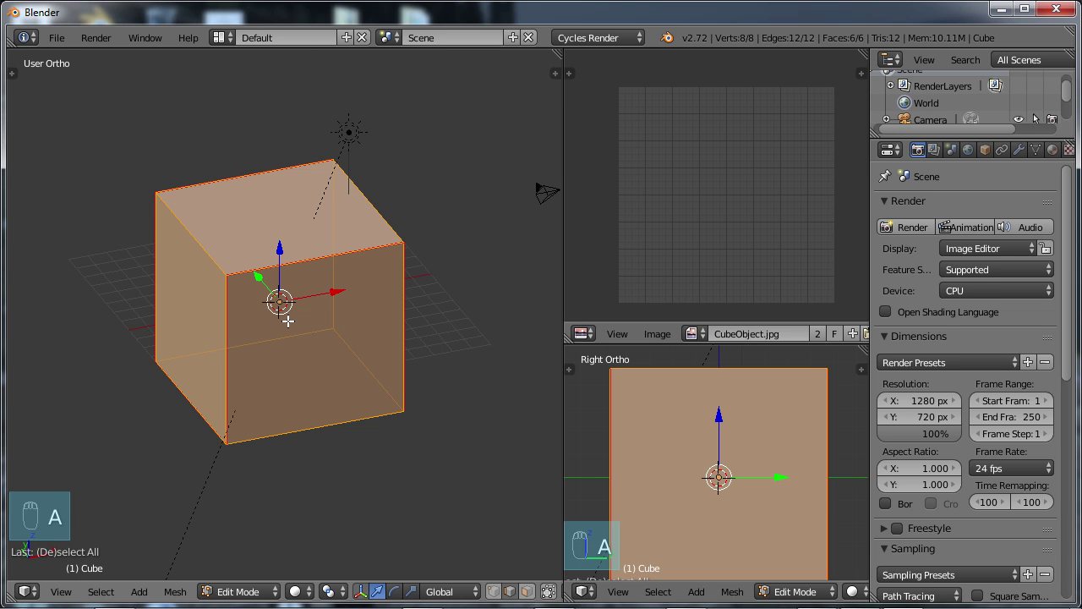
key("u")
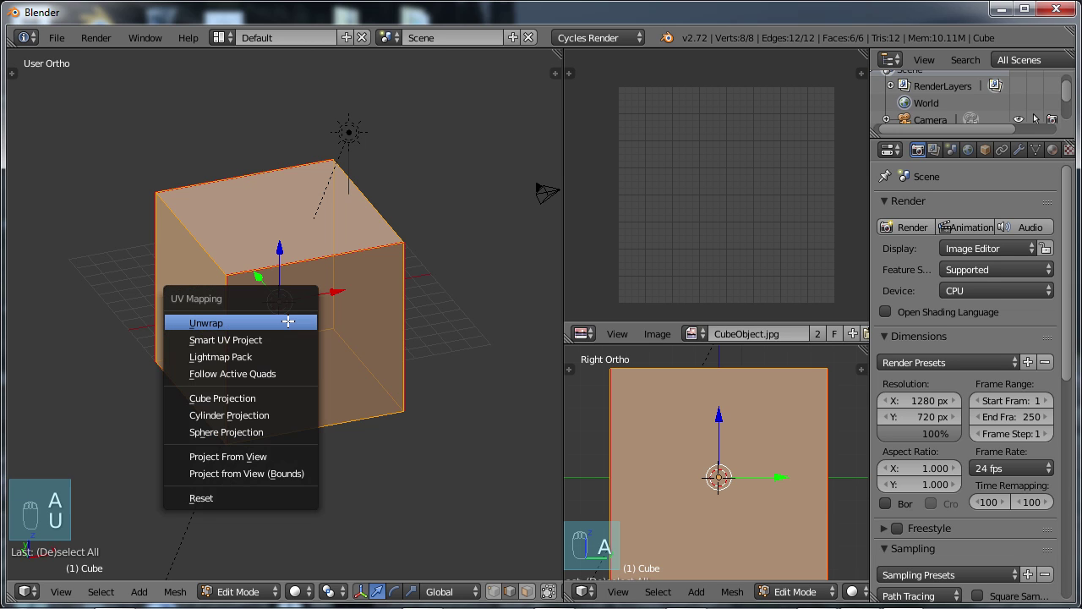
left_click(205, 322)
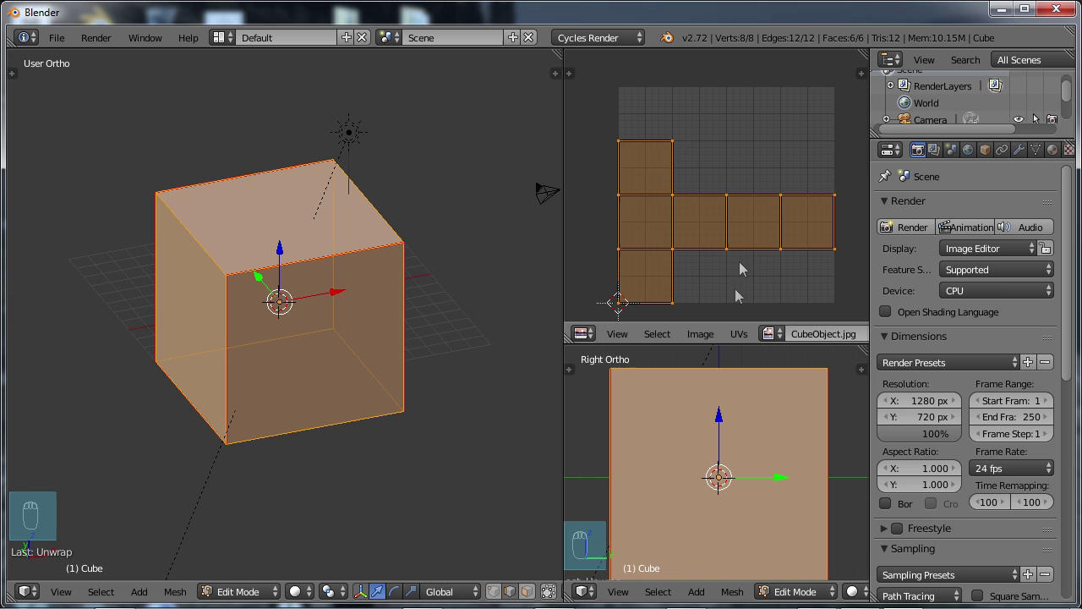
middle_click_drag(713, 231, 718, 218)
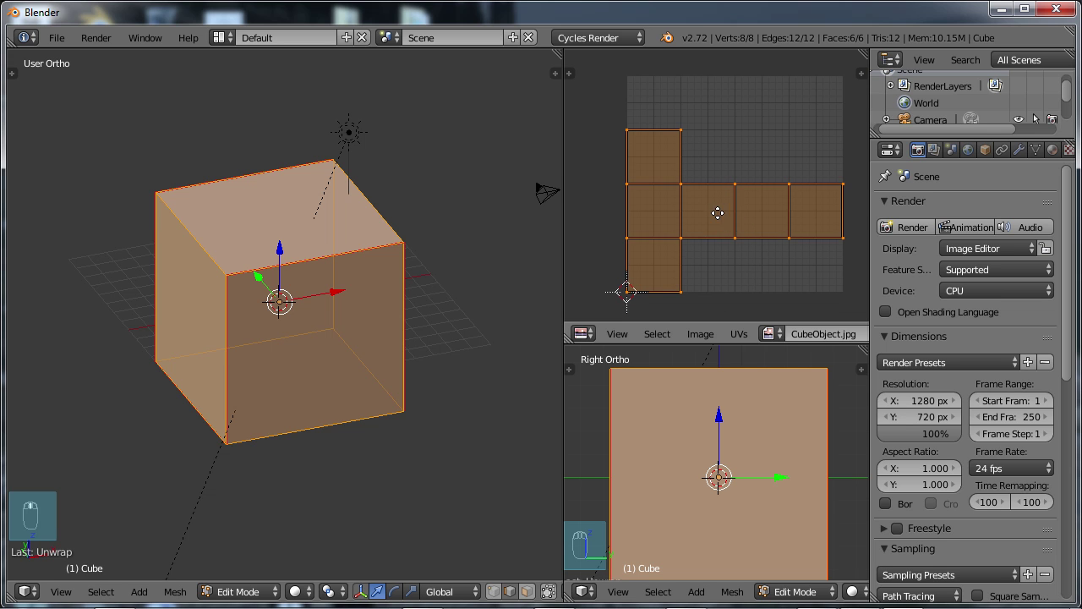
- Start a UV layout export for the unwrapped cube, with J:\Access\3D Work\Blender\Tuts\Bump as the destination folder
left_click(700, 334)
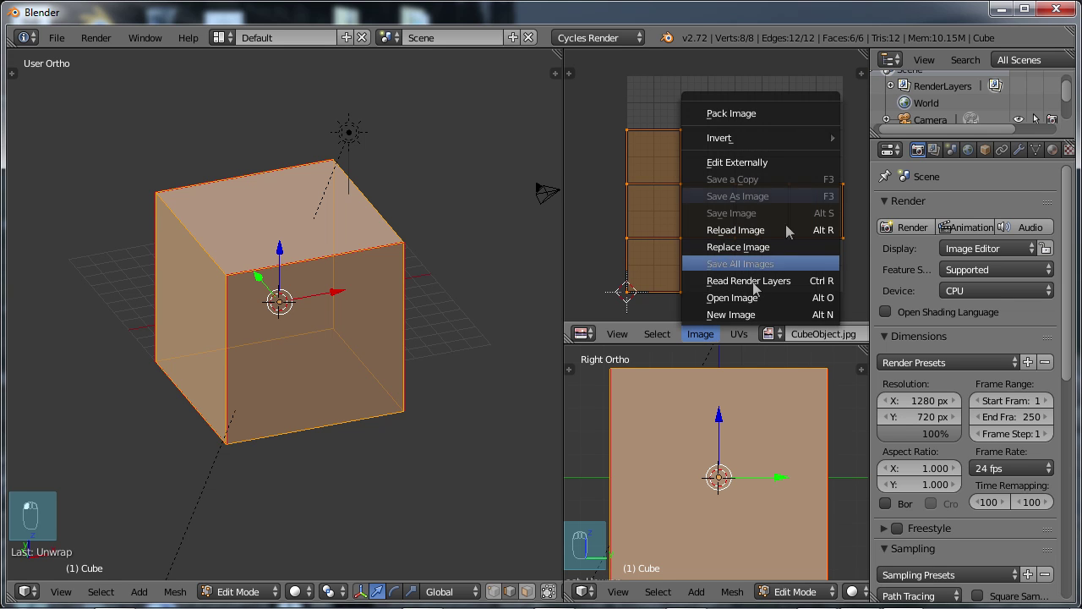
mouse_move(617, 334)
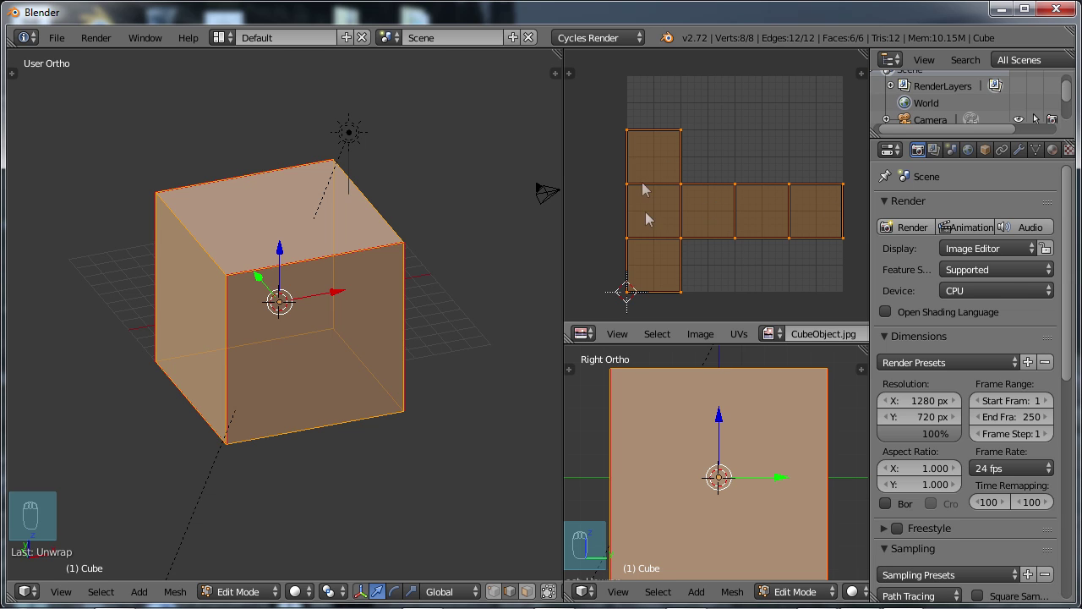
left_click(738, 335)
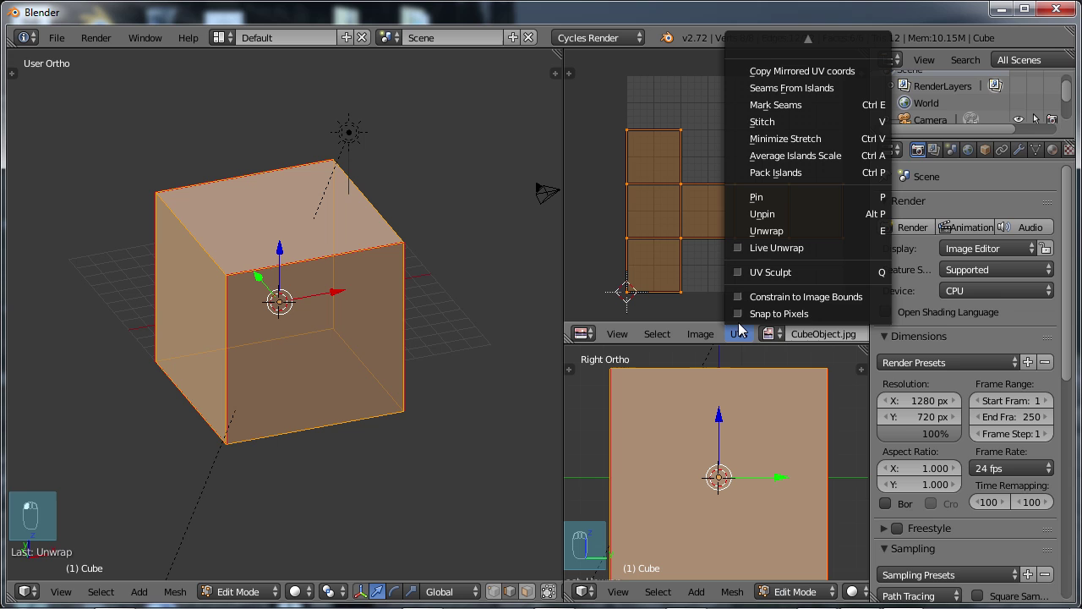
mouse_move(797, 44)
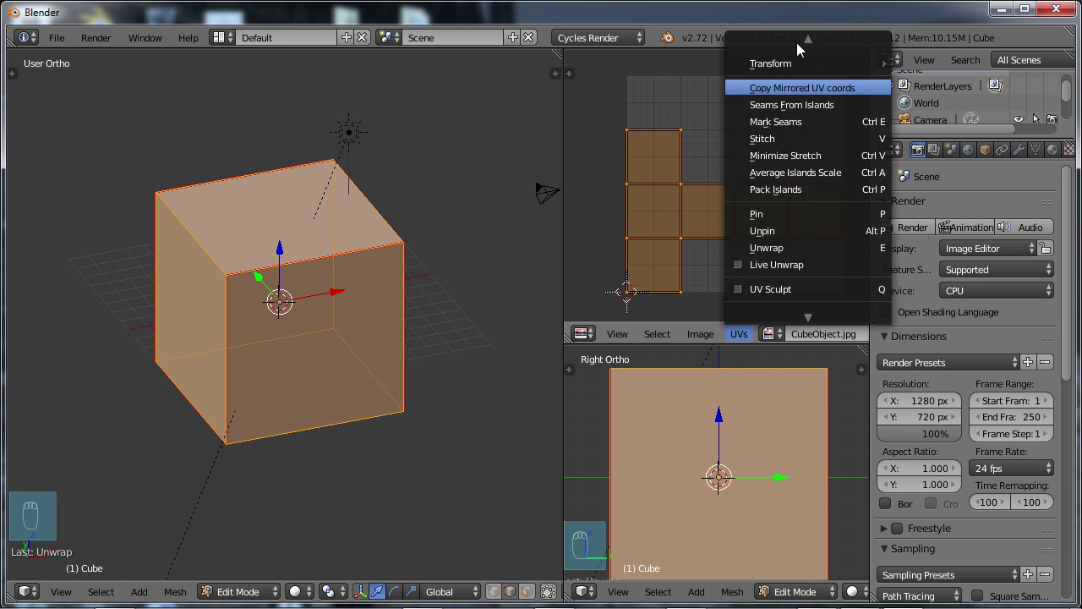
scroll(799, 76, "down", 3)
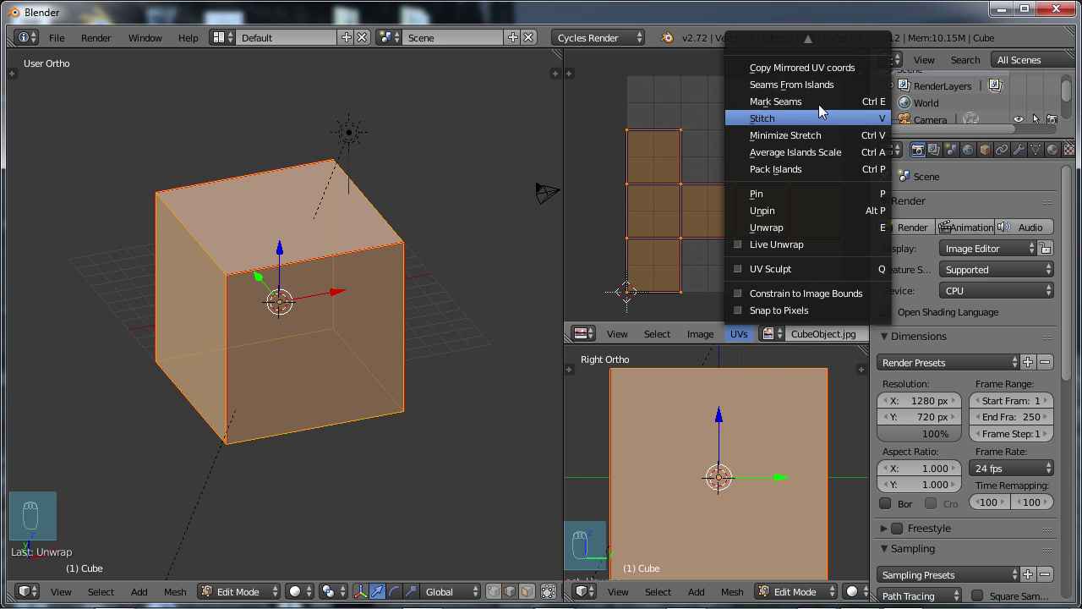
scroll(818, 85, "up", 5)
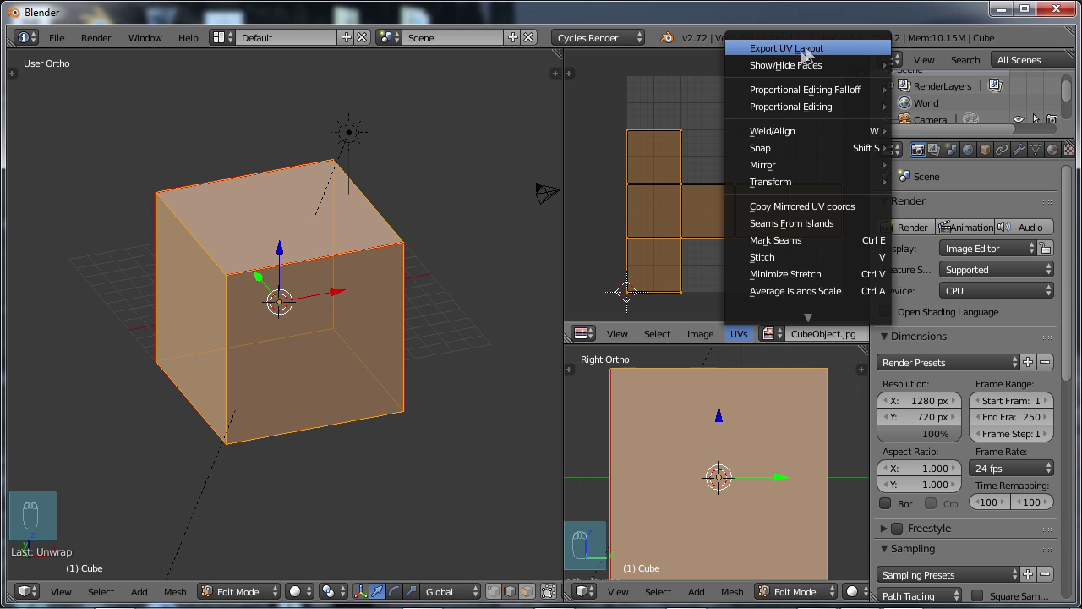
left_click(804, 48)
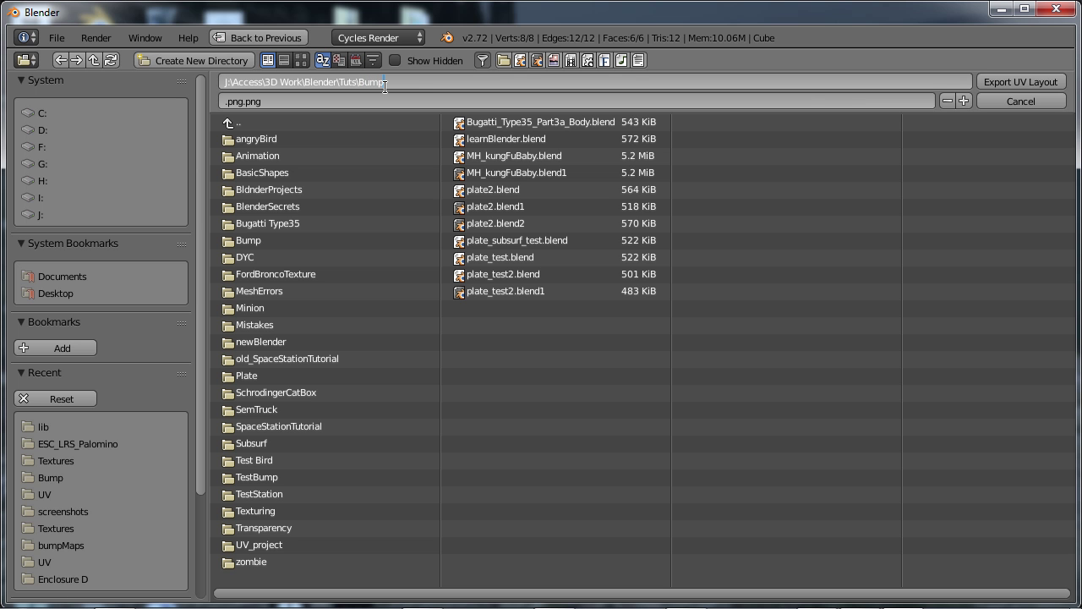
key("Return")
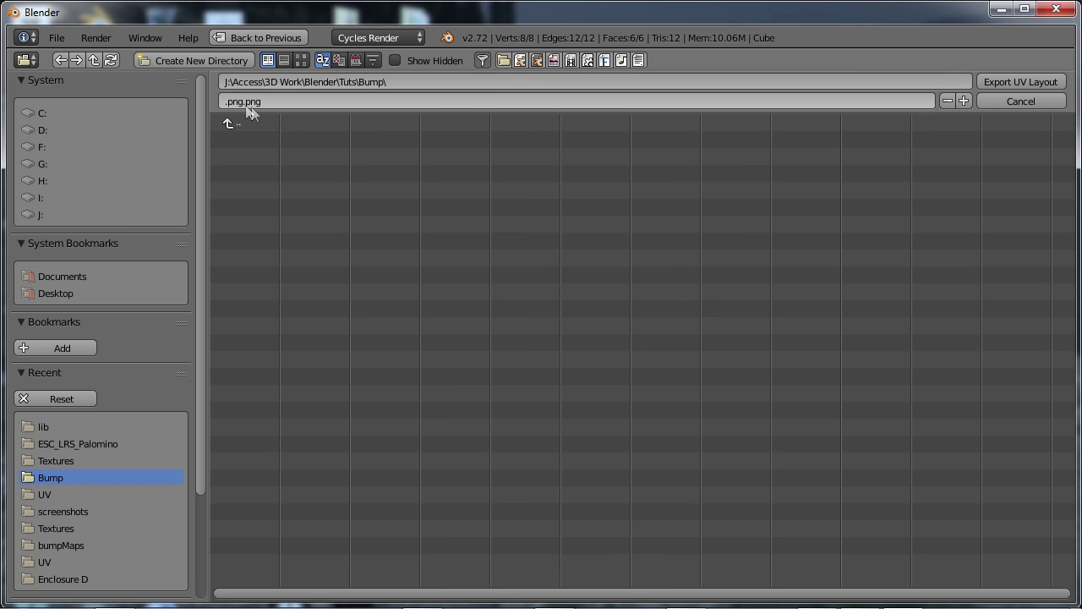
- Name the layout file bumpTest.png, include all UVs, and export it
left_click_drag(247, 103, 206, 105)
key("BackSpace")
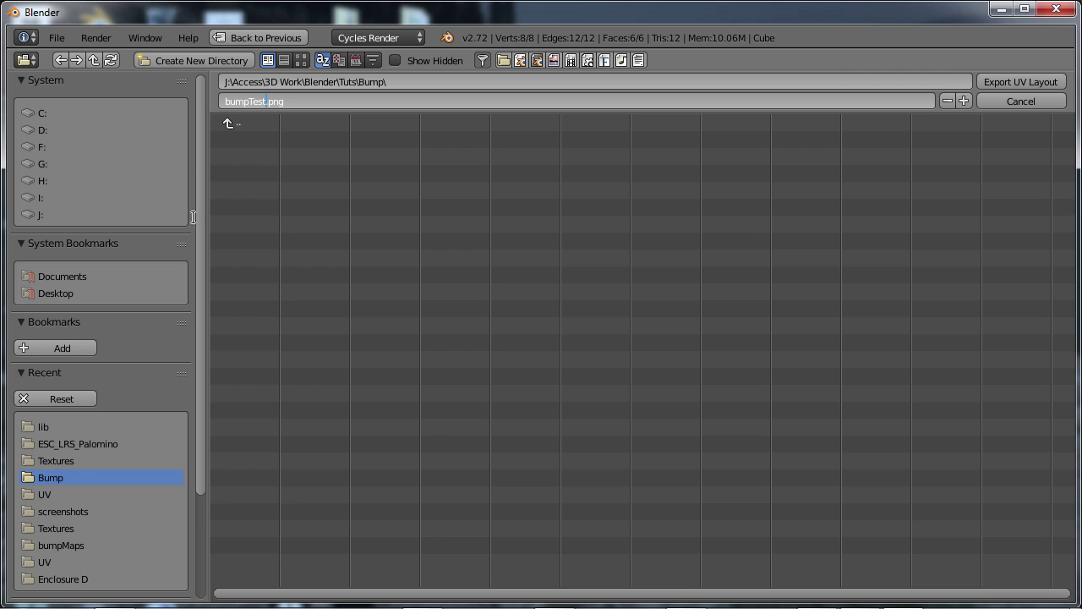
key("Return")
left_click_drag(203, 228, 213, 360)
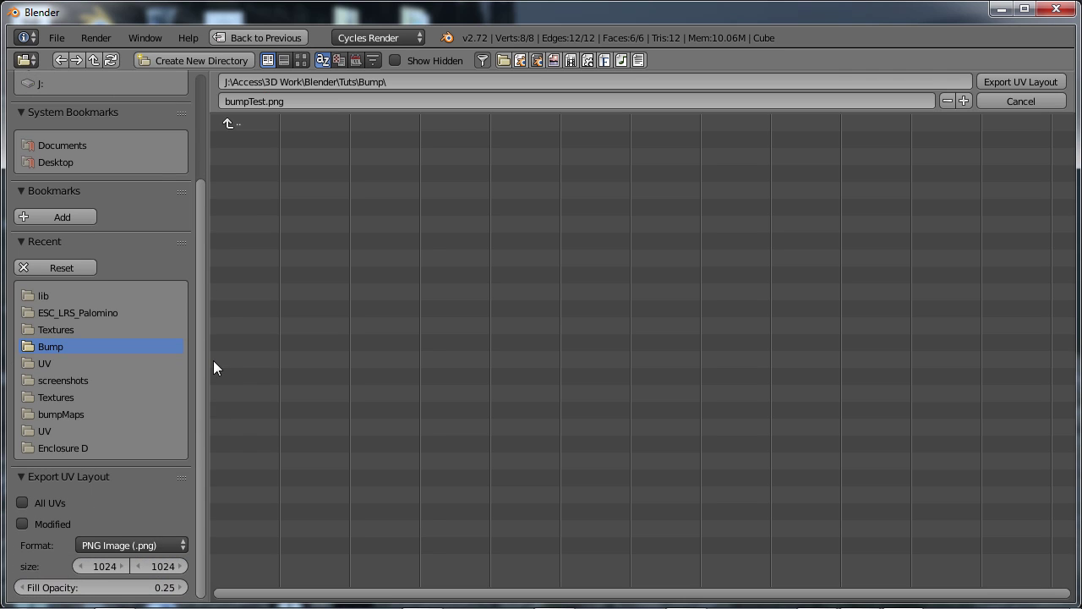
left_click(23, 504)
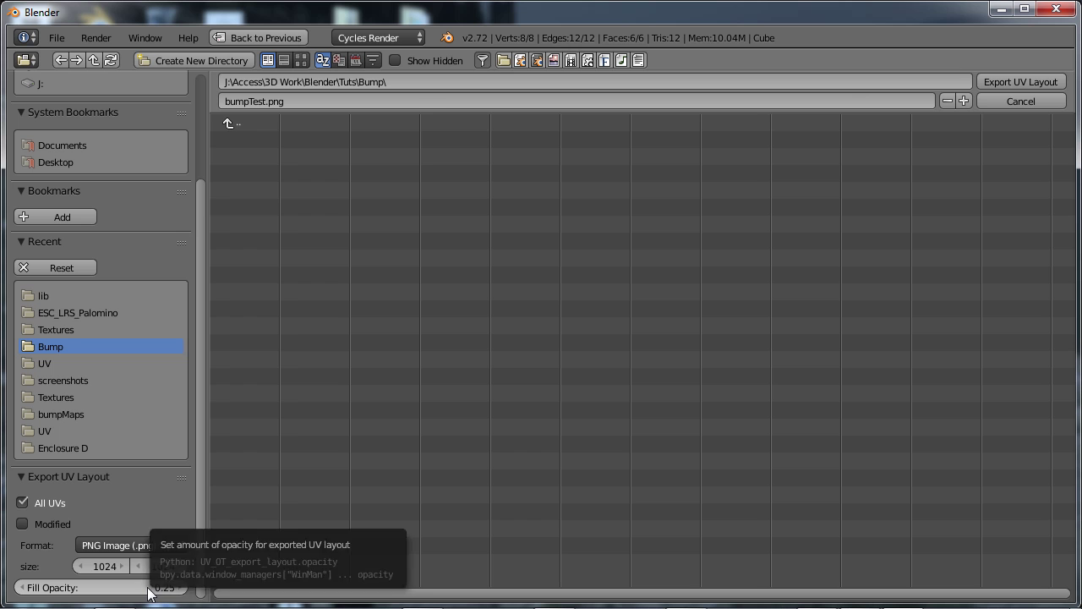
left_click(996, 81)
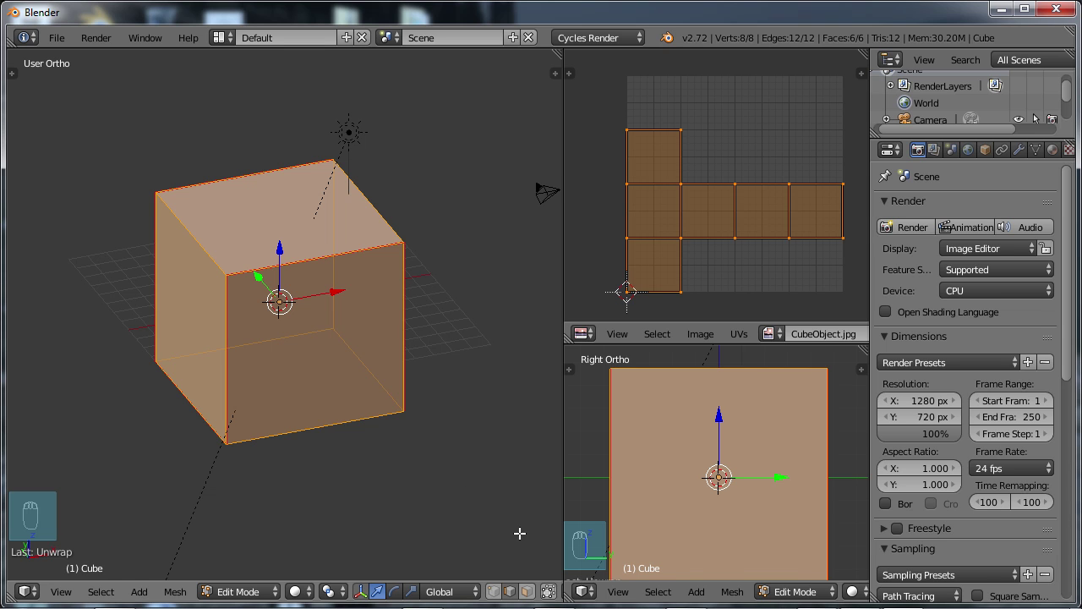
- Switch to Photoshop and make every layer of Bump_Texture.psd from crack_color up to E visible
left_click(434, 598)
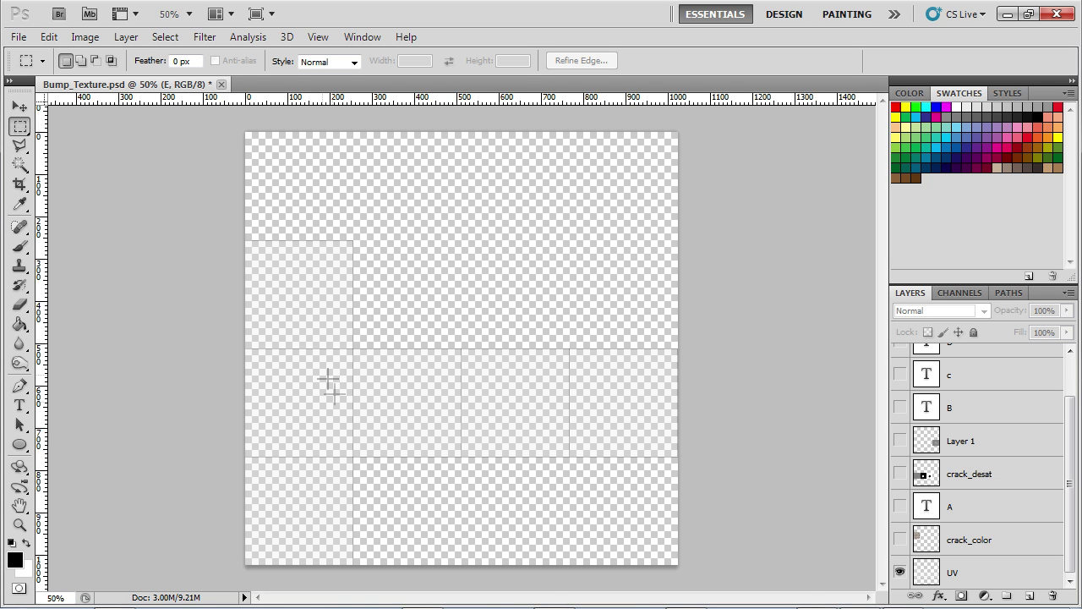
left_click(900, 539)
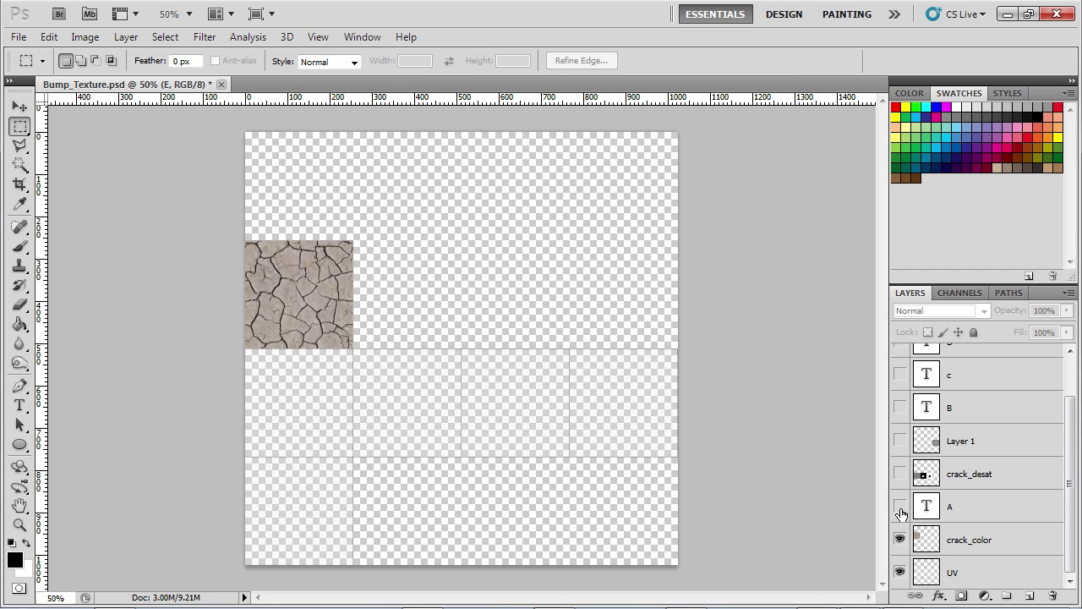
left_click_drag(901, 507, 900, 360)
scroll(944, 424, "up", 2)
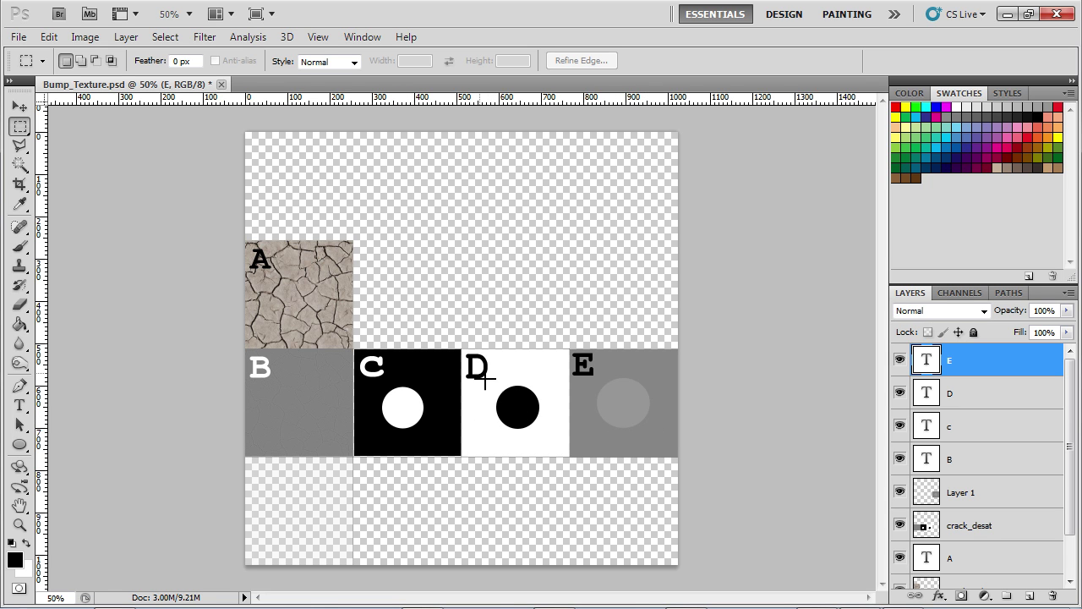
- Save a PNG copy of the texture as Bump_Texture.png in the Bump folder, without interlacing
left_click(18, 38)
left_click(75, 290)
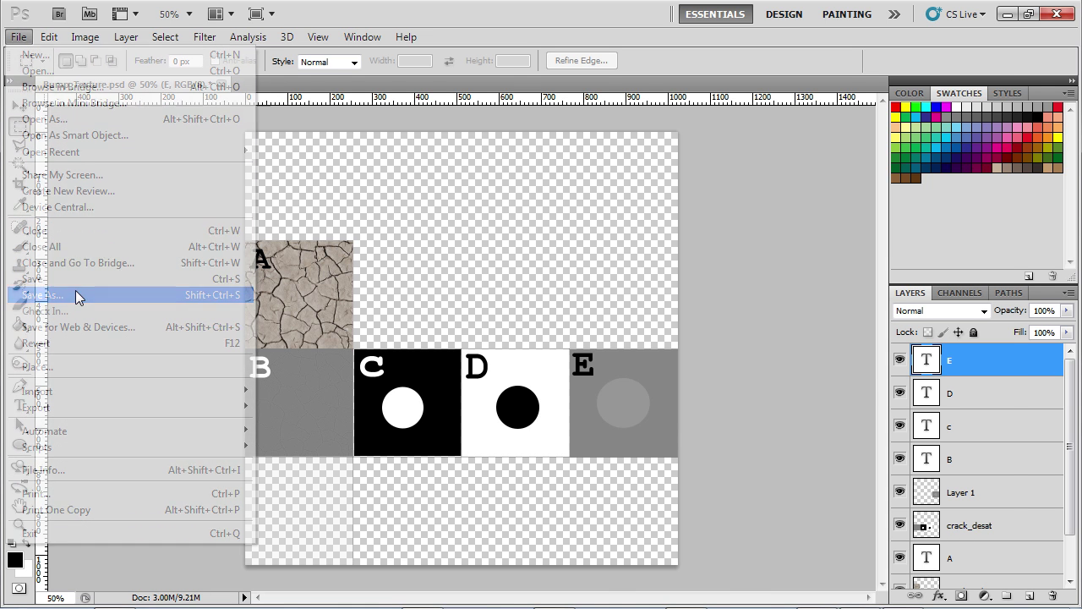
left_click(695, 107)
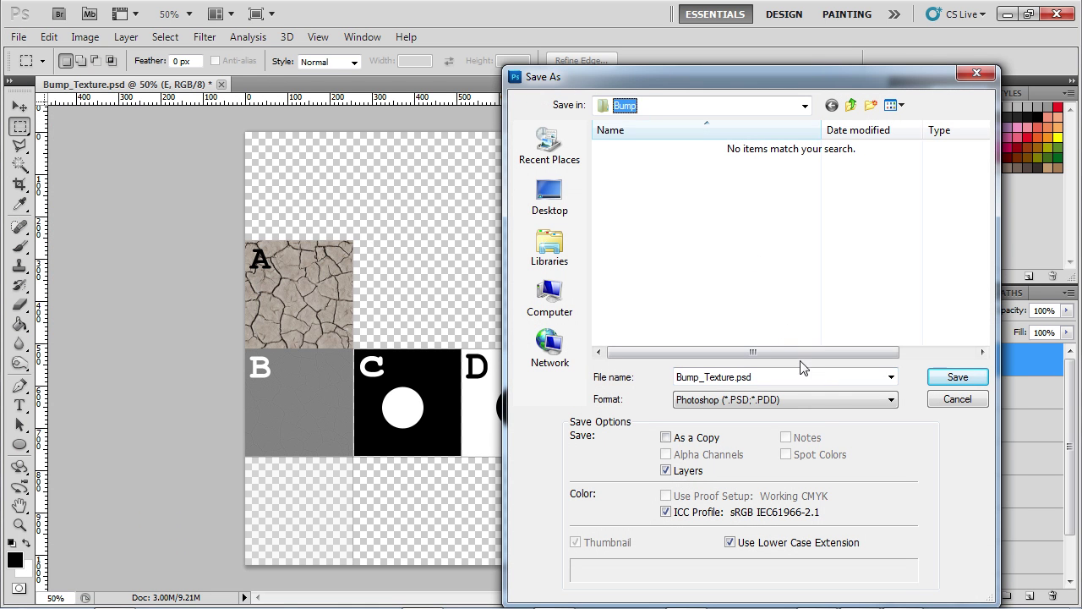
left_click(755, 405)
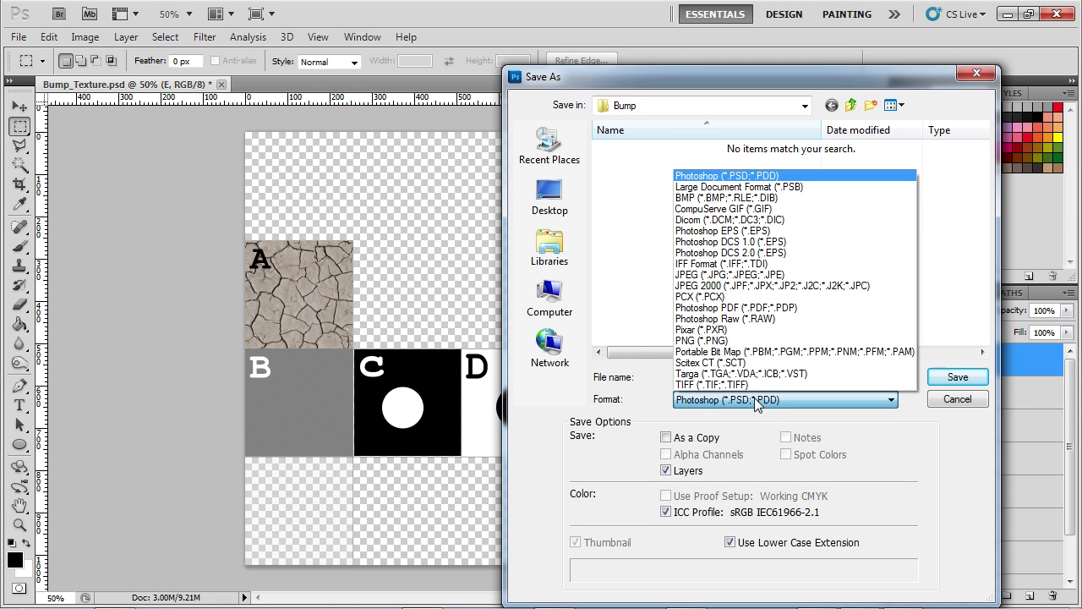
left_click(748, 340)
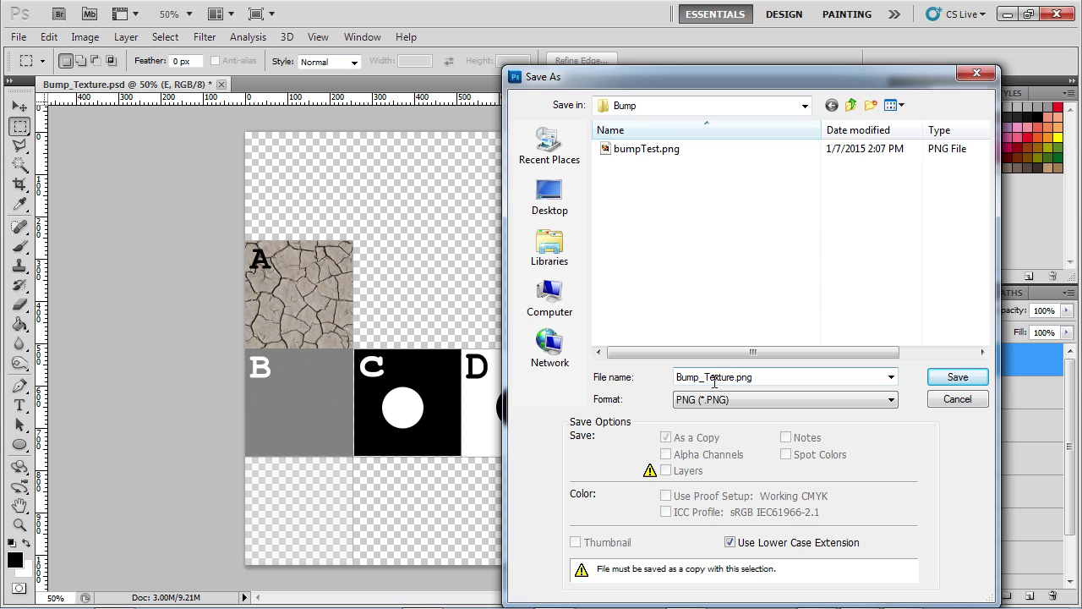
left_click(958, 380)
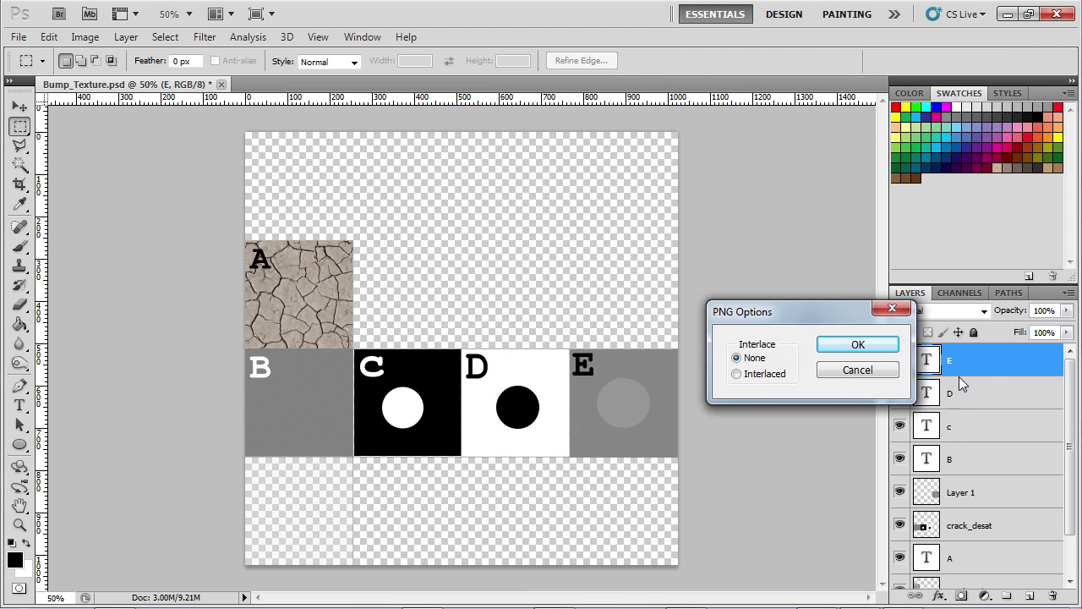
left_click(848, 346)
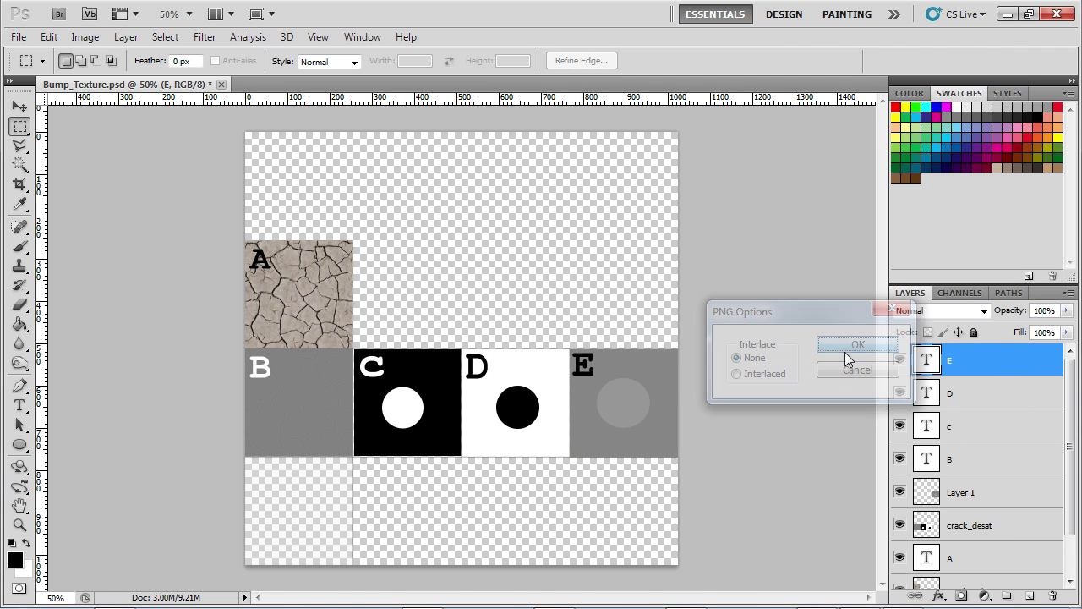
- Return to Blender and put the cube back into Object Mode
left_click(1006, 14)
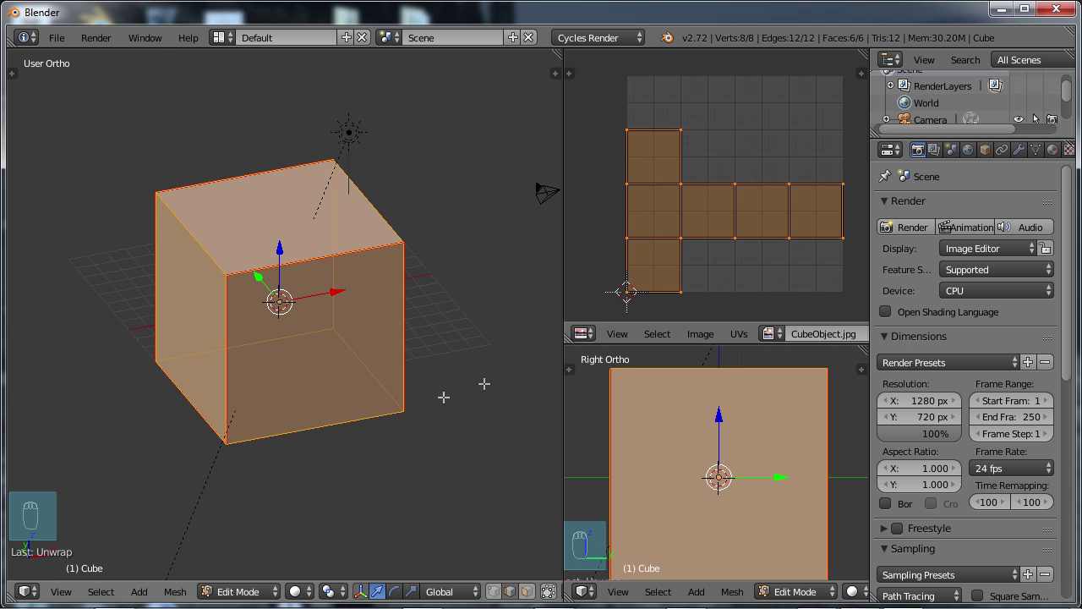
mouse_move(375, 415)
middle_mouse_down()
mouse_move(375, 394)
mouse_move(384, 421)
middle_mouse_up()
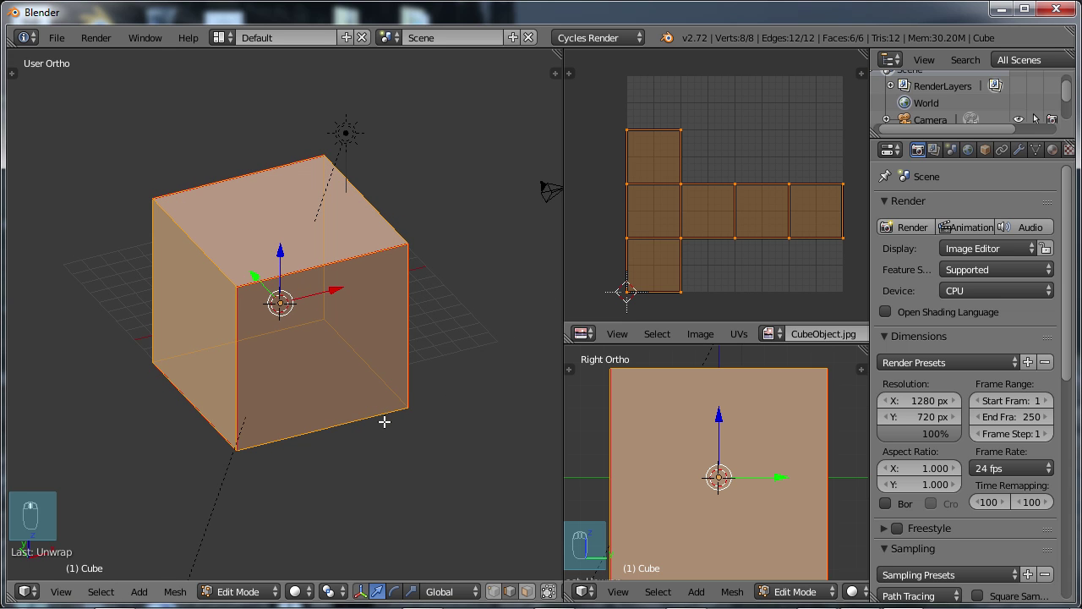
key("Tab")
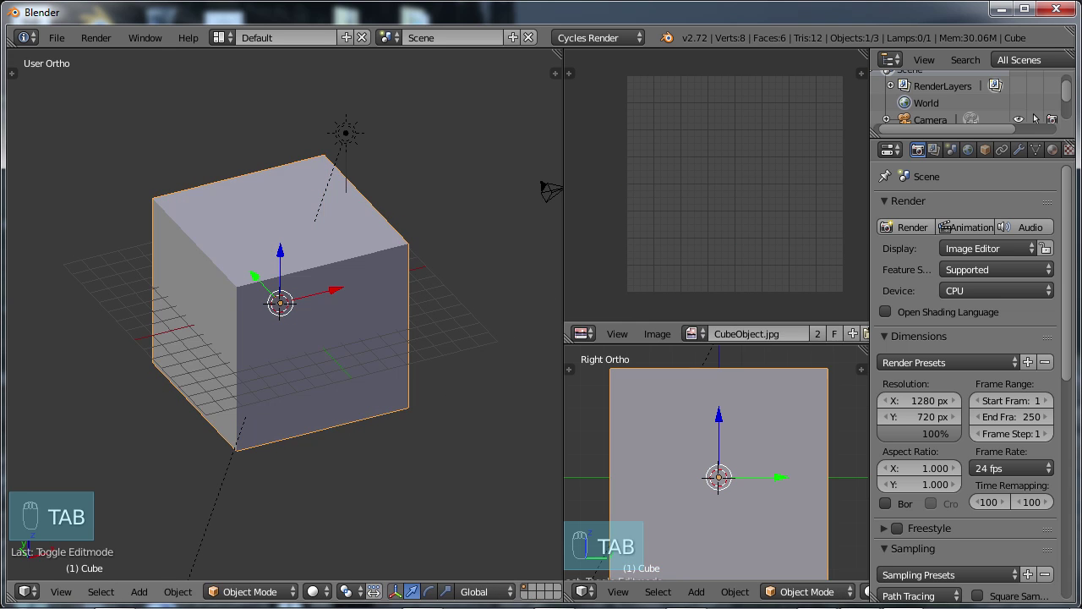
- Change the UV/Image Editor into a Node Editor and hide its properties sidebar
left_click(584, 333)
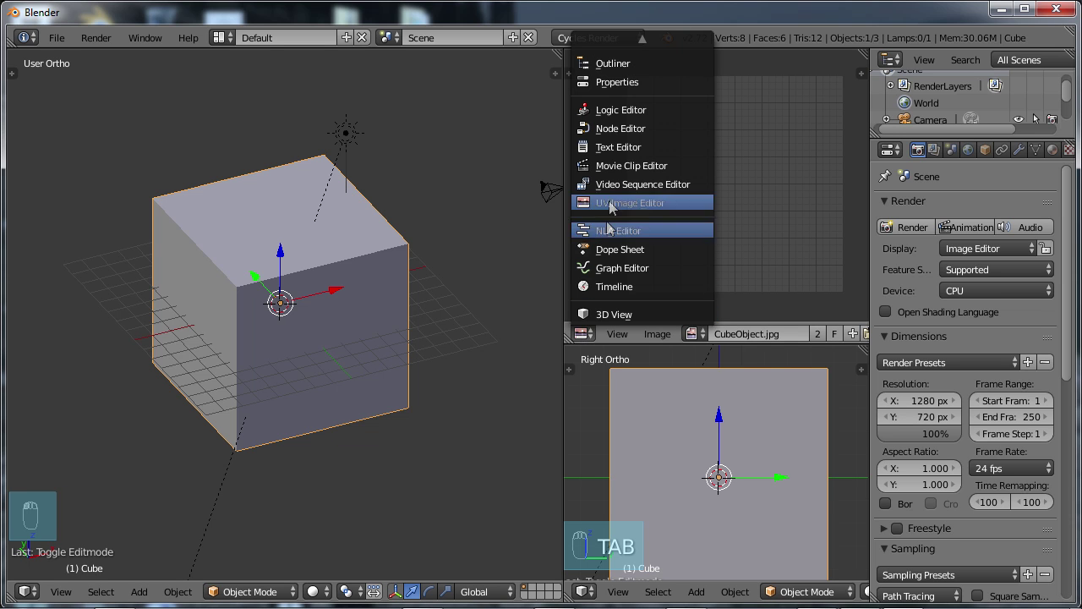
left_click(613, 131)
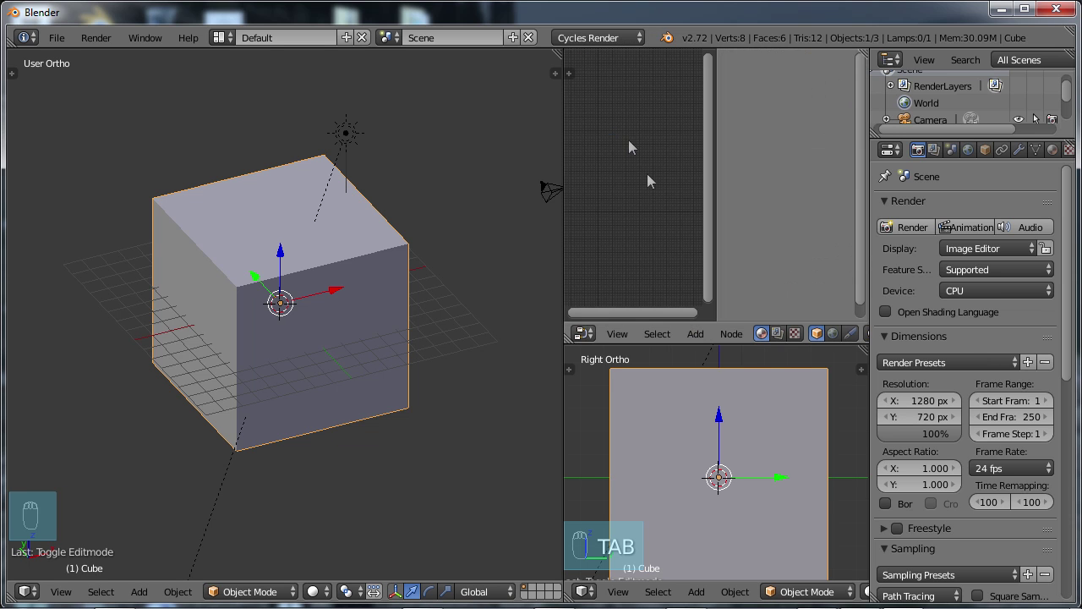
key("n")
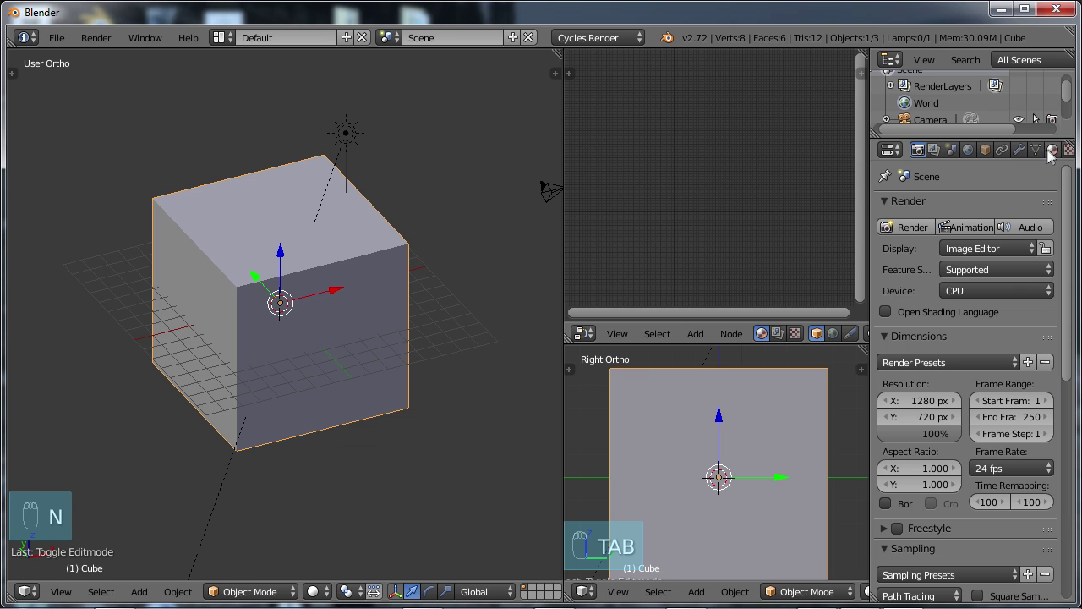
- Add a new material to the cube and name it Bump
left_click(1052, 150)
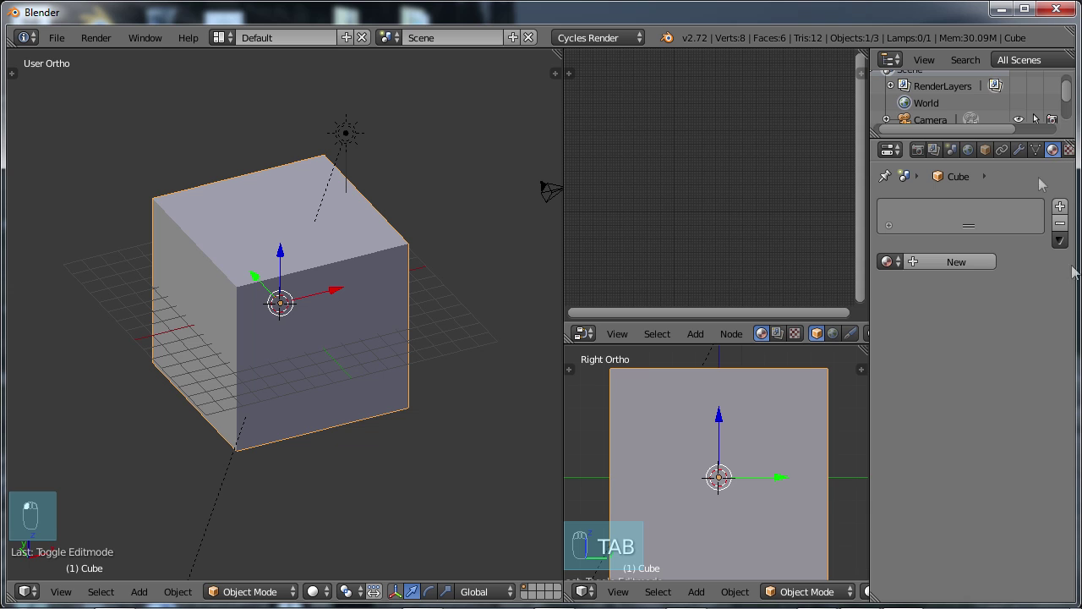
left_click(933, 263)
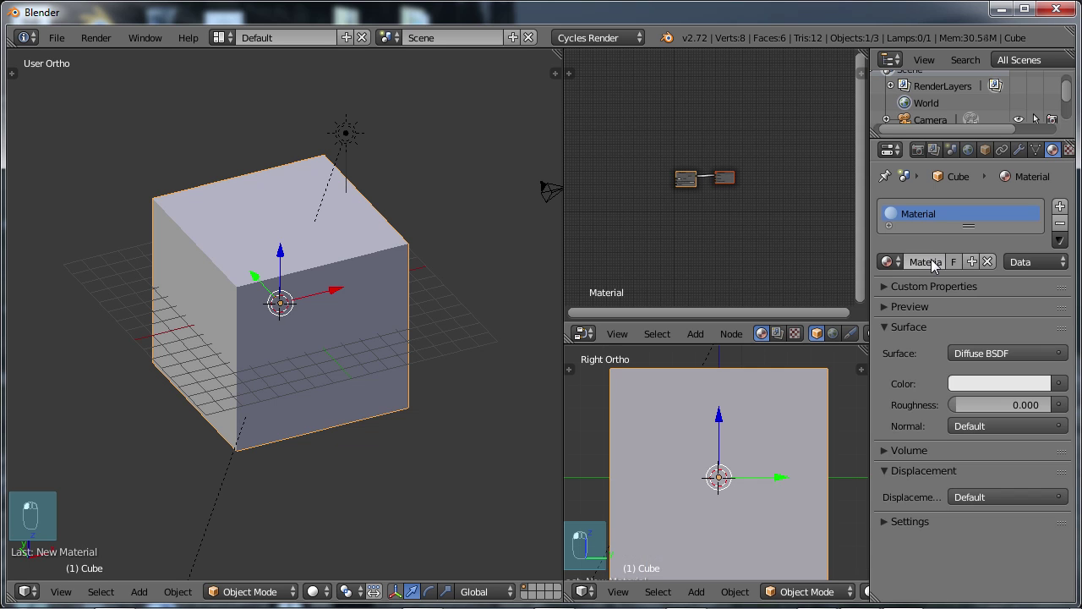
scroll(738, 203, "up", 4)
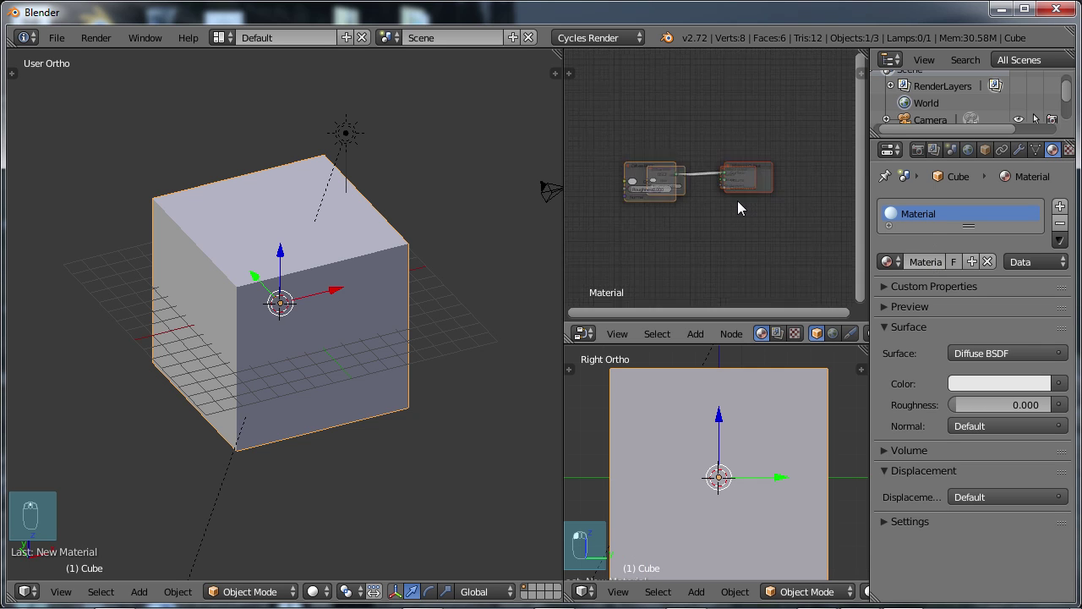
scroll(737, 203, "up", 2)
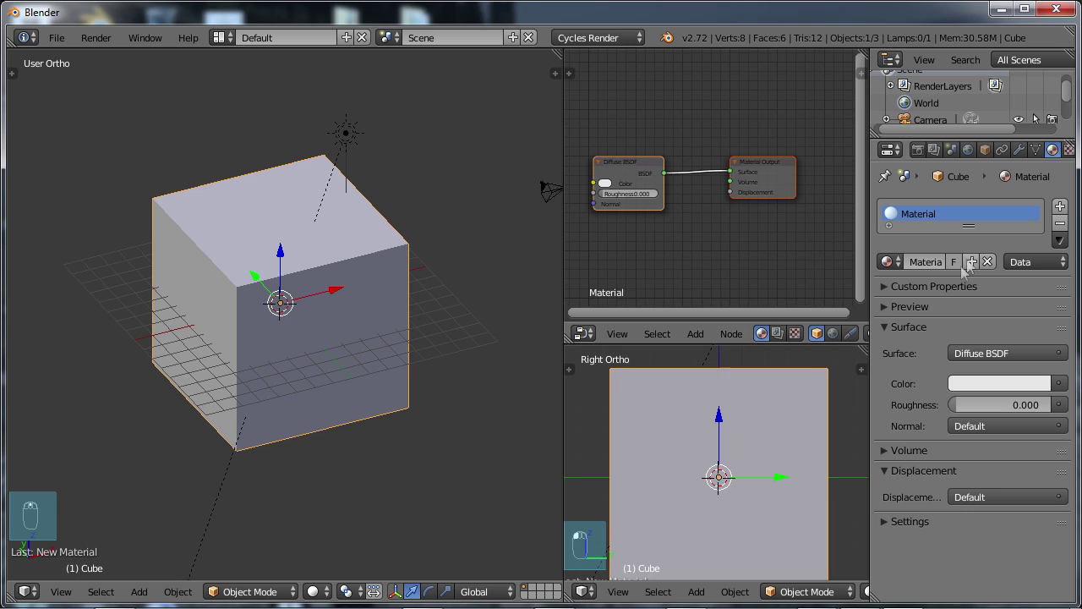
left_click(927, 263)
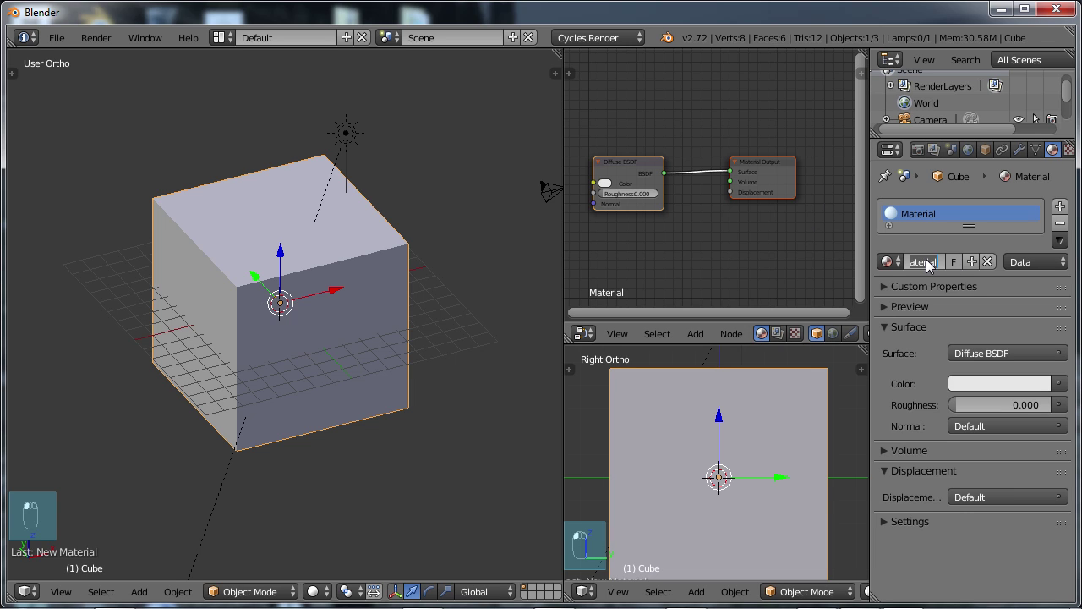
type("Bump")
key("Return")
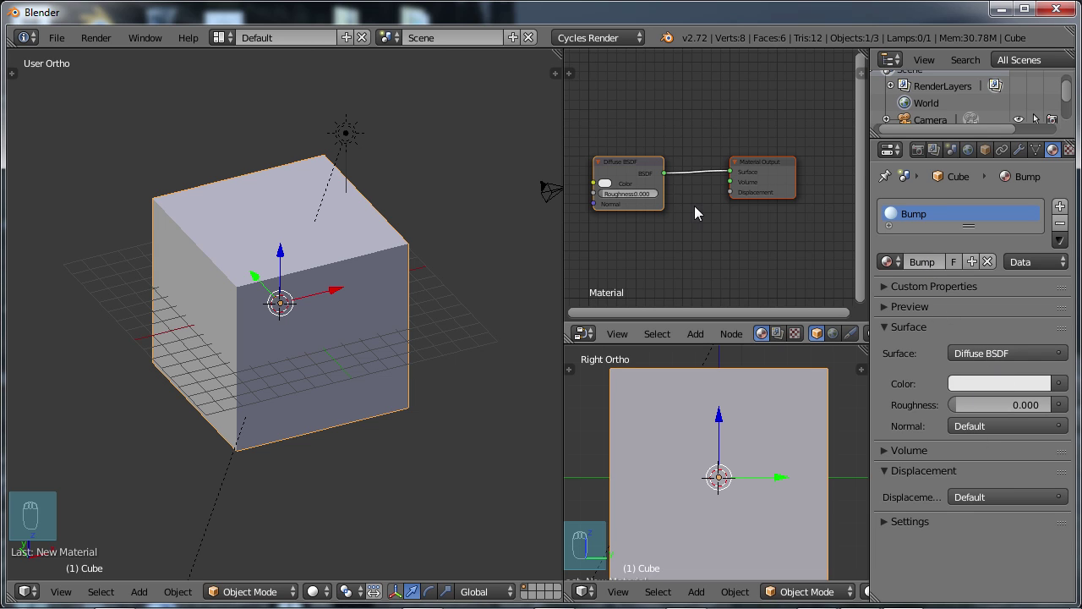
- Widen the Node Editor by narrowing the User Ortho viewport to about half its width
scroll(687, 226, "up", 1)
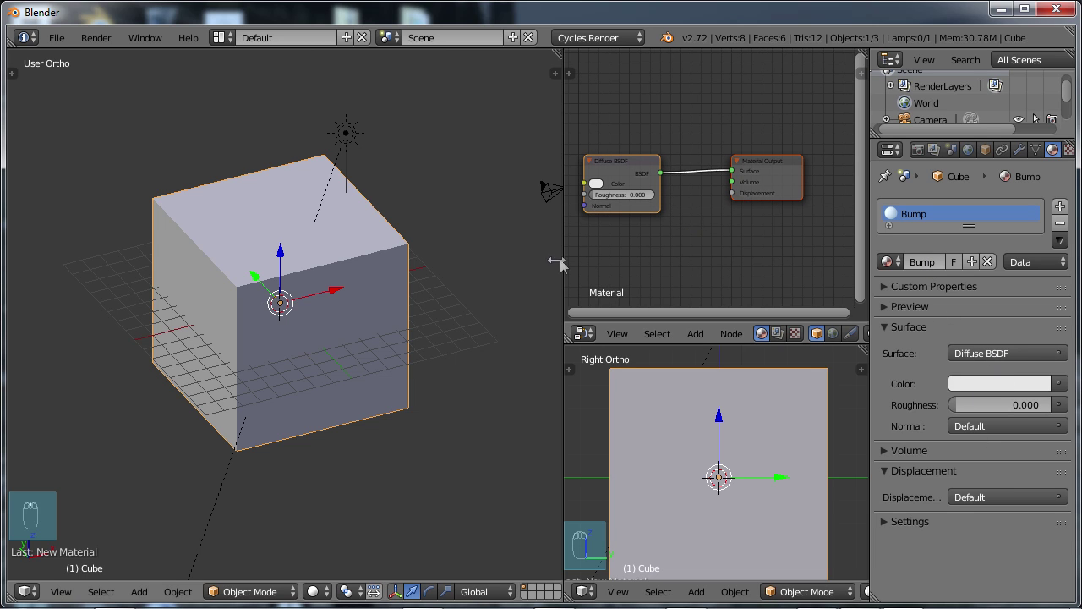
left_click_drag(563, 252, 308, 264)
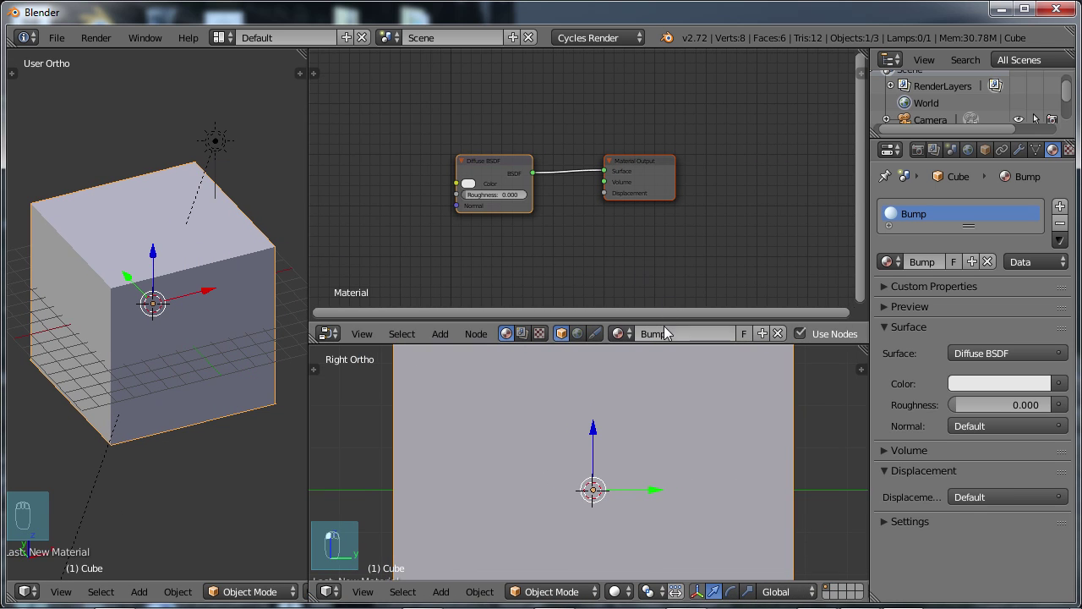
- Enlarge the Node Editor by shrinking the height of the Right Ortho viewport below it
left_click_drag(666, 324, 660, 487)
scroll(526, 341, "up", 5)
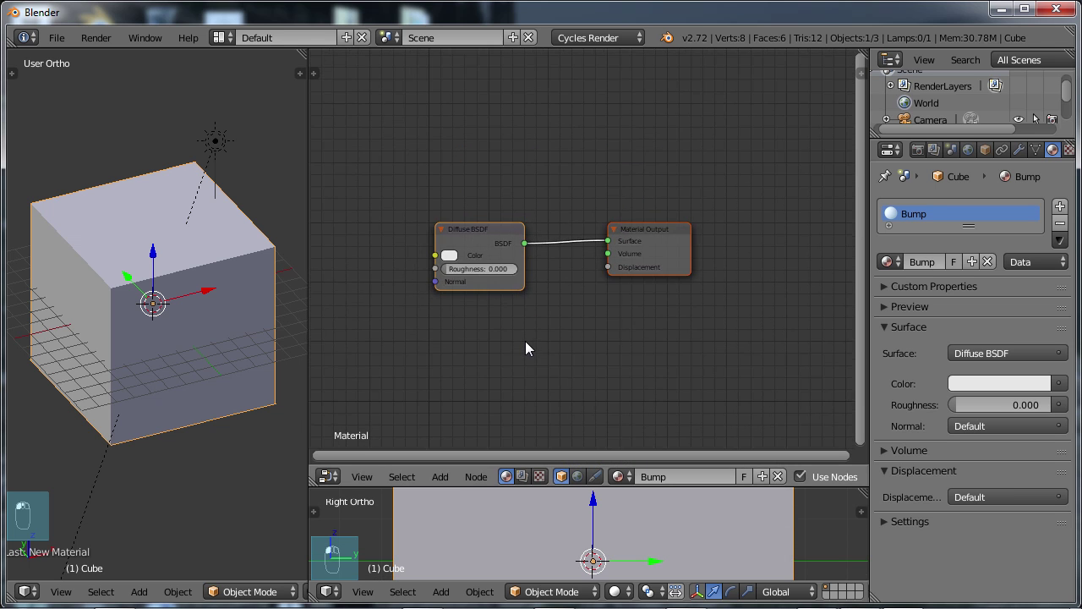
middle_click_drag(498, 372, 574, 360)
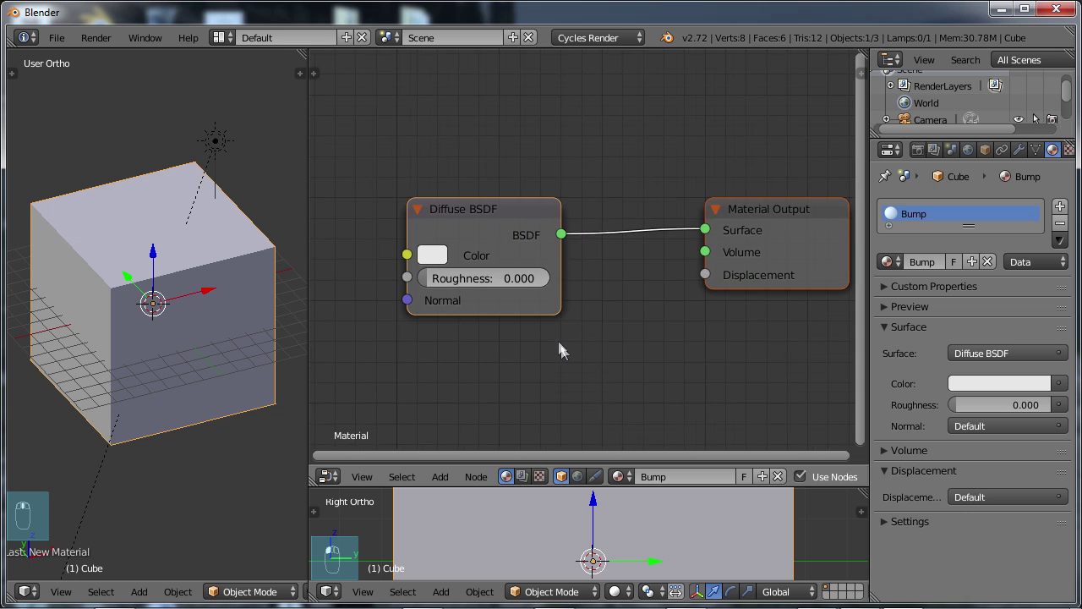
scroll(561, 350, "down", 2)
- Reposition the material nodes so the Diffuse BSDF sits slightly above and closer to the Material Output
key("g")
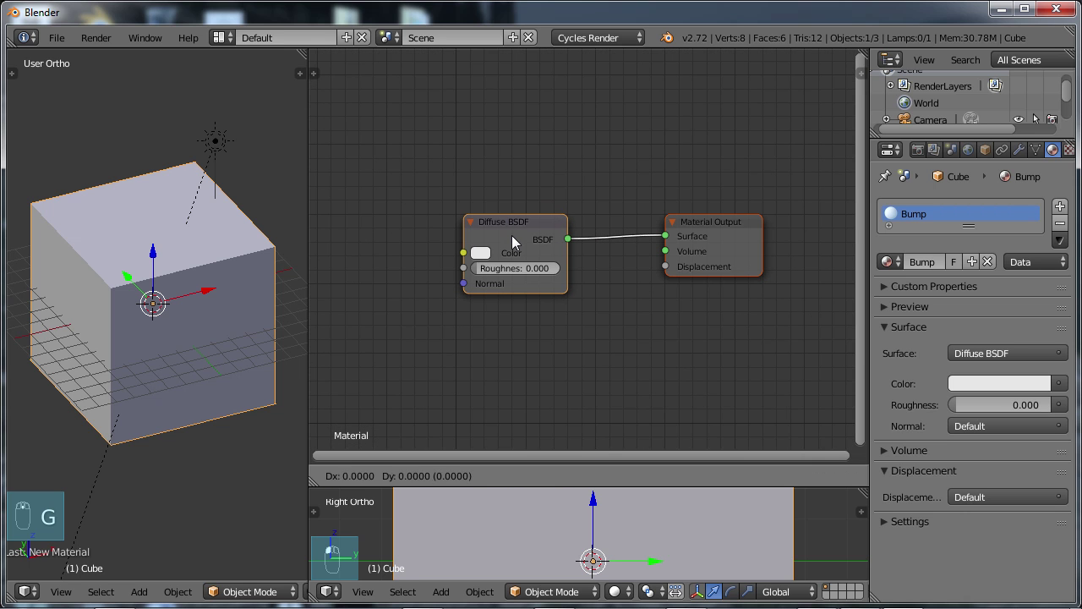
left_click(532, 216)
left_click(521, 215)
key("g")
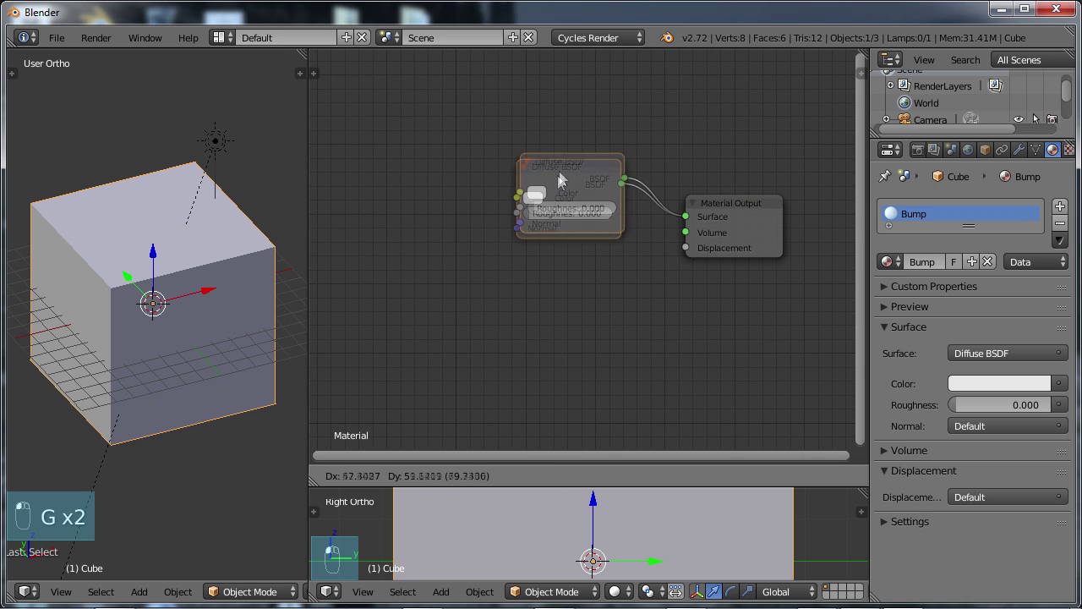
left_click(564, 176)
- Add a Texture Coordinate node and place it far to the left of the Diffuse BSDF node
middle_click_drag(514, 249, 574, 271)
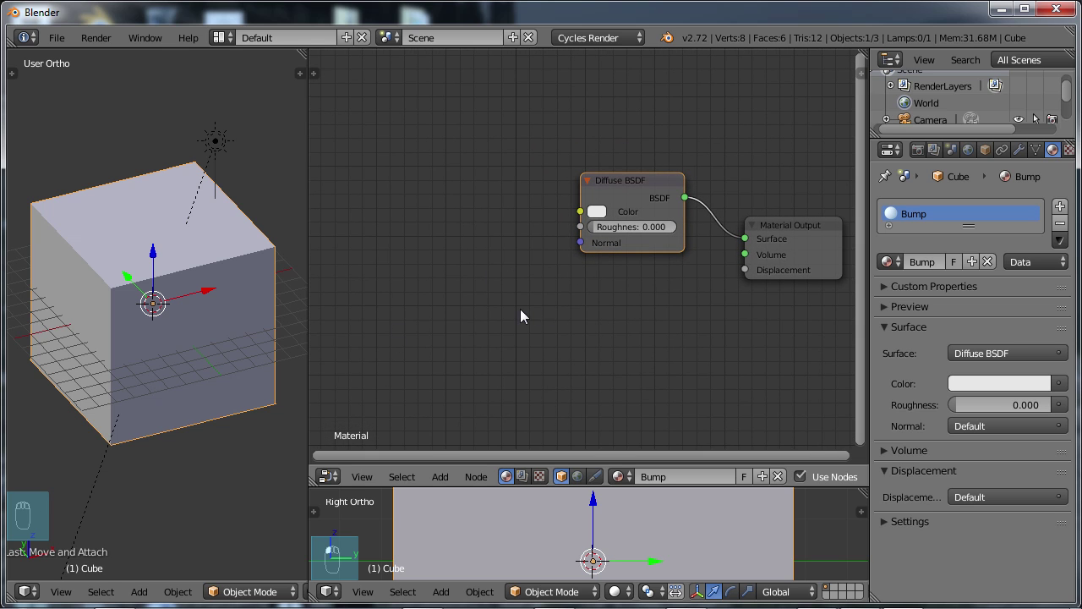
middle_click_drag(521, 309, 547, 307)
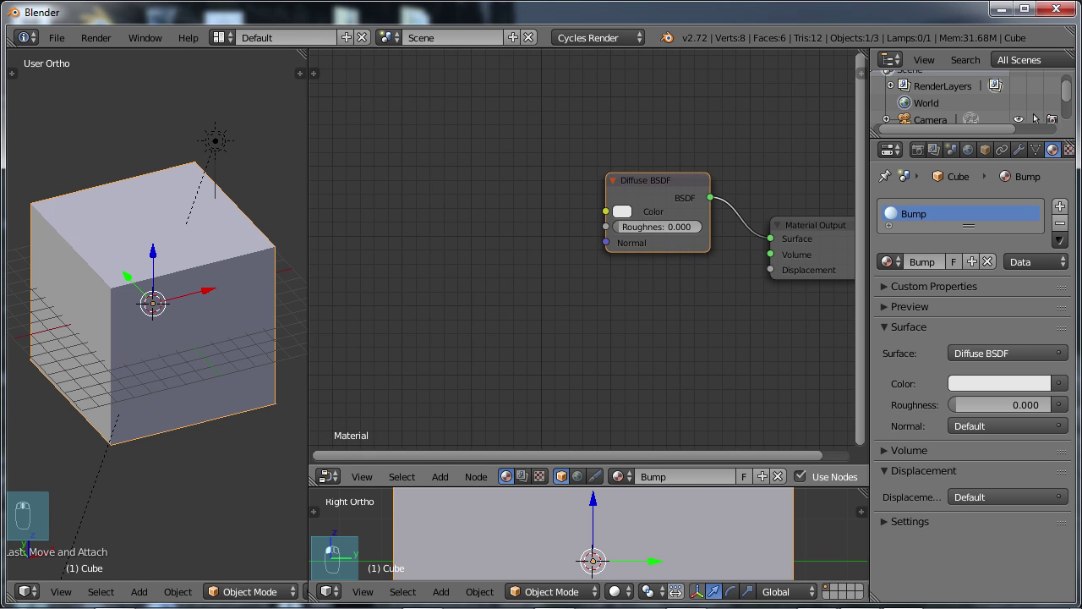
key("shift+a")
mouse_move(531, 333)
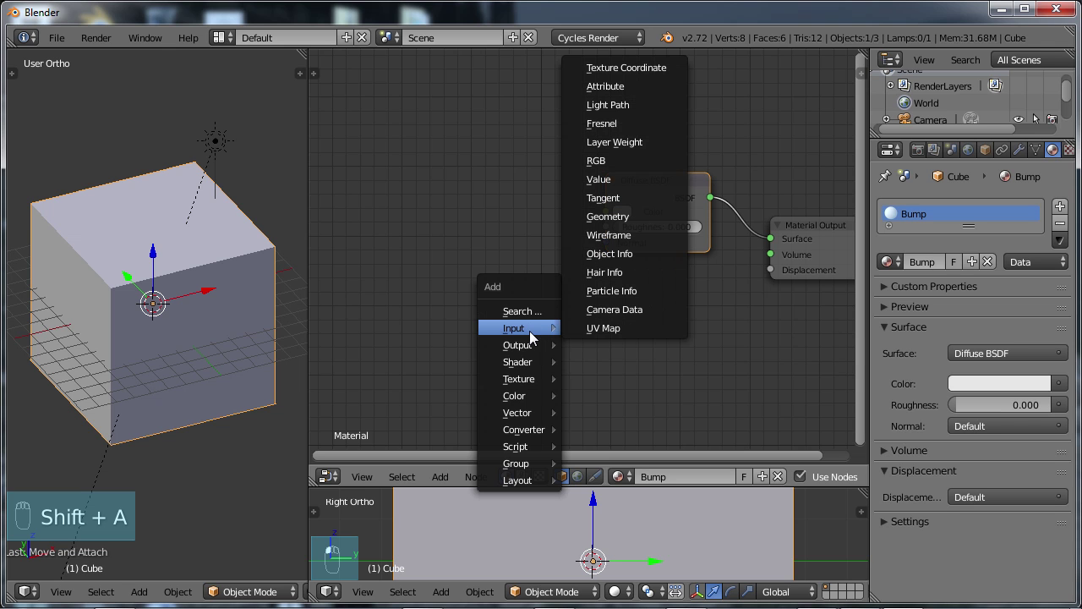
left_click(623, 71)
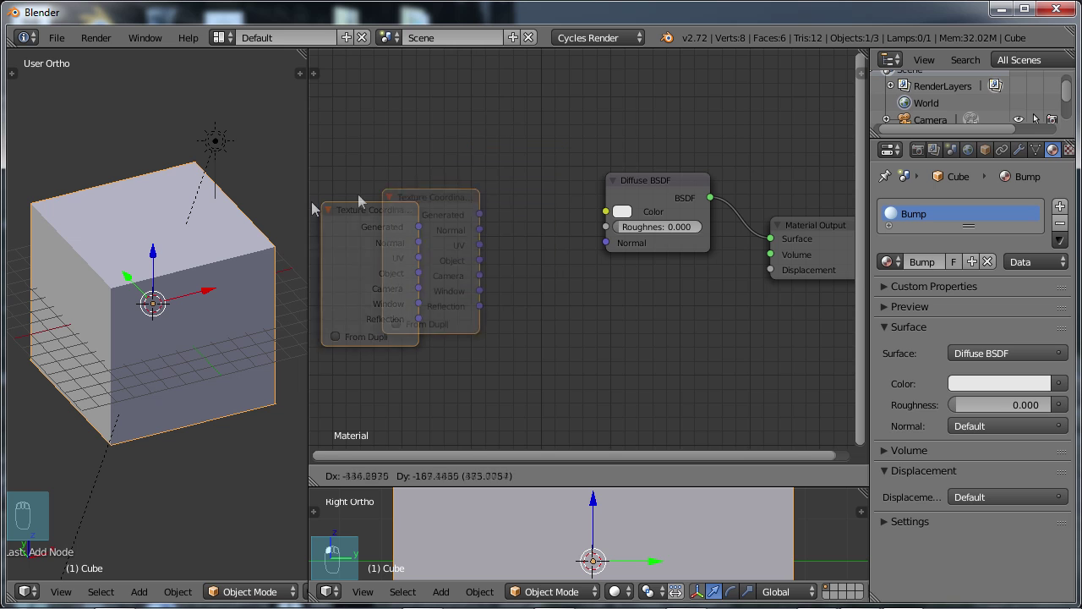
left_click(832, 202)
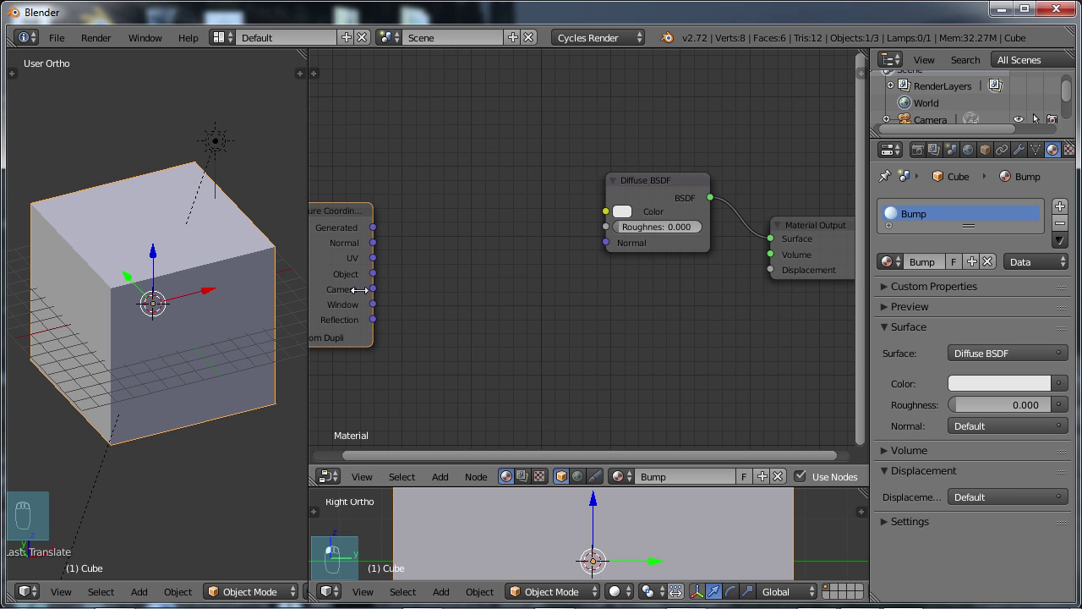
scroll(432, 288, "down", 3)
middle_click_drag(435, 290, 565, 357)
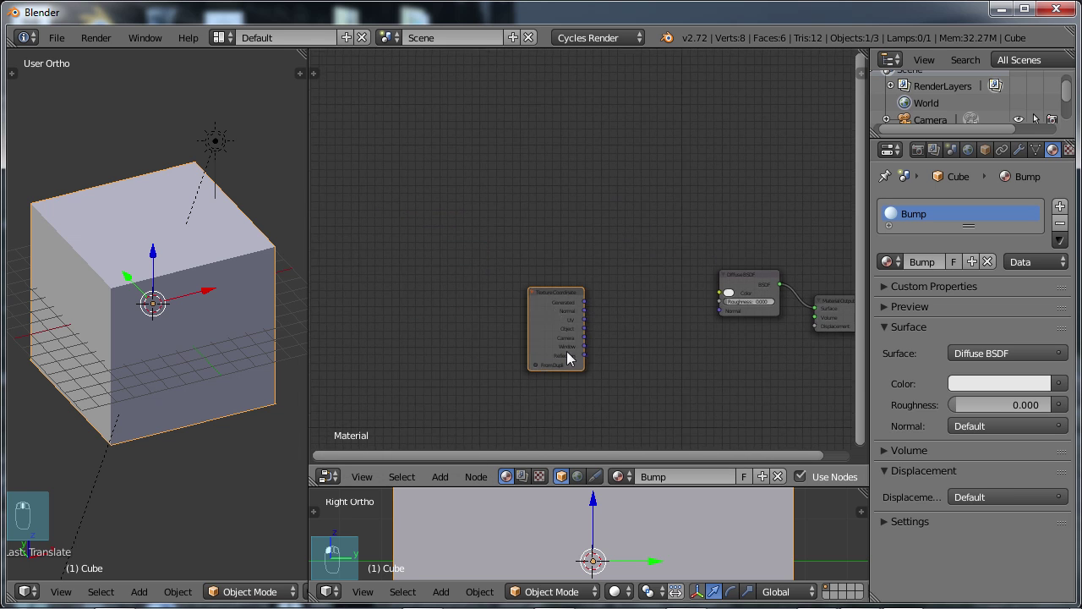
left_click(547, 313)
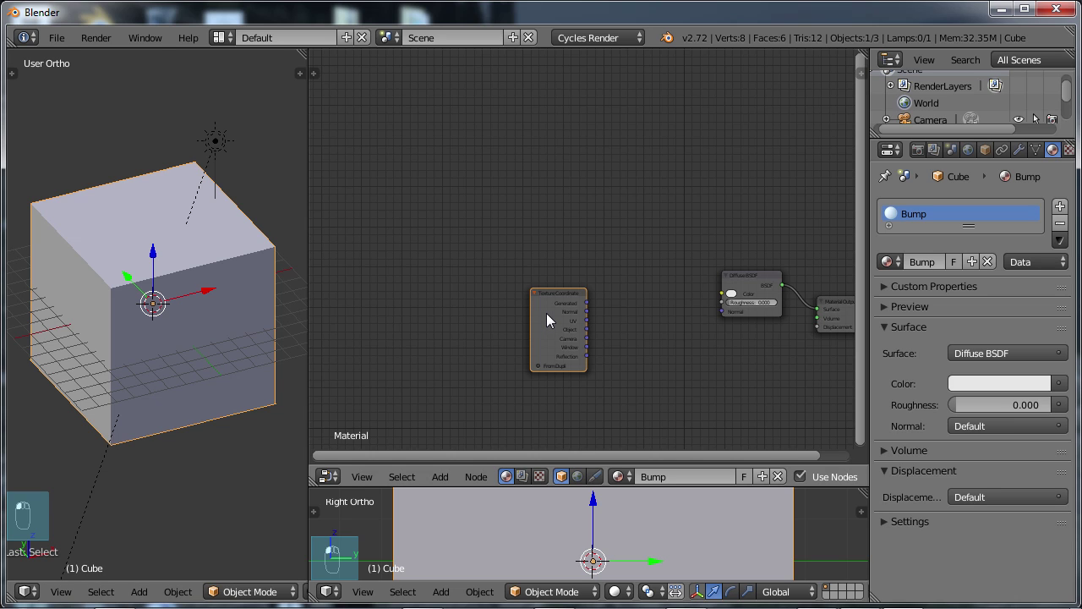
key("g")
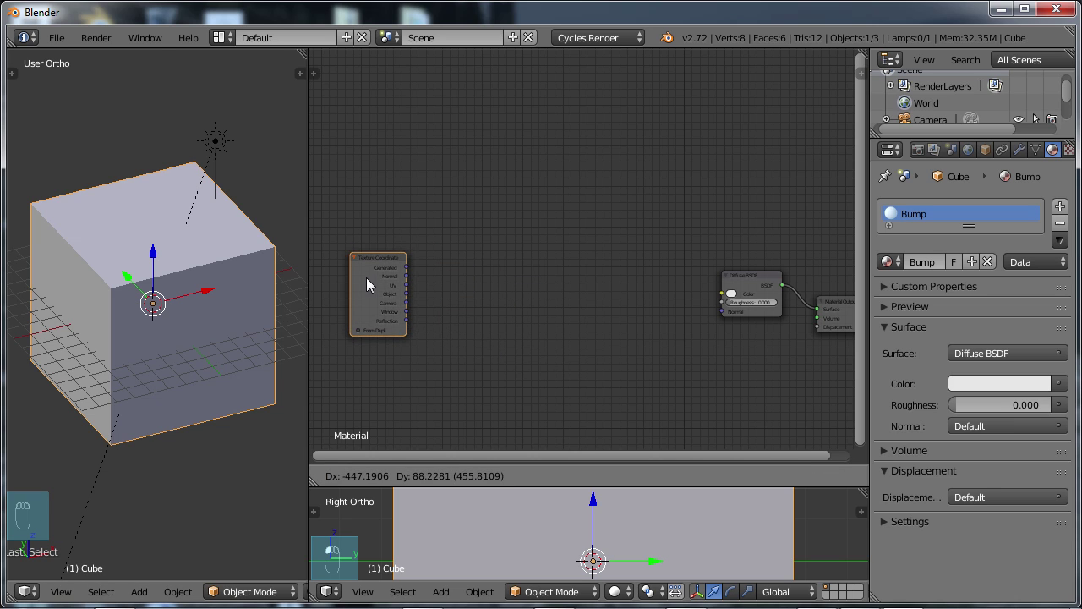
left_click(358, 271)
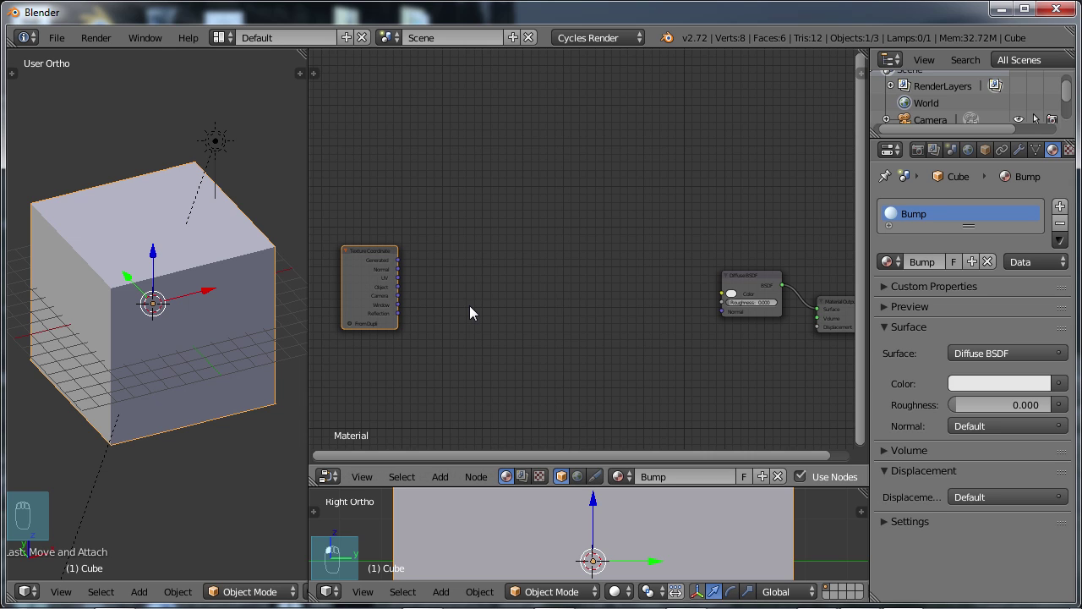
- Add a Mapping node beside the Texture Coordinate node and link the UV output to its Vector input
key("shift+a")
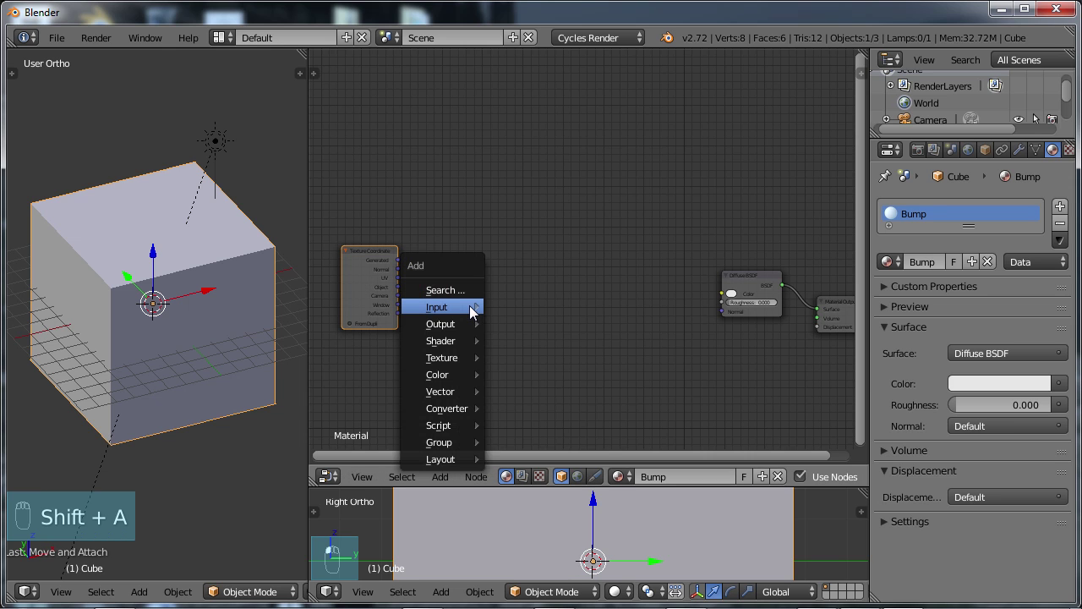
mouse_move(471, 312)
mouse_move(465, 362)
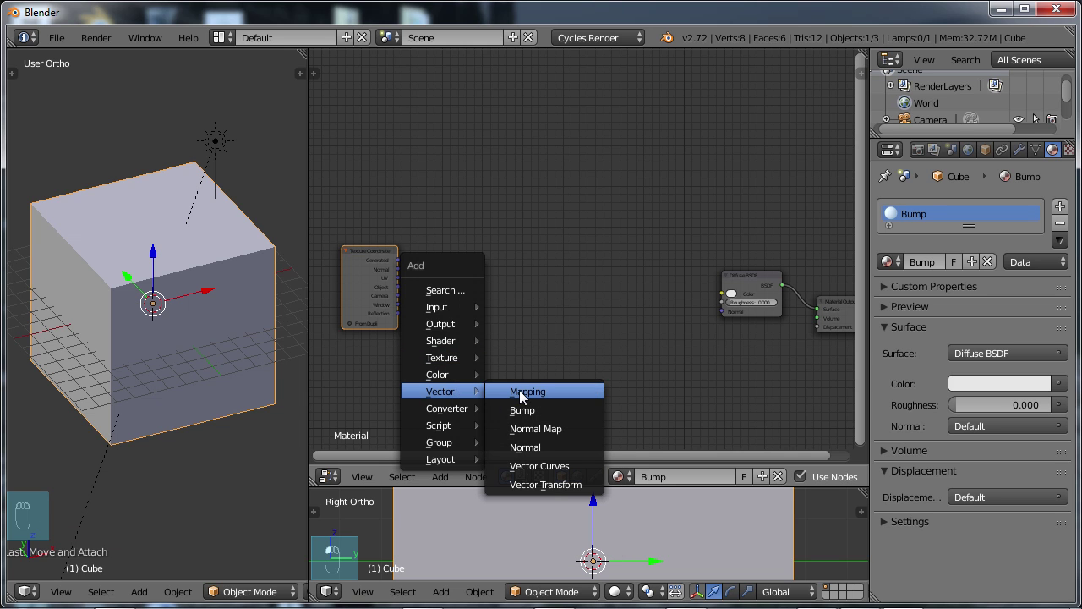
left_click(519, 393)
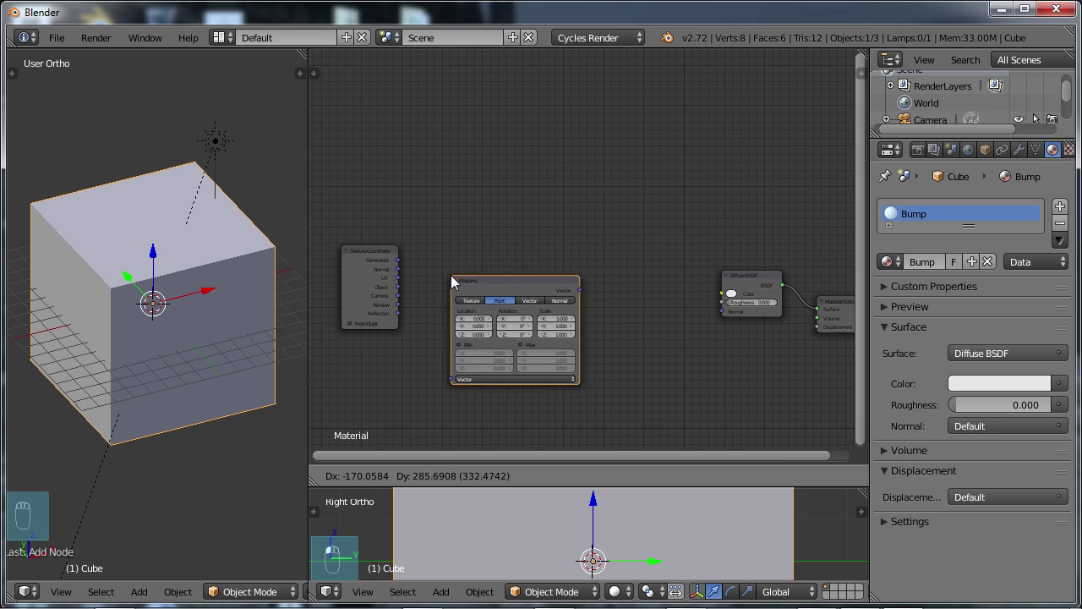
left_click(442, 276)
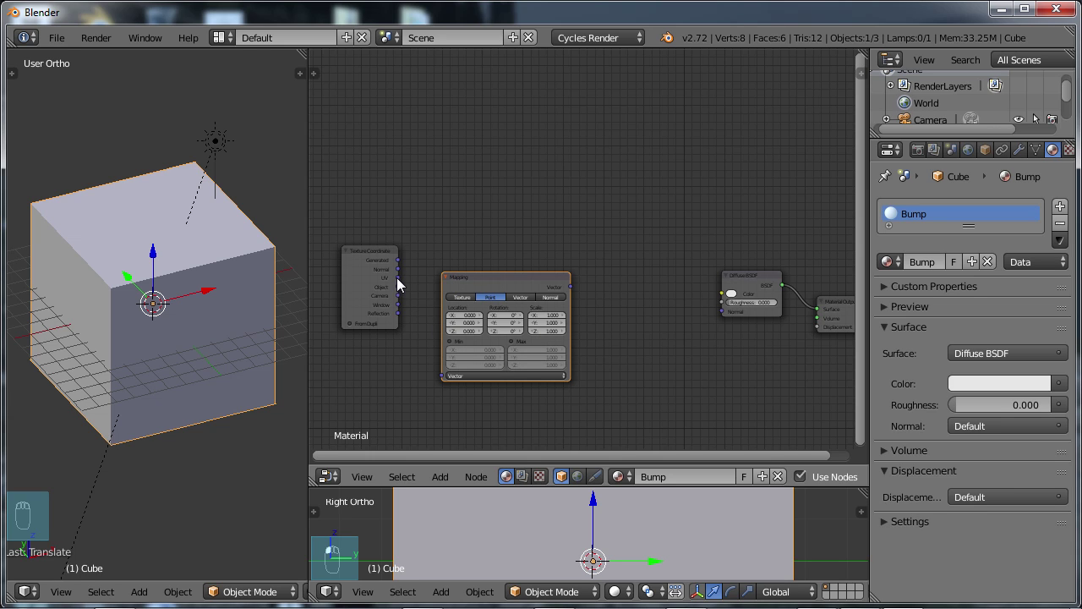
left_click_drag(398, 277, 441, 374)
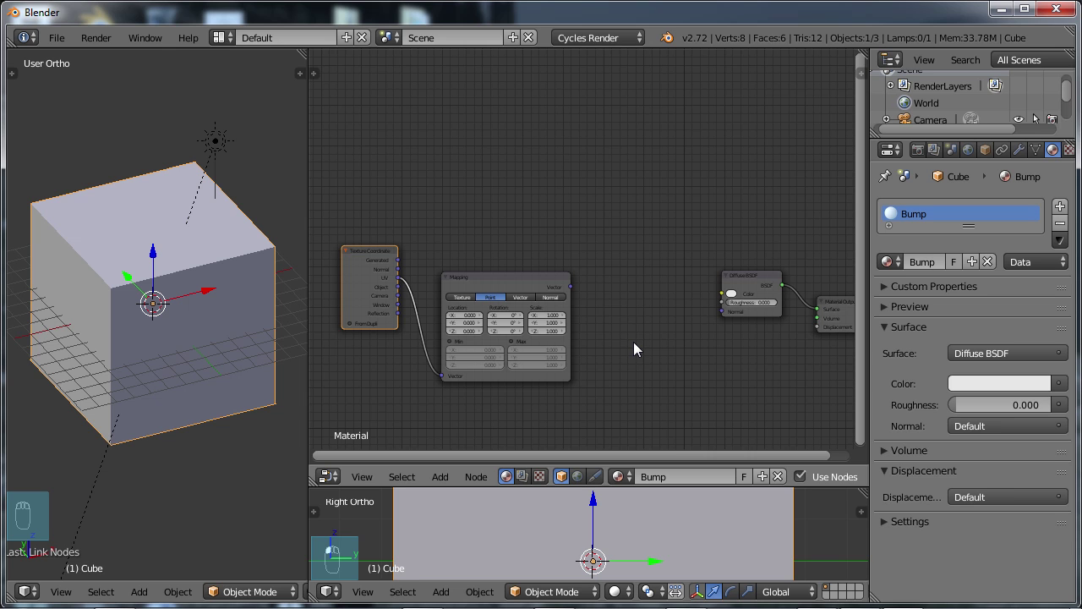
- Add an Image Texture node after the Mapping node and link Mapping's Vector output to its Vector input
key("shift+a")
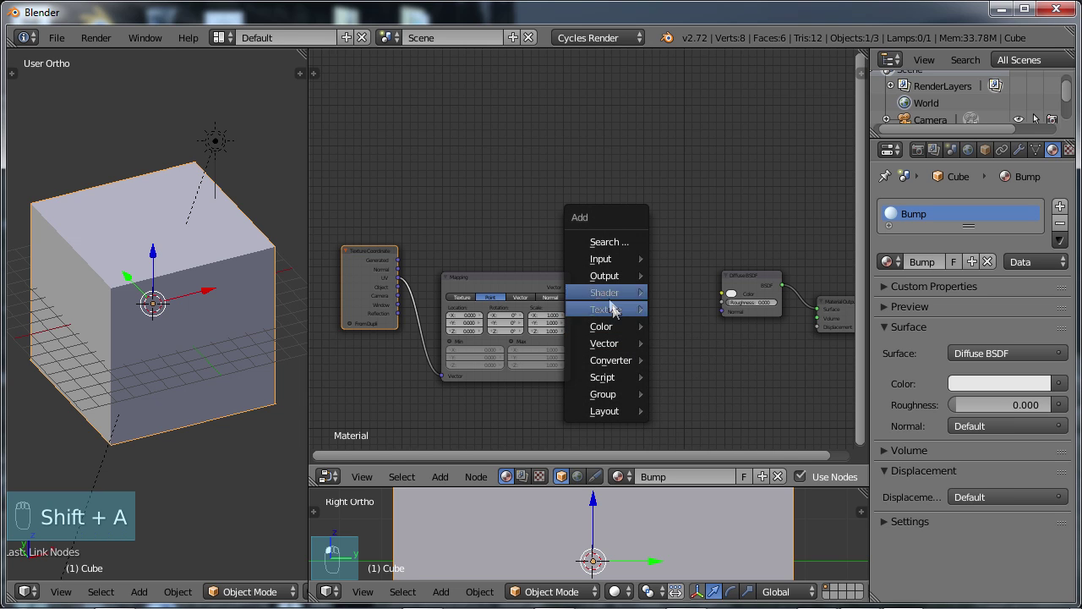
mouse_move(612, 310)
left_click(692, 309)
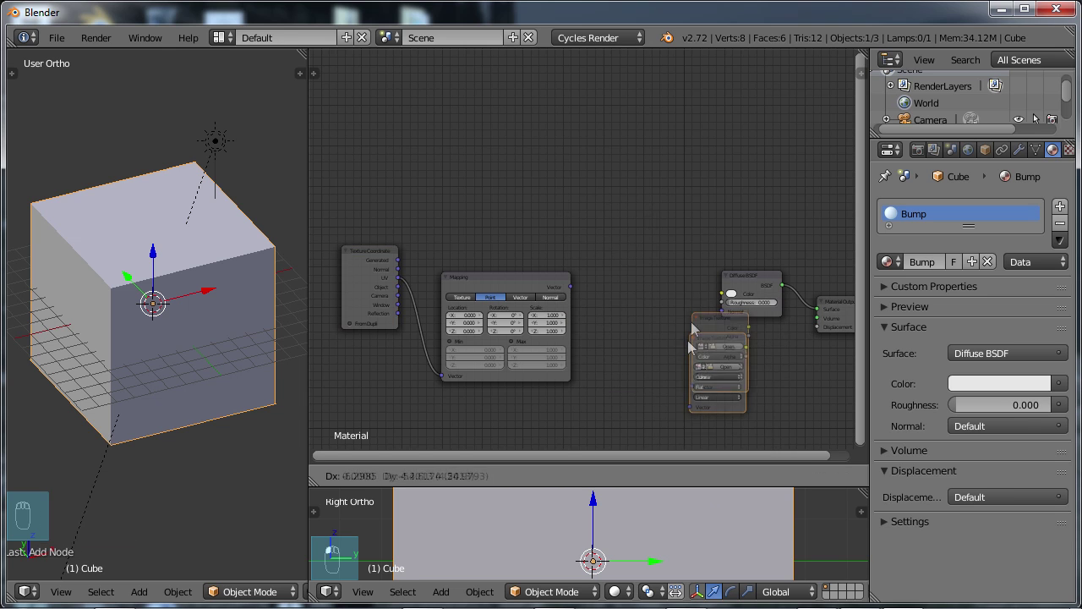
left_click(618, 279)
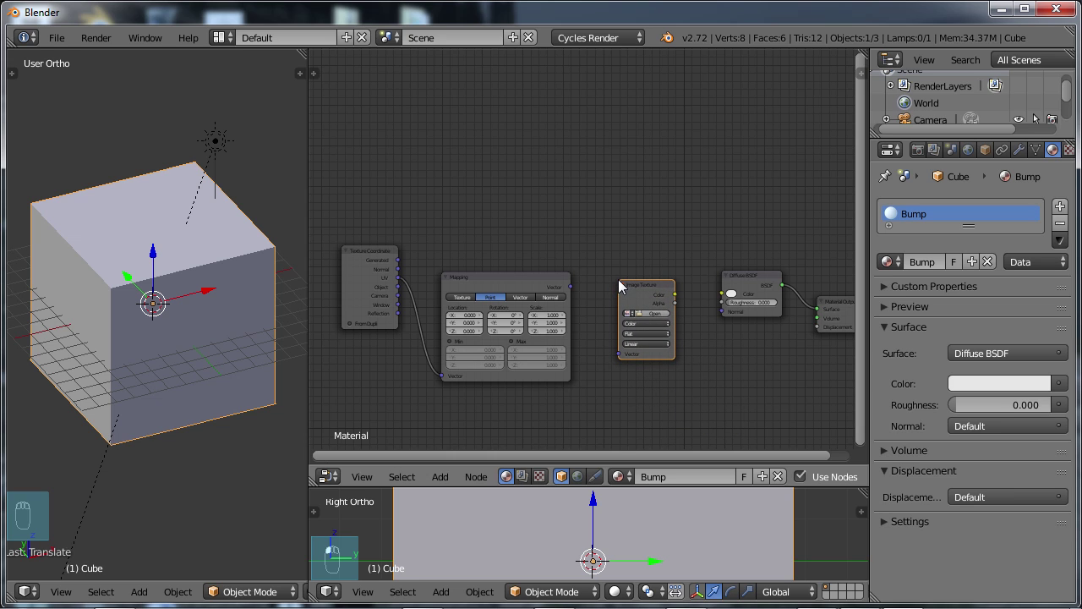
left_click_drag(573, 290, 615, 354)
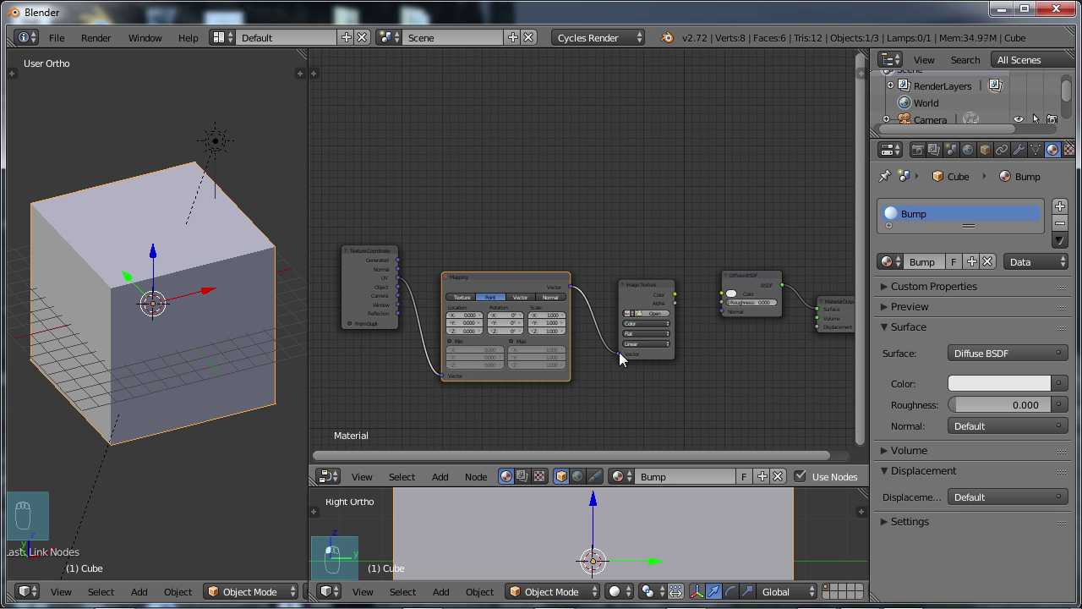
- Move the Diffuse BSDF and Material Output nodes together up and away from the Image Texture node
middle_click_drag(687, 370, 544, 363)
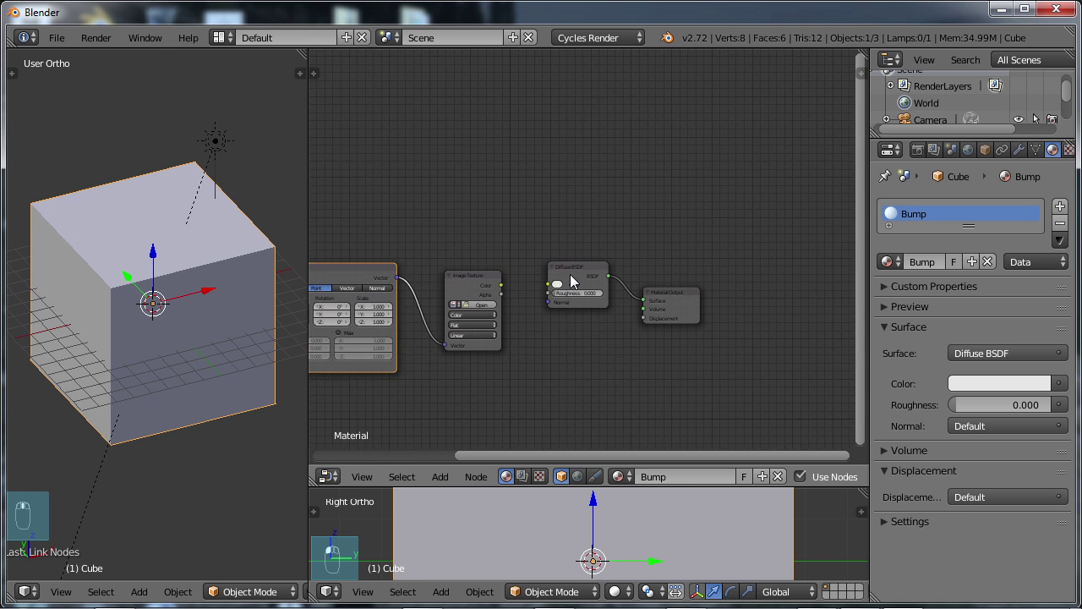
left_click(574, 283)
right_click(670, 305, "shift")
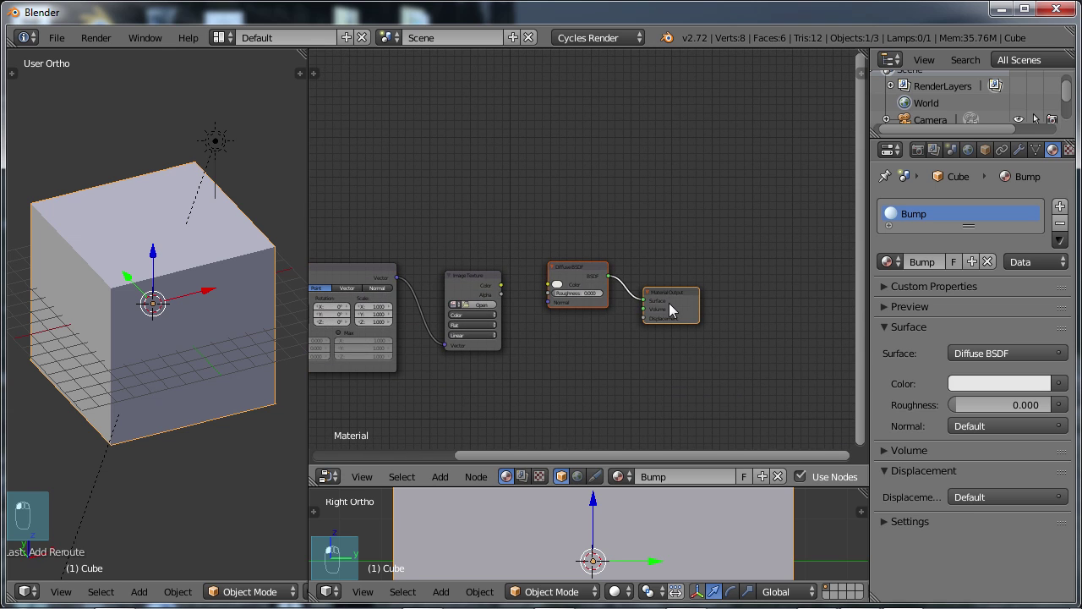
key("g")
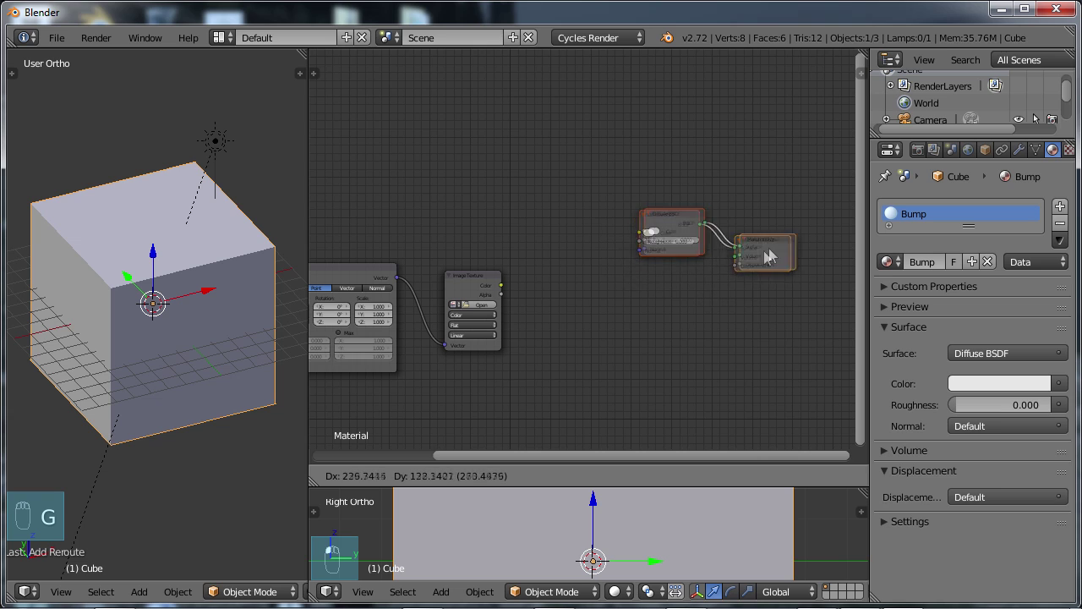
left_click(775, 237)
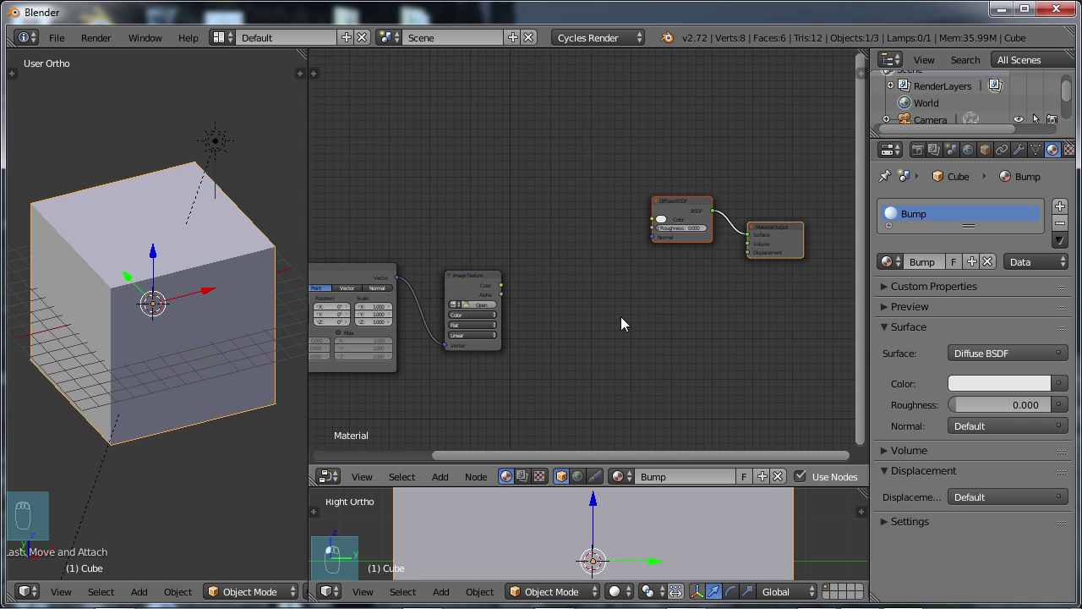
- Add a Bump node and place it between the Image Texture and Diffuse BSDF nodes
key("shift+a")
mouse_move(618, 319)
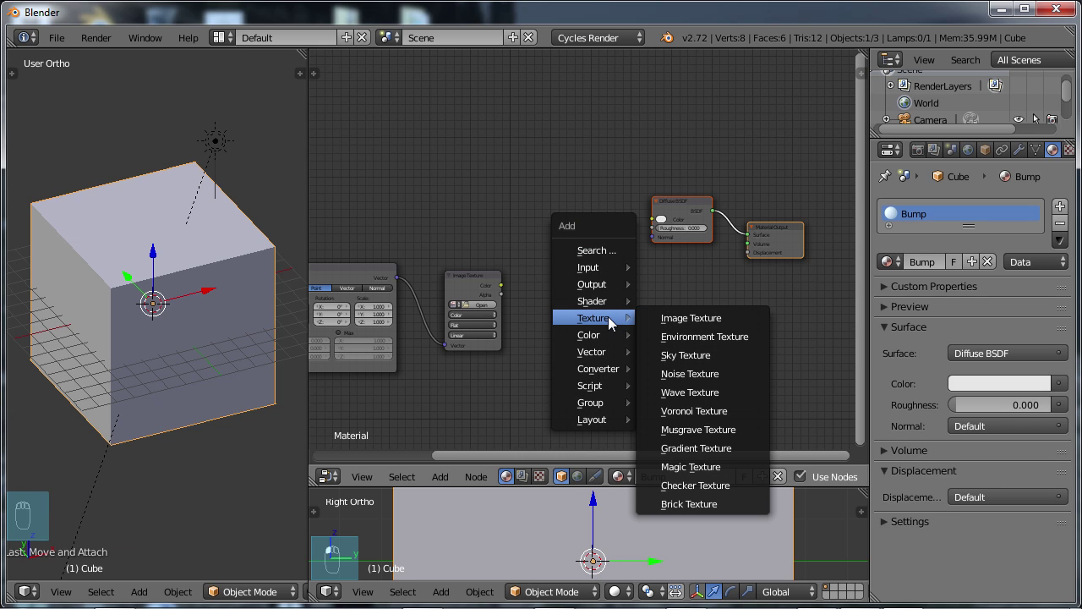
mouse_move(603, 360)
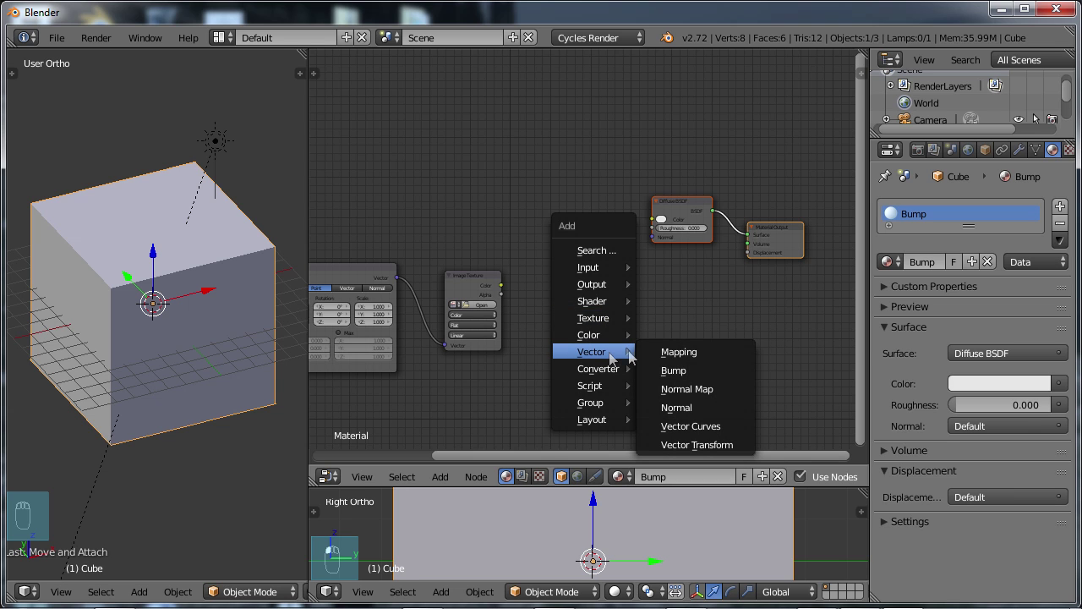
left_click(677, 370)
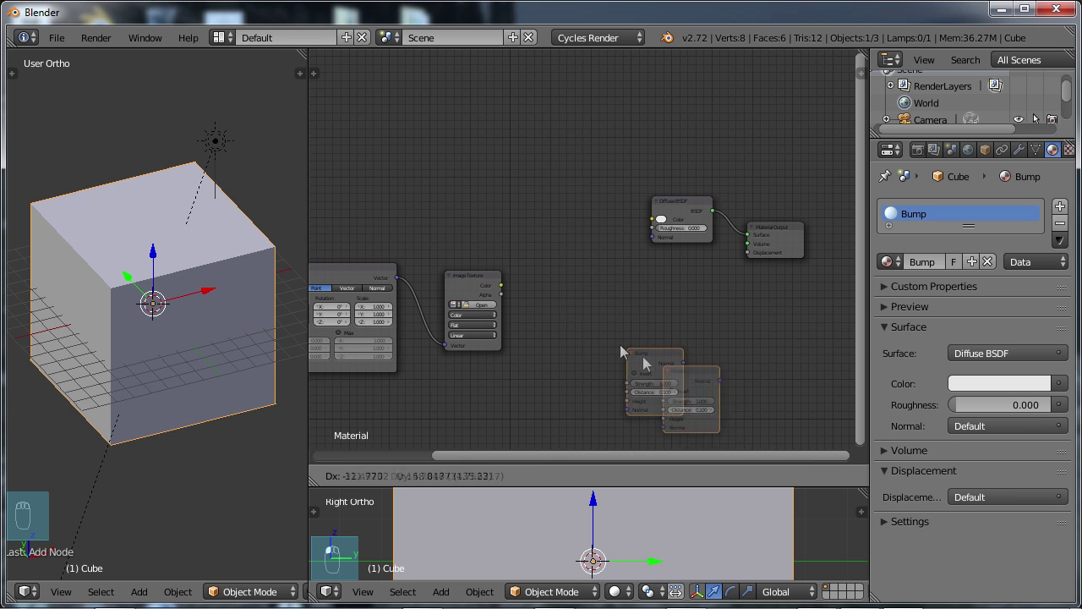
left_click(552, 290)
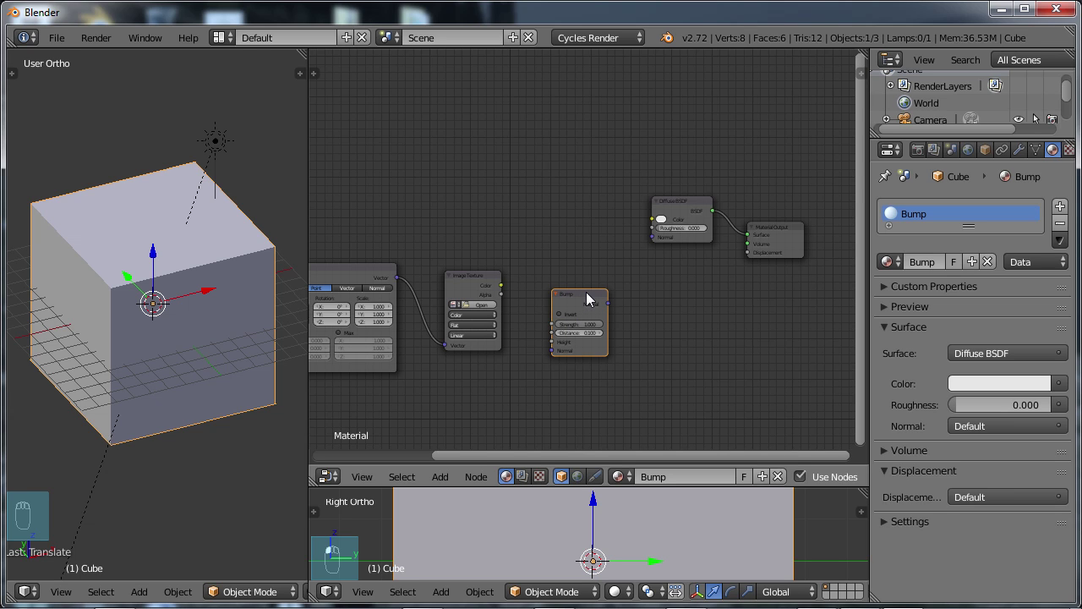
left_click(590, 299)
- Link the Image Texture's Color to the Bump node's Height, and Bump's Normal to the Diffuse BSDF's Normal
left_click_drag(500, 284, 500, 284)
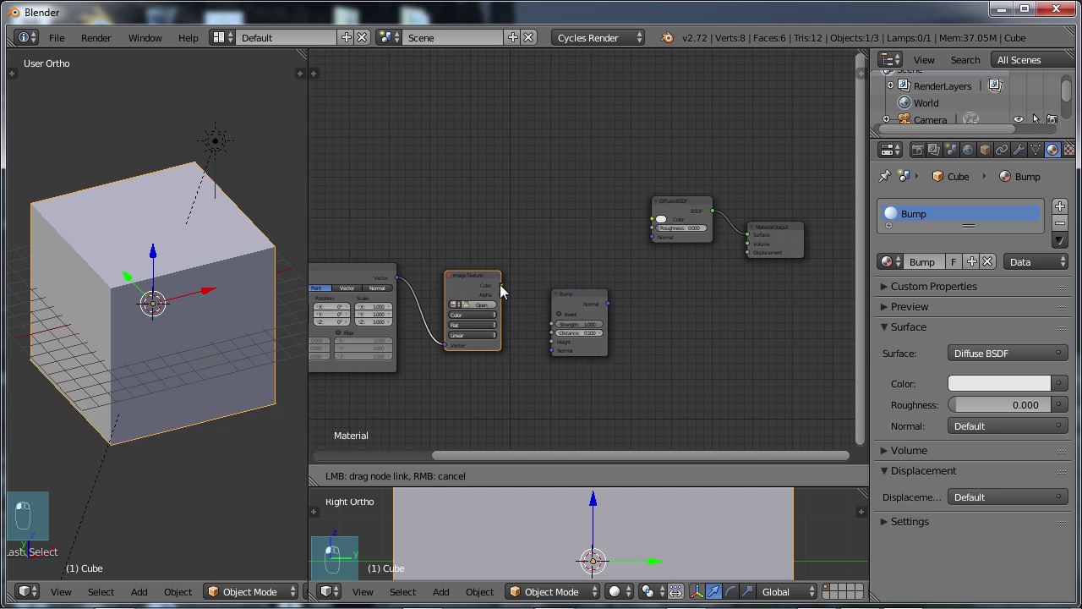
left_click_drag(538, 343, 549, 347)
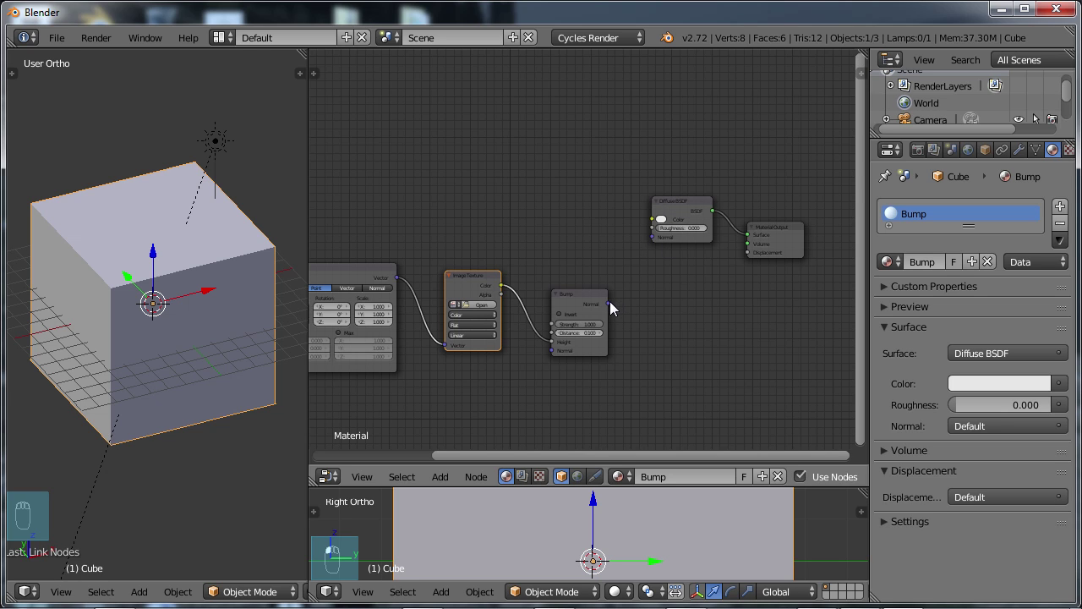
left_click_drag(609, 302, 609, 303)
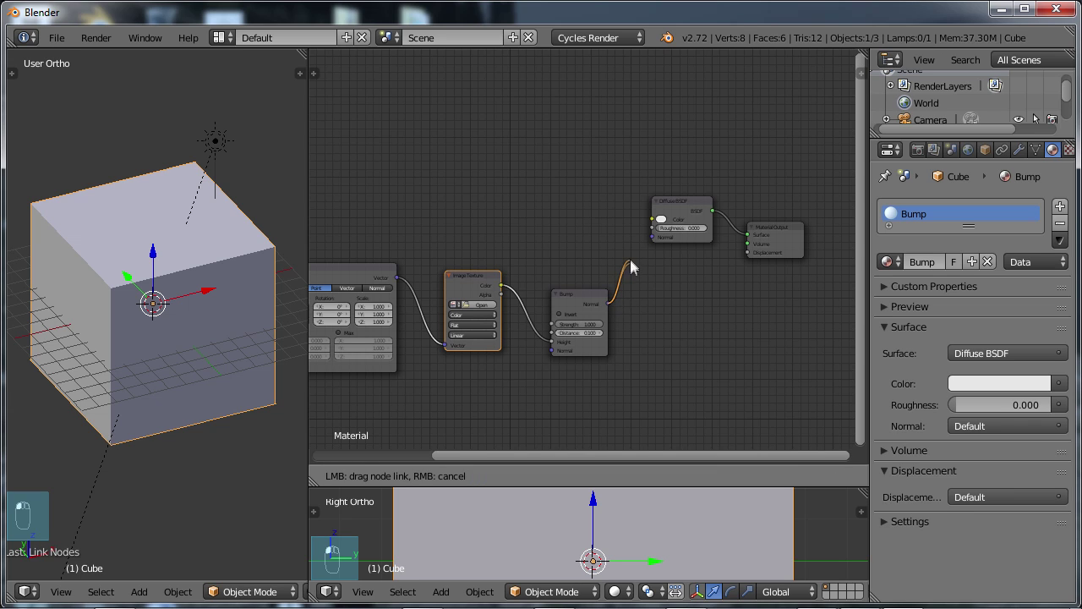
left_click_drag(629, 256, 650, 236)
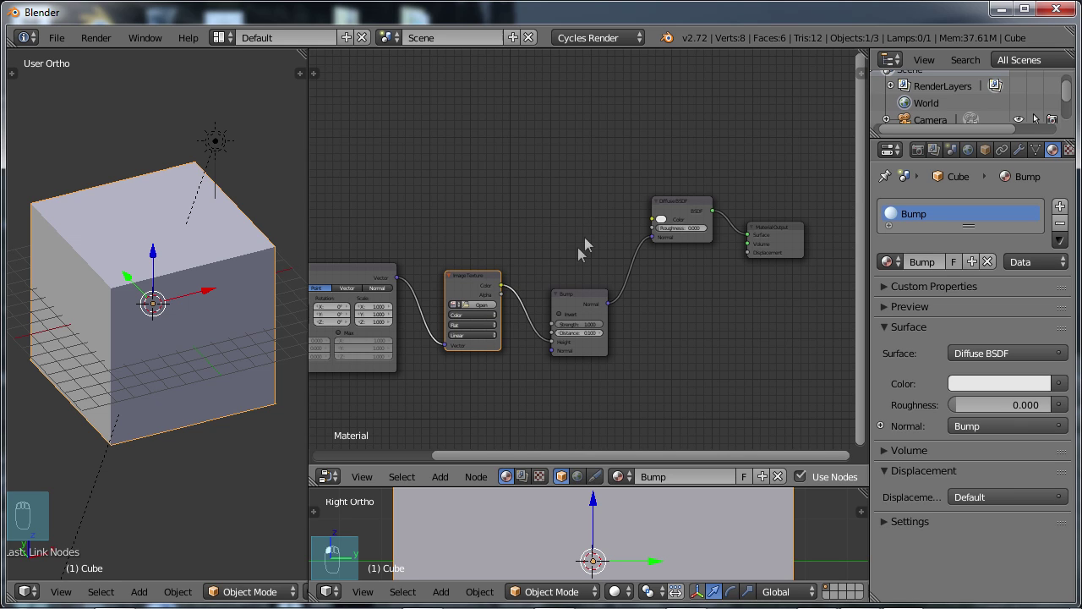
- Load Bump_Texture.png from the Bump folder into the Image Texture node
left_click(480, 304)
left_click(161, 293)
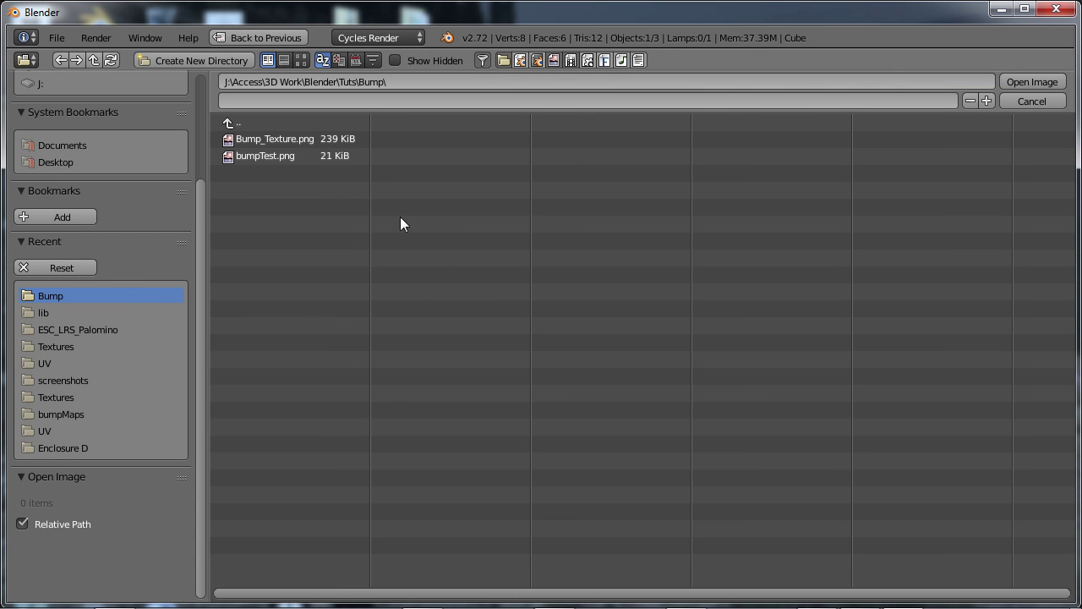
double_click(280, 139)
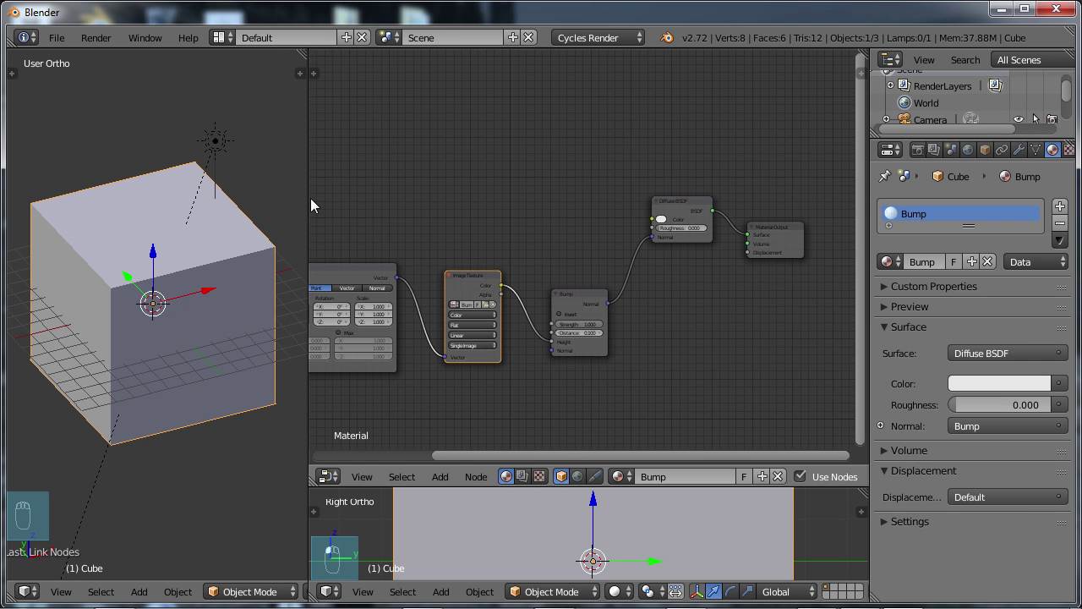
- Widen the User Ortho view, display it with Rendered shading, and darken the world background color to near black
left_click_drag(307, 198, 648, 235)
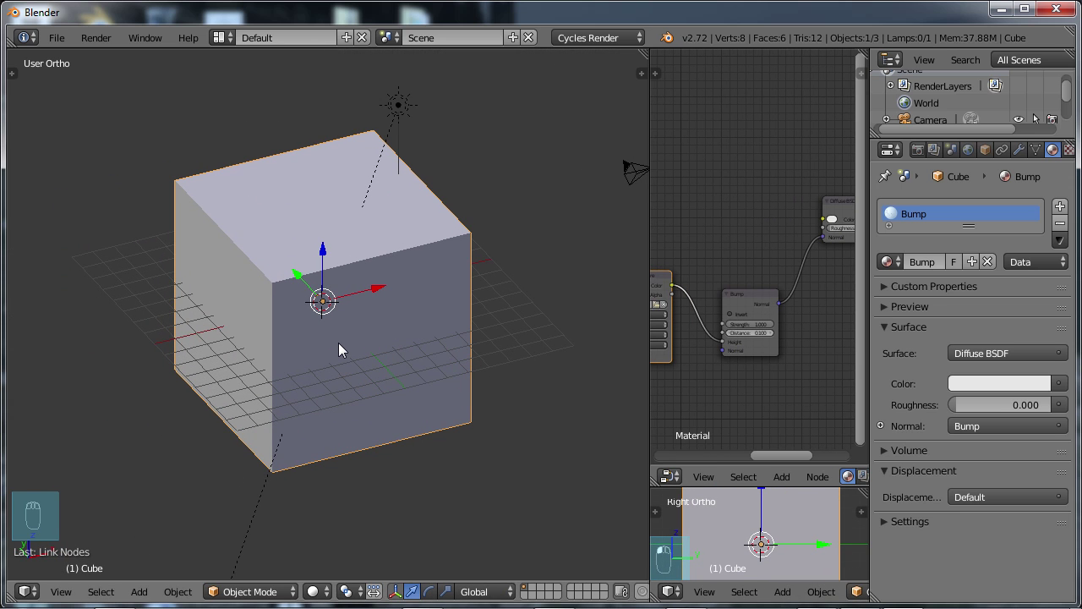
key("shift+z")
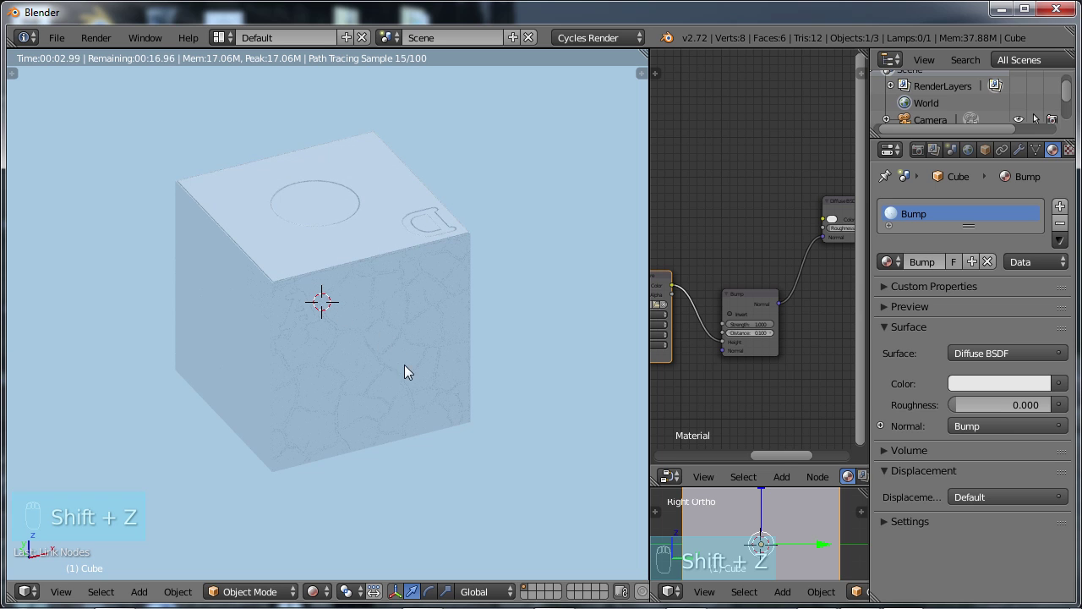
left_click(968, 150)
left_click(1033, 318)
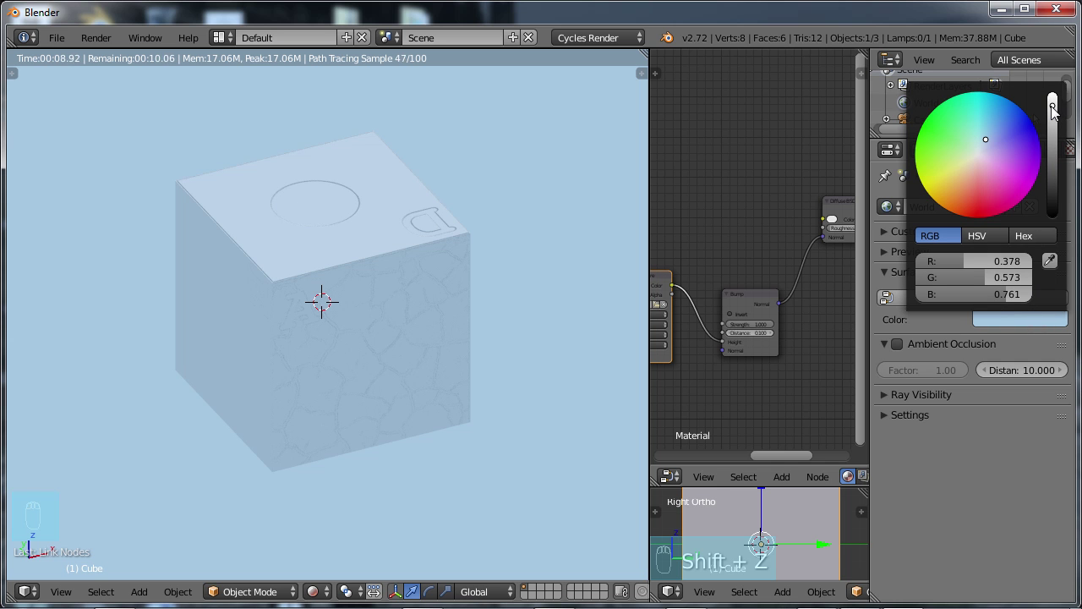
left_click_drag(1054, 110, 1055, 206)
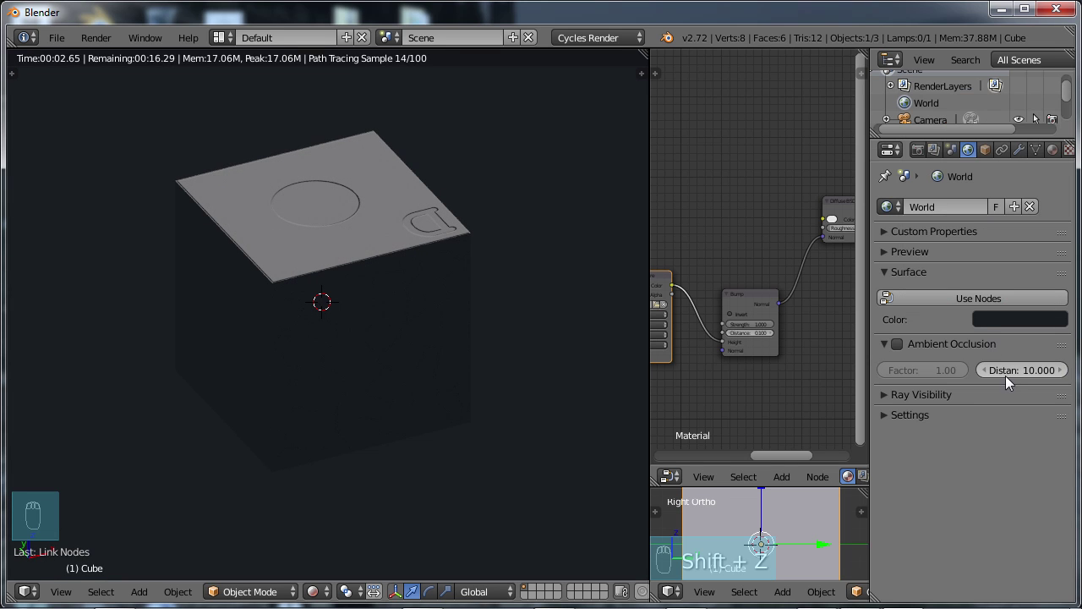
- Narrow the rendered view and shrink the node editor to enlarge the Right Ortho view around the cube and lamp
scroll(376, 351, "down", 2)
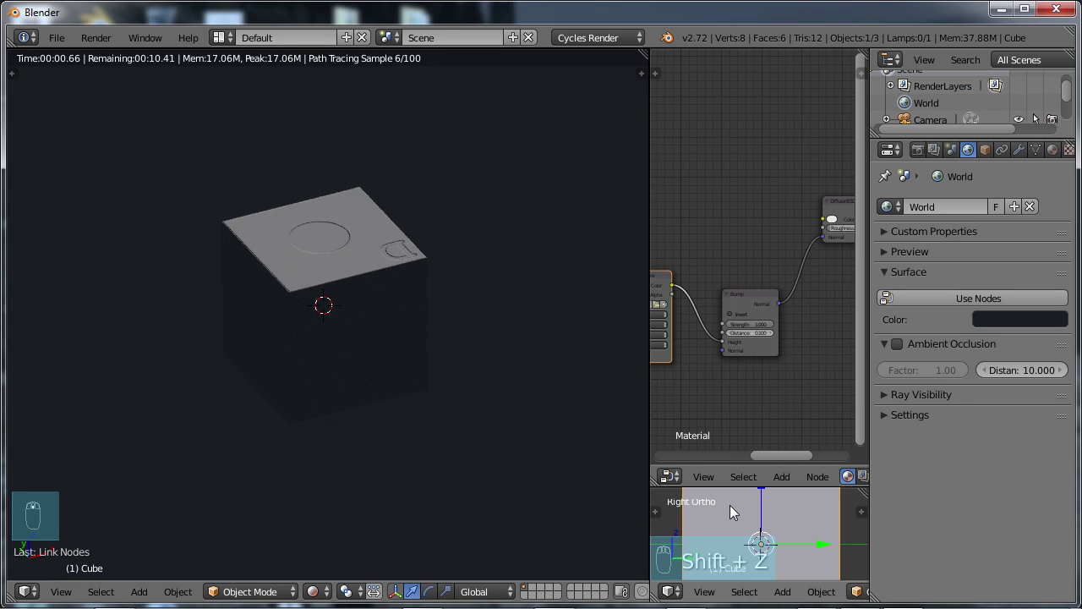
scroll(732, 503, "down", 2)
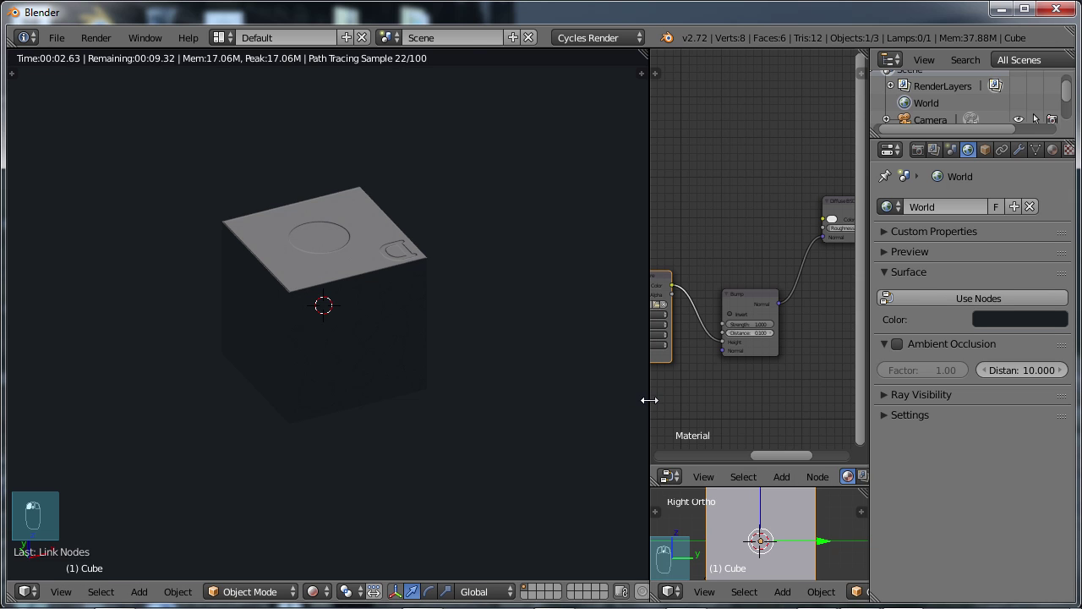
left_click_drag(648, 399, 454, 375)
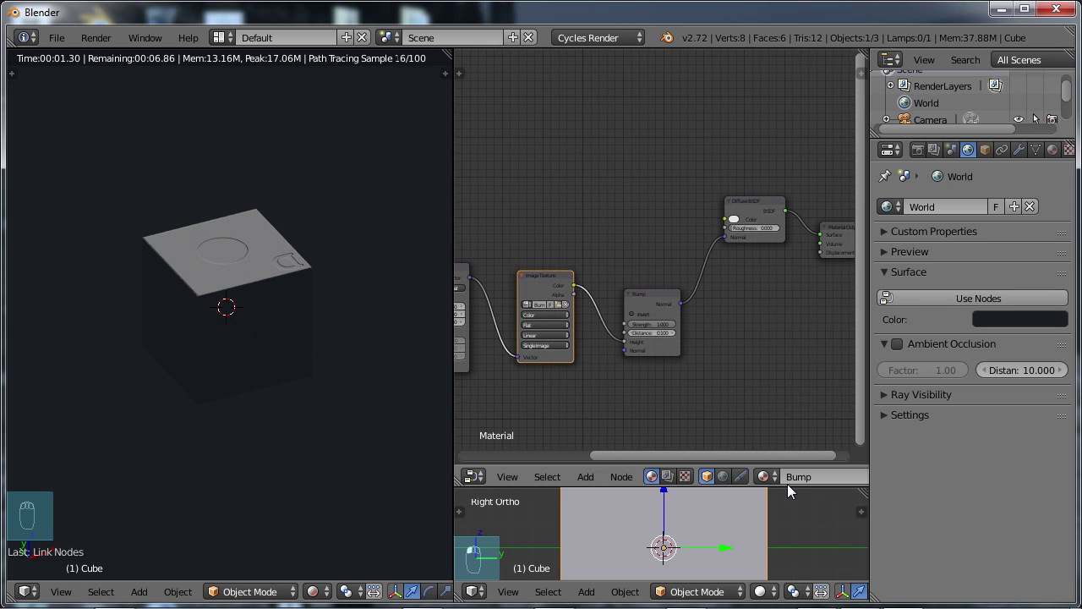
left_click_drag(789, 486, 795, 179)
scroll(756, 314, "down", 5)
- Enable nodes on the Sun lamp and set its emission strength to 3
right_click(673, 316)
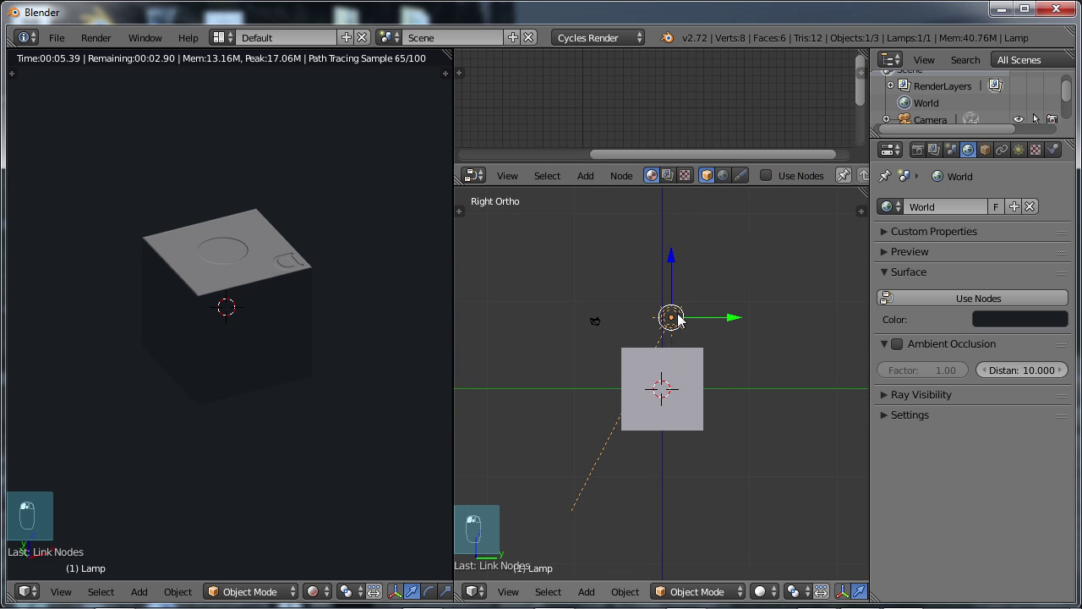
left_click(1020, 150)
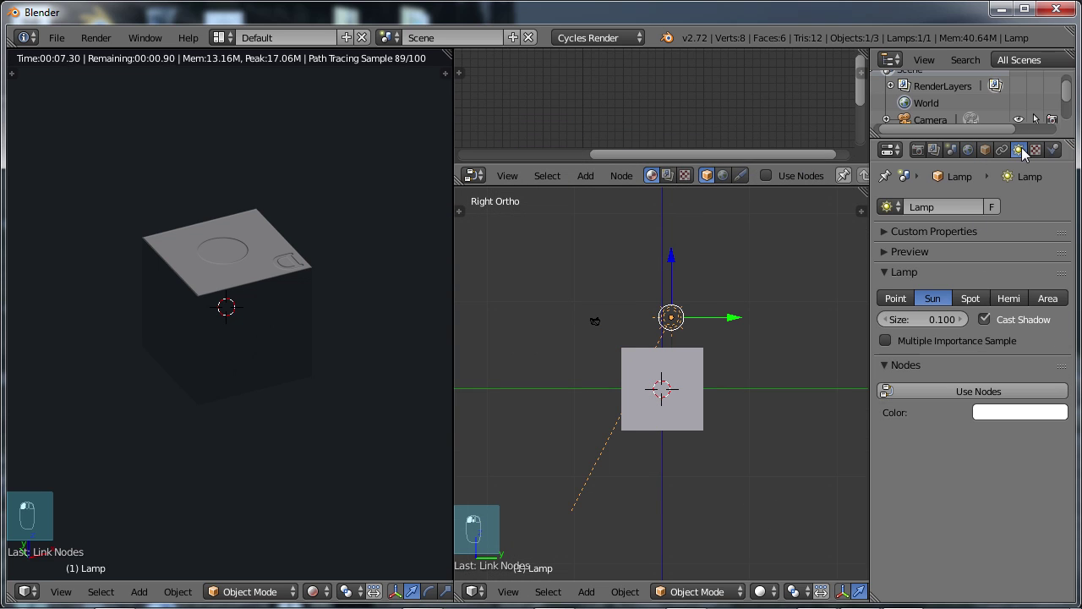
left_click(978, 390)
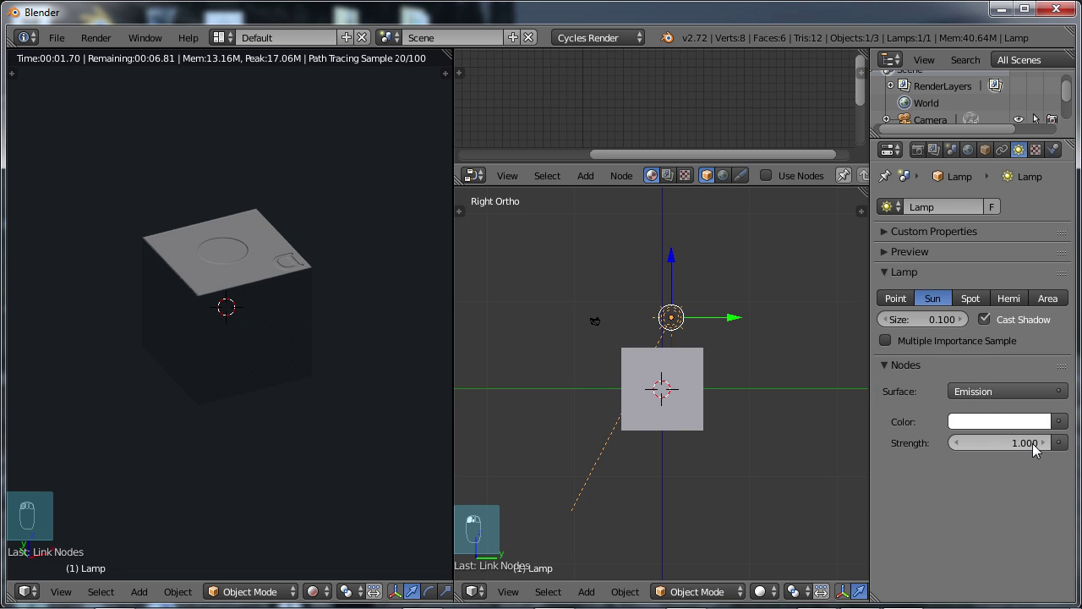
left_click(1002, 443)
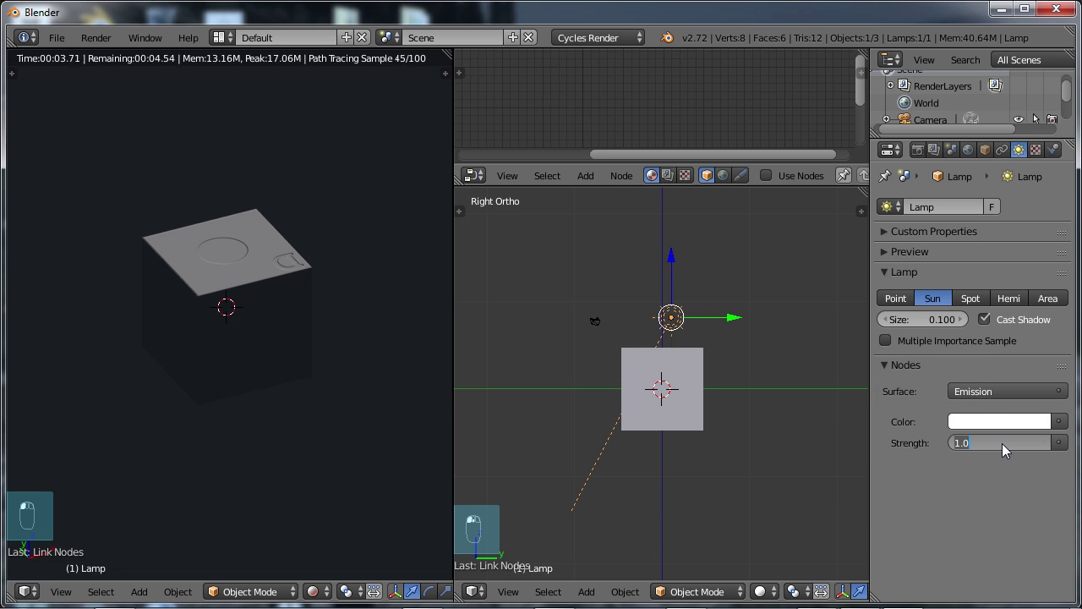
type("3")
key("Return")
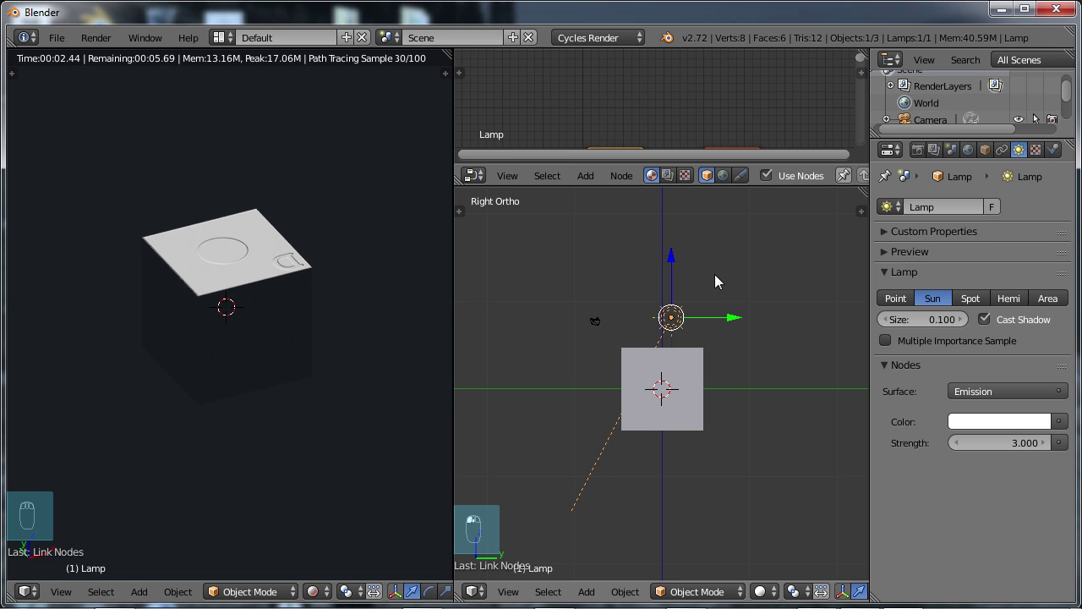
- Move the Sun lamp up and away from the cube in the Right Ortho view, and rotate it to light the cracked face
key("g")
left_click(771, 208)
key("r")
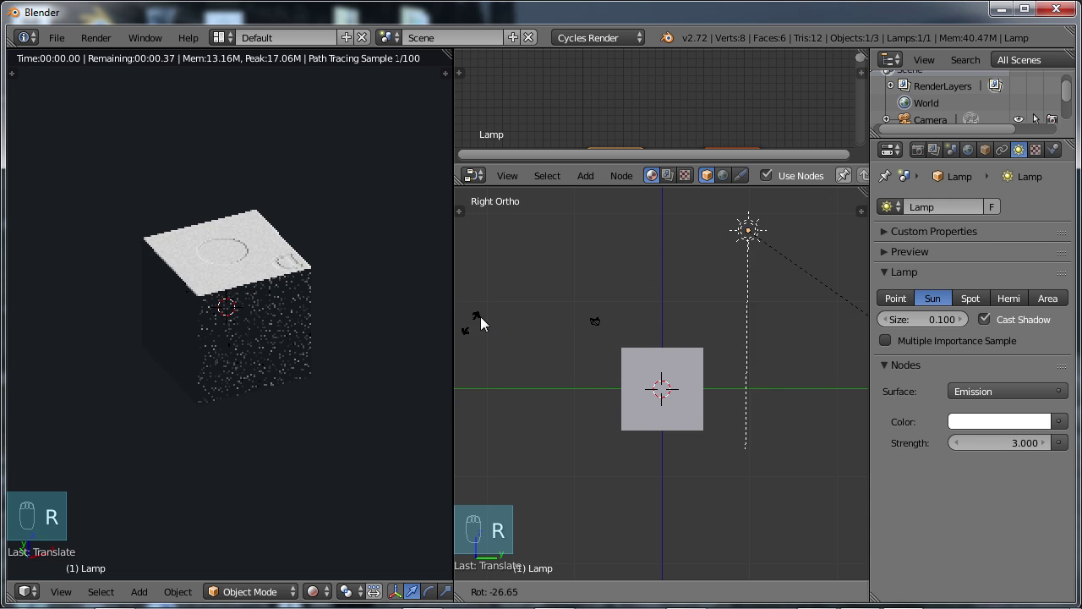
left_click(524, 280)
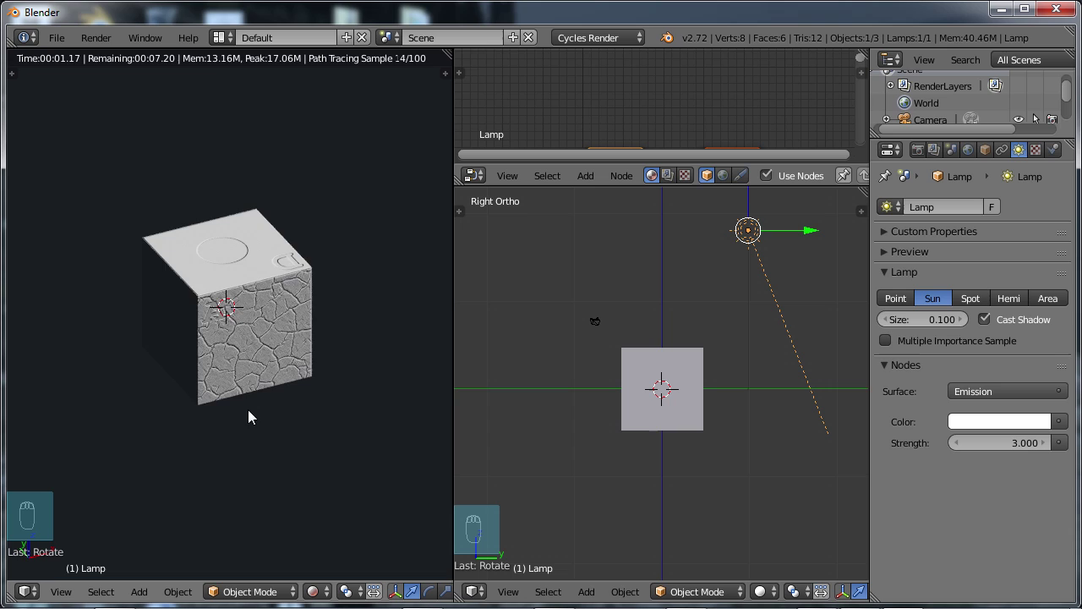
- Examine the rendered bumps on faces A and D up close, and compare them with the Bump_Texture.psd artwork in Photoshop
scroll(297, 383, "up", 4)
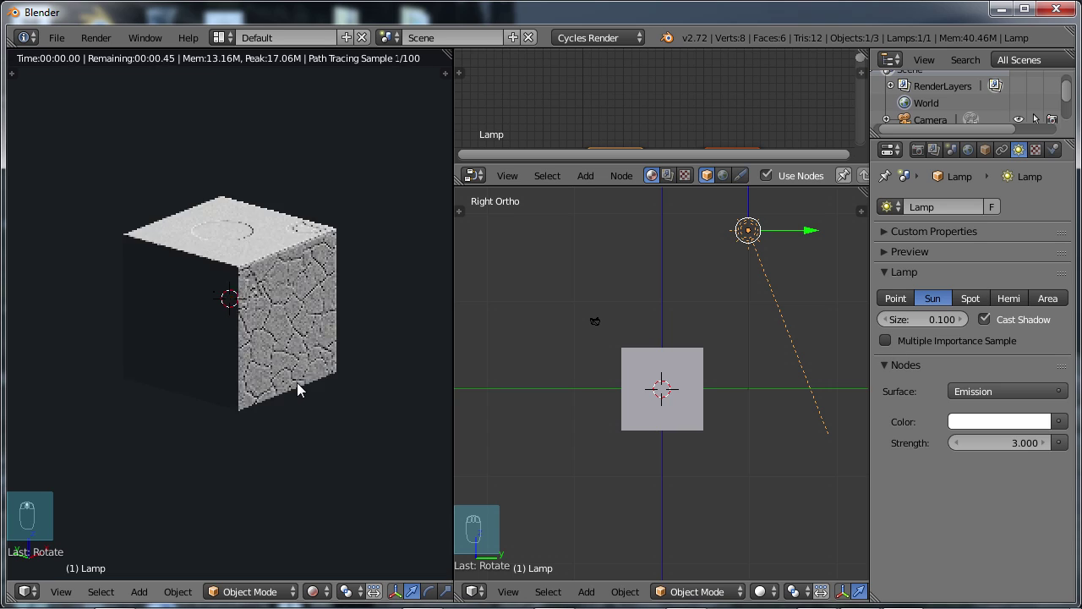
scroll(302, 354, "up", 4)
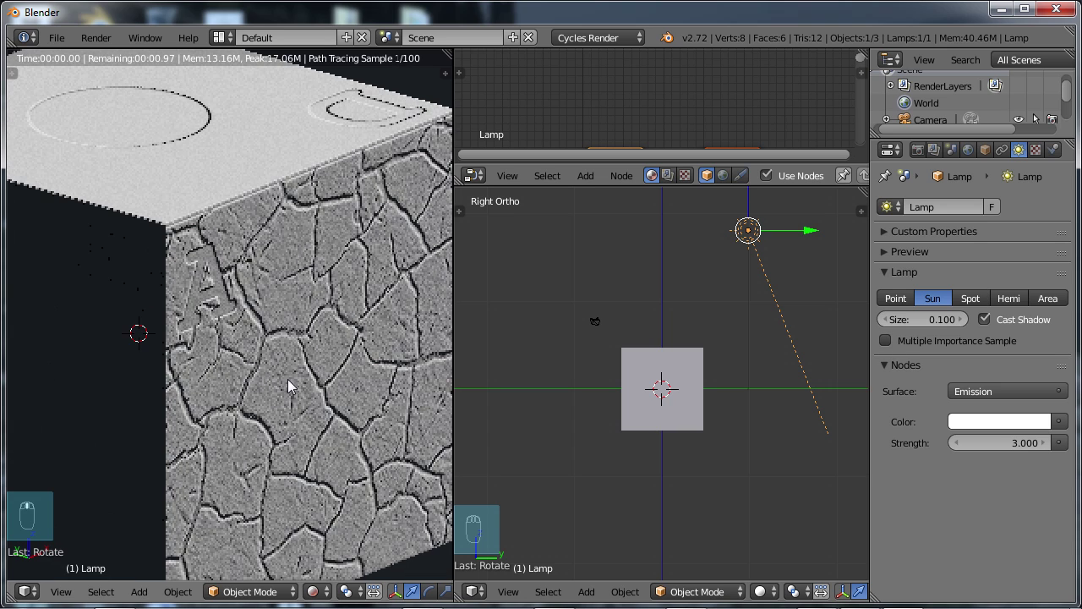
middle_click_drag(290, 387, 282, 380, "shift")
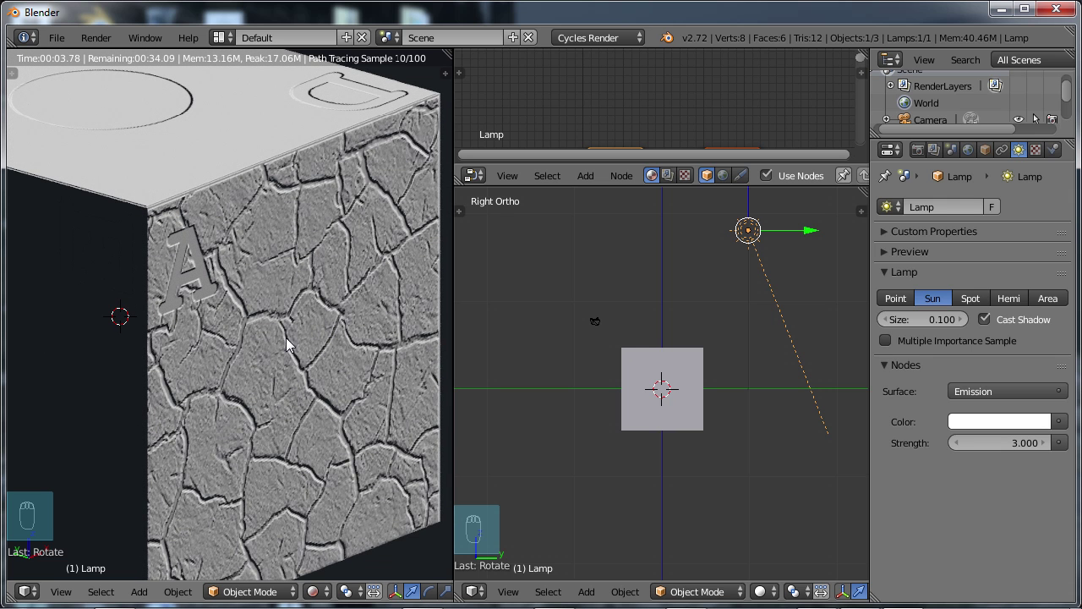
scroll(250, 177, "up", 5, "shift")
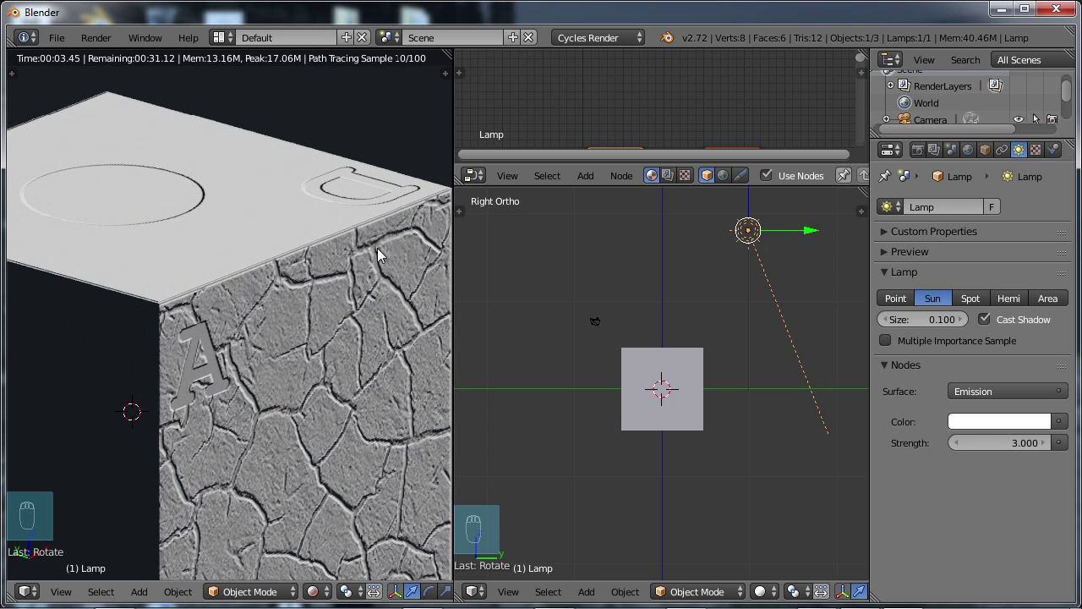
left_click(419, 597)
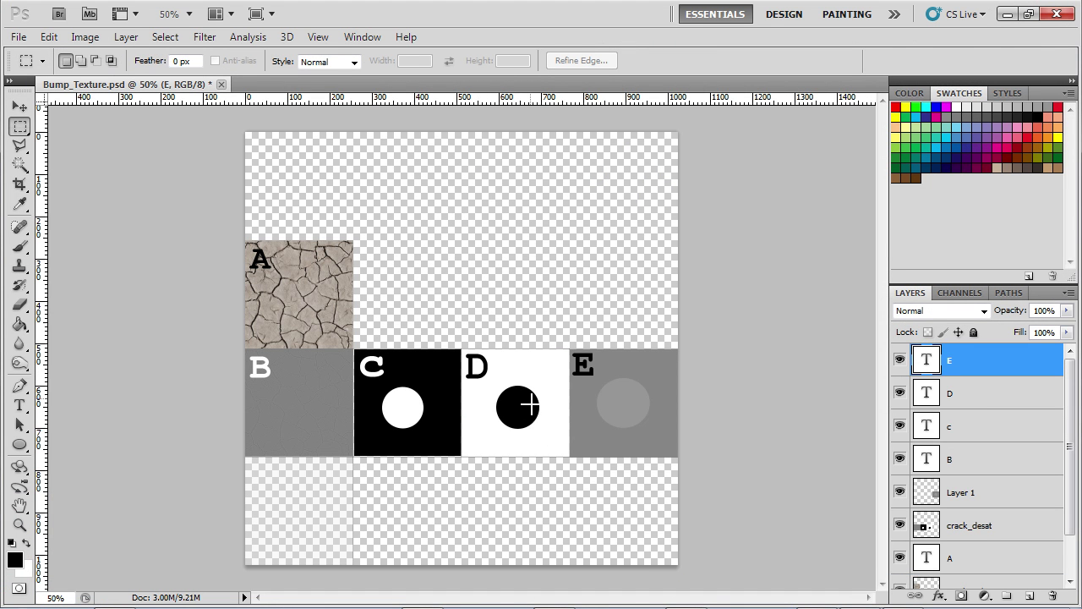
left_click(1007, 13)
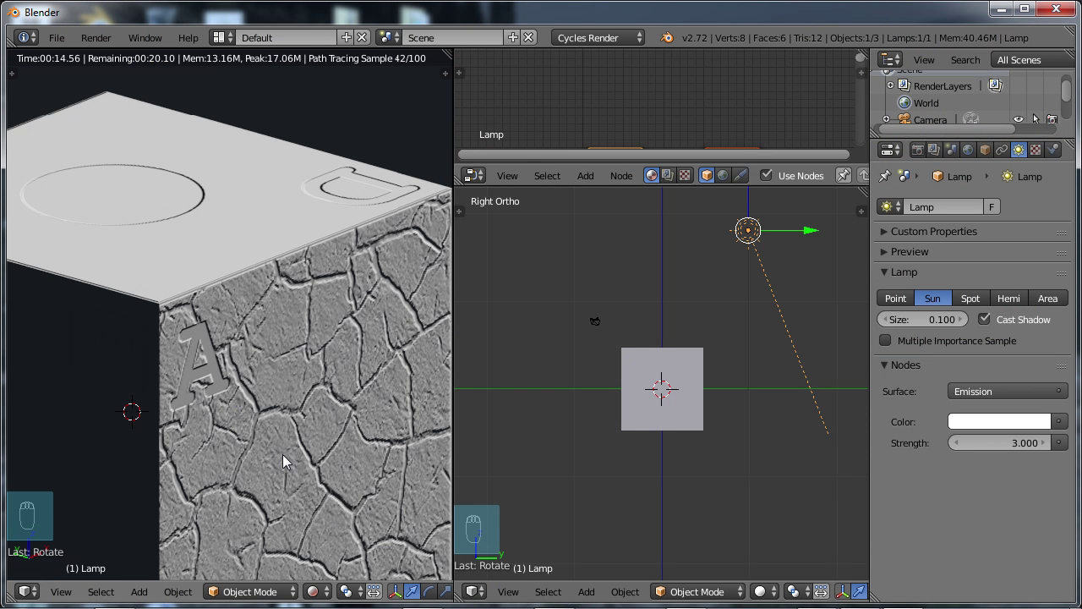
mouse_move(476, 601)
left_click(423, 592)
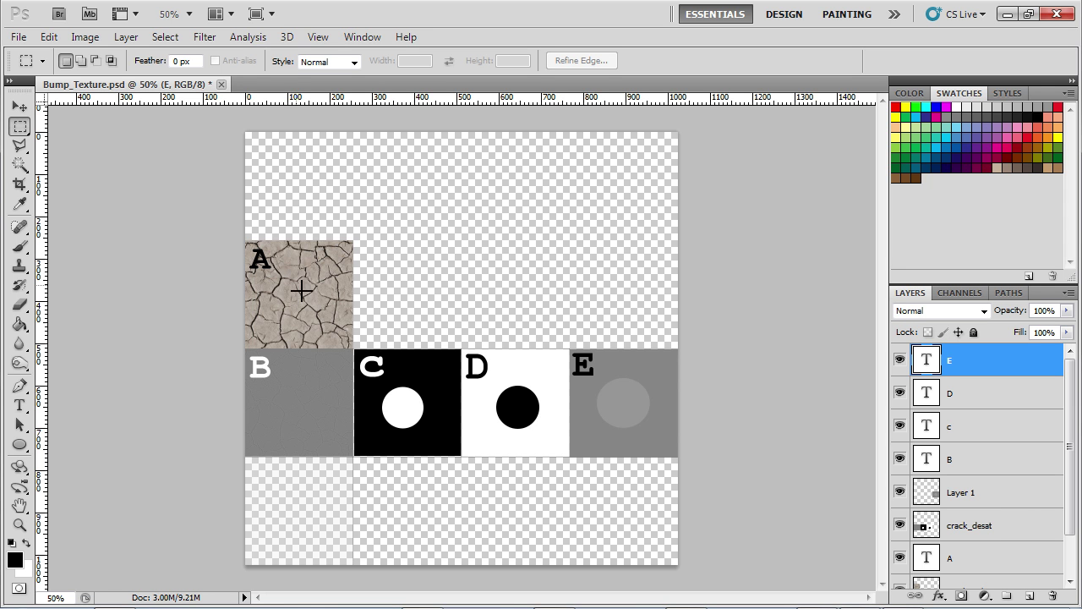
left_click(1004, 16)
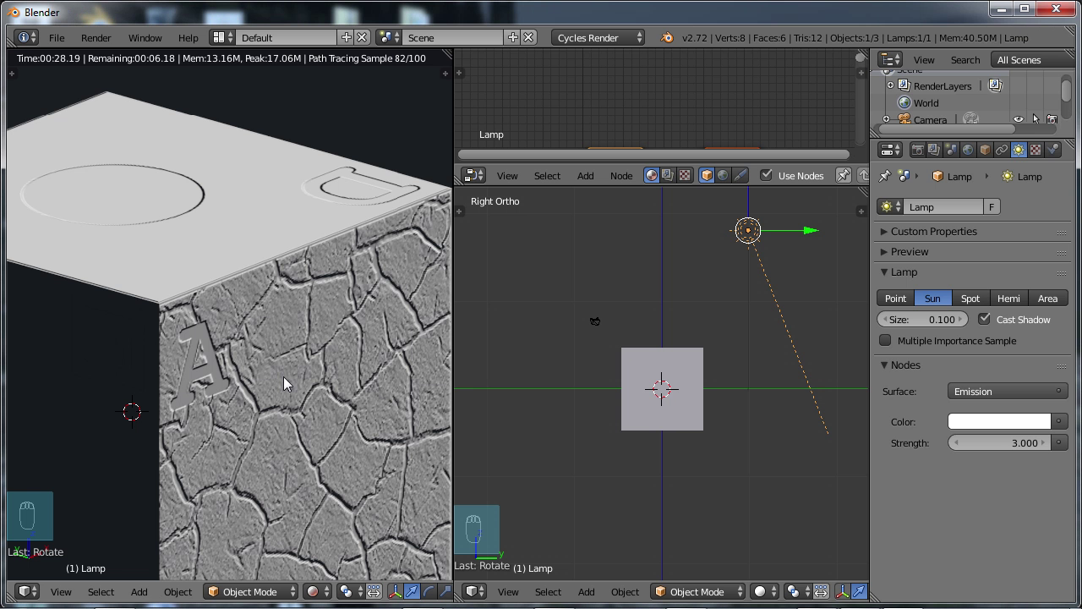
- Rotate the cube about the global Z axis until face C is turned toward the light
scroll(292, 365, "down", 4)
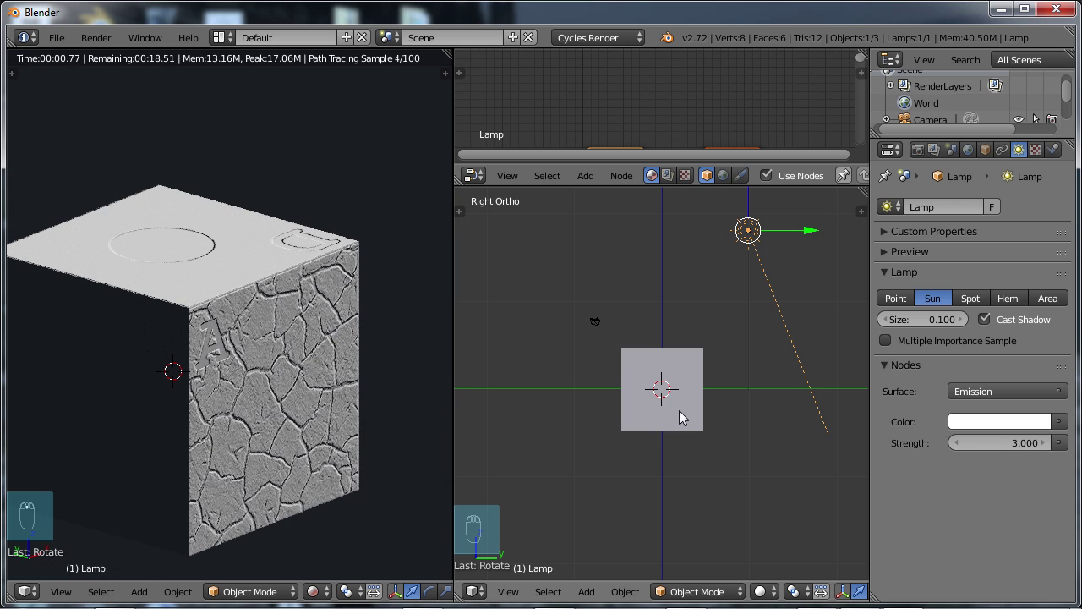
right_click(685, 412)
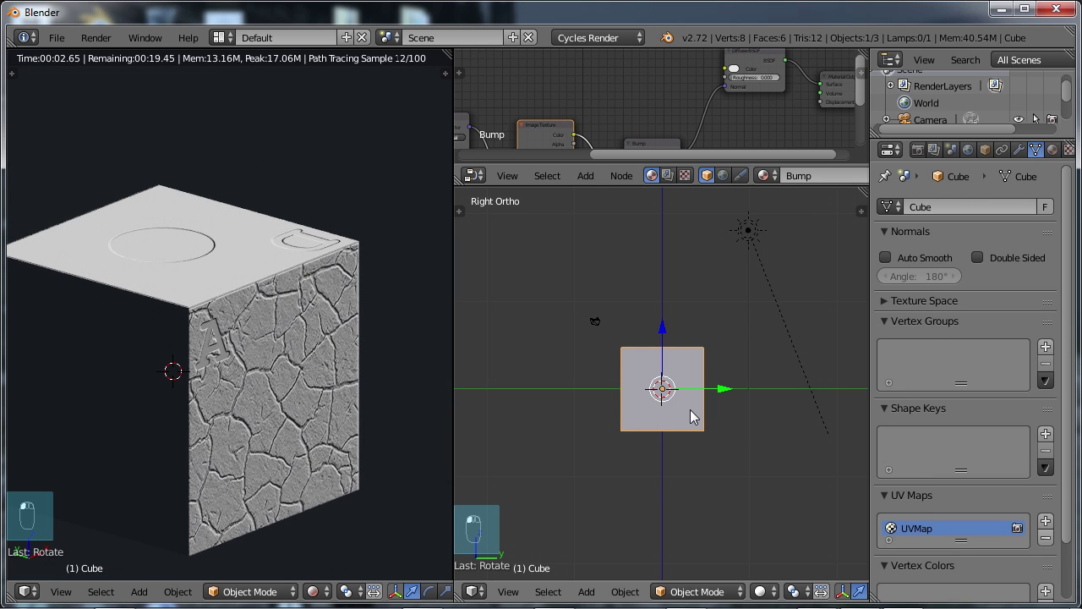
key("g")
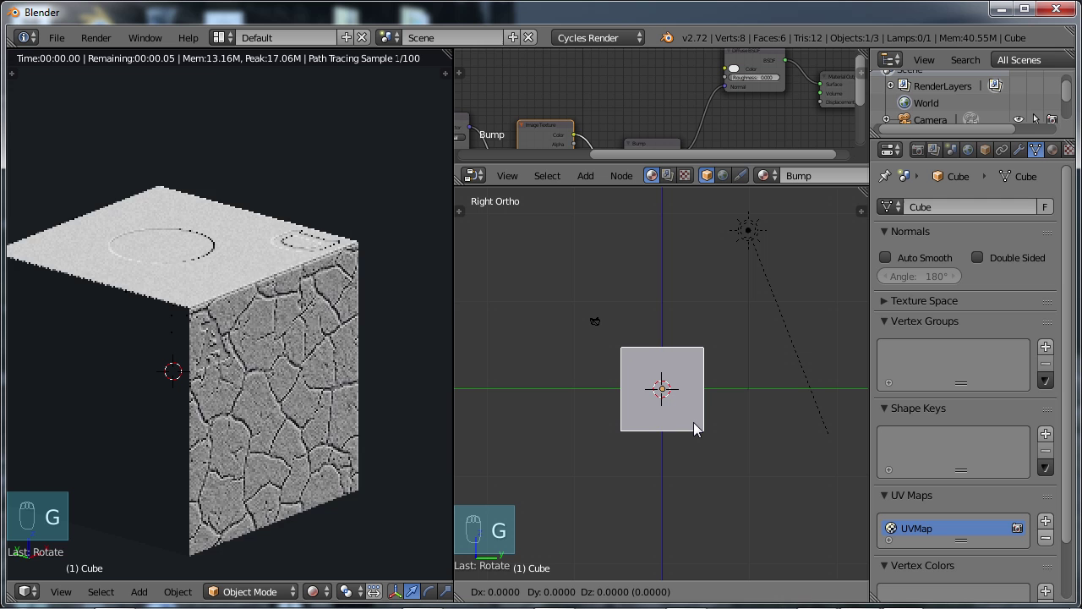
left_click(694, 422)
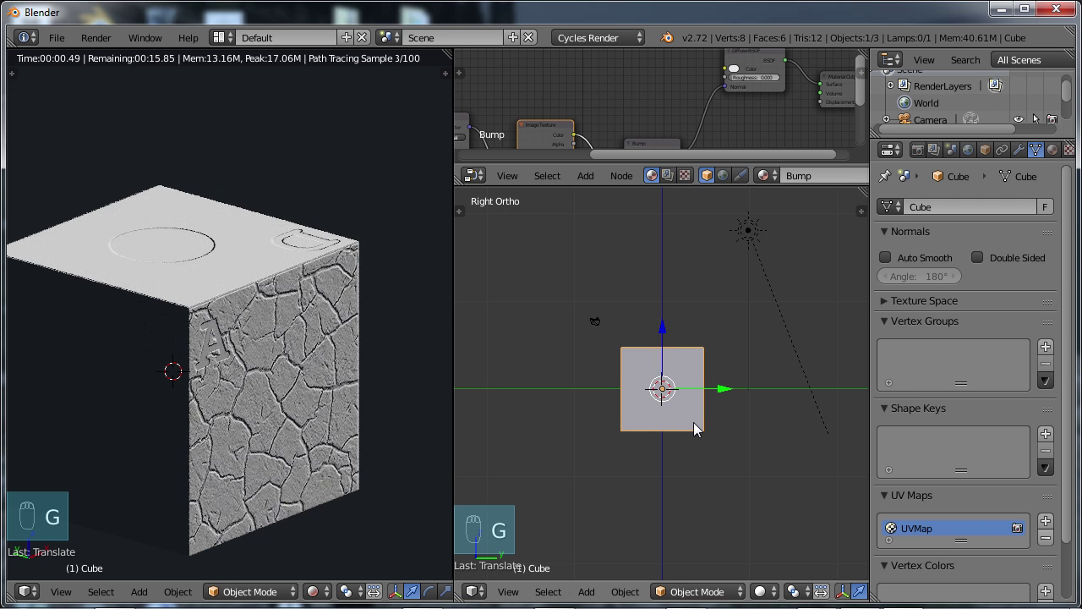
key("r")
key("z")
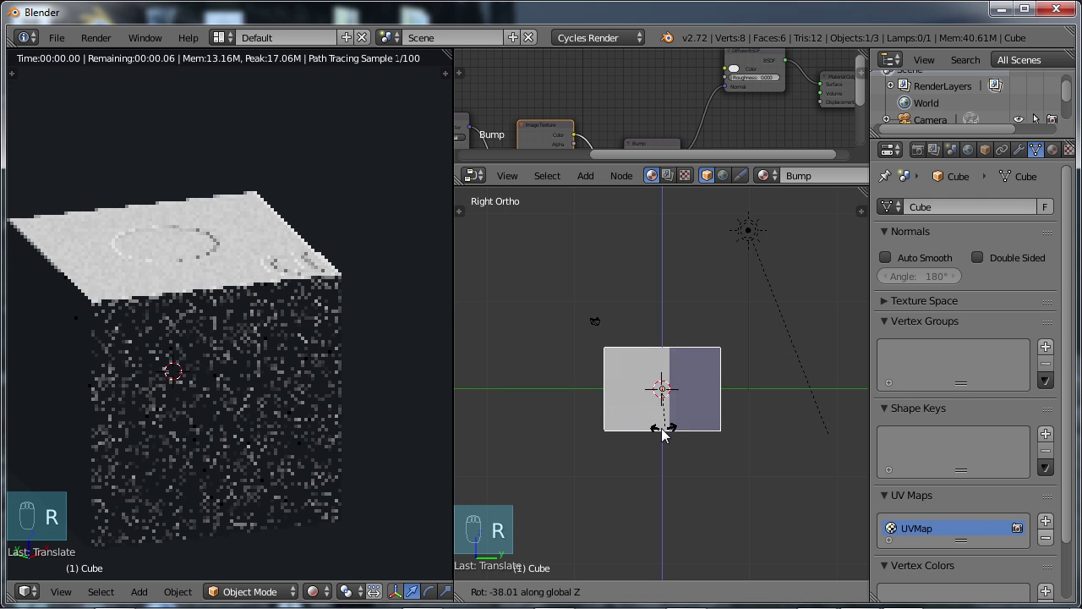
left_click(613, 421)
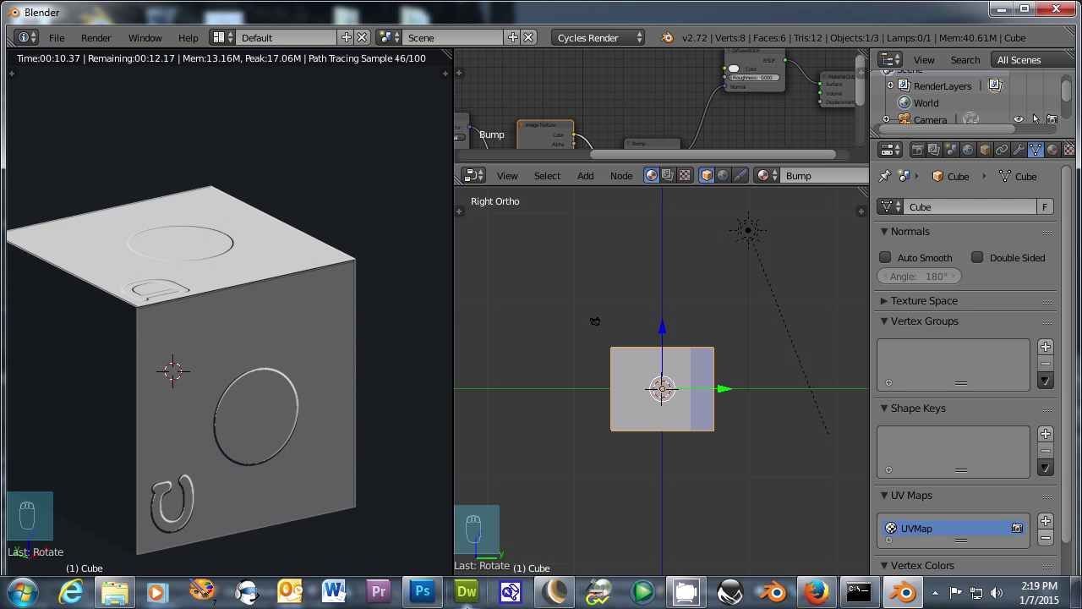
- Compare the C square of the Photoshop texture with the rendered cube, and inspect the relief on faces C and D in Blender
left_click(425, 592)
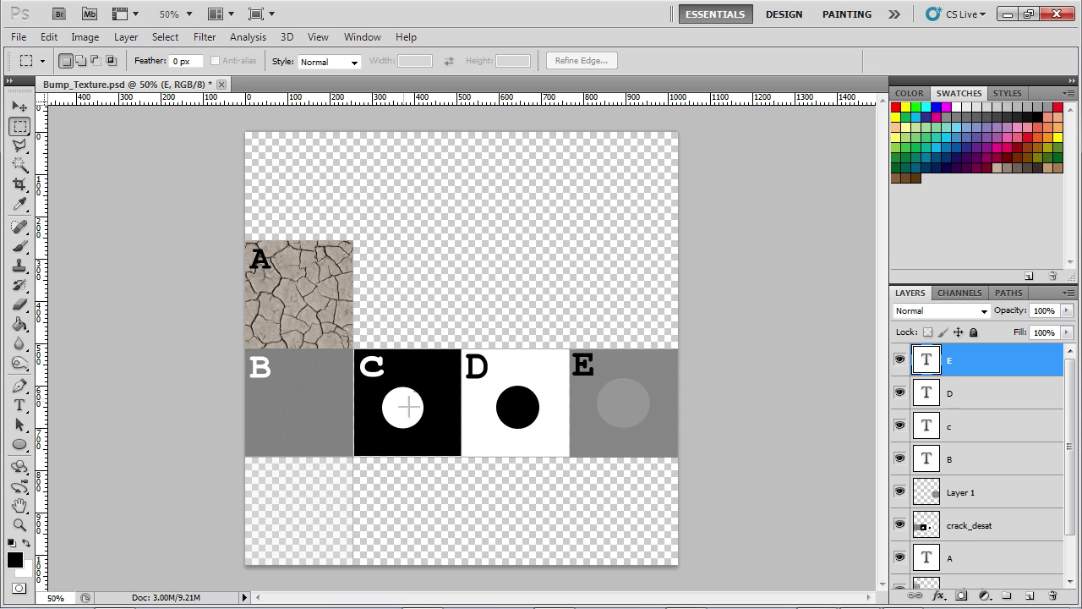
left_click(1006, 15)
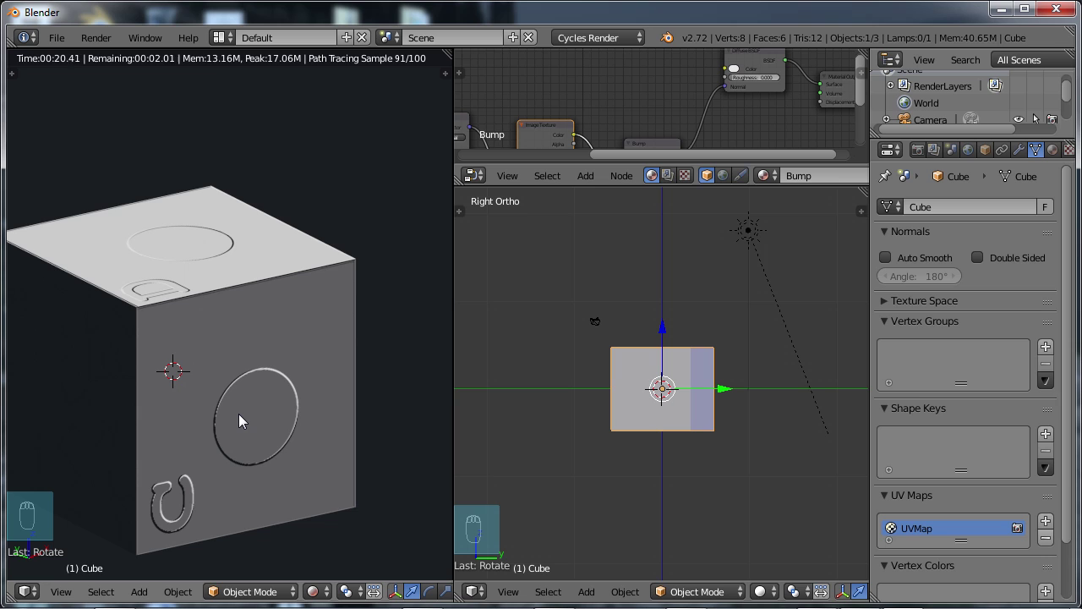
middle_click_drag(238, 414, 284, 400)
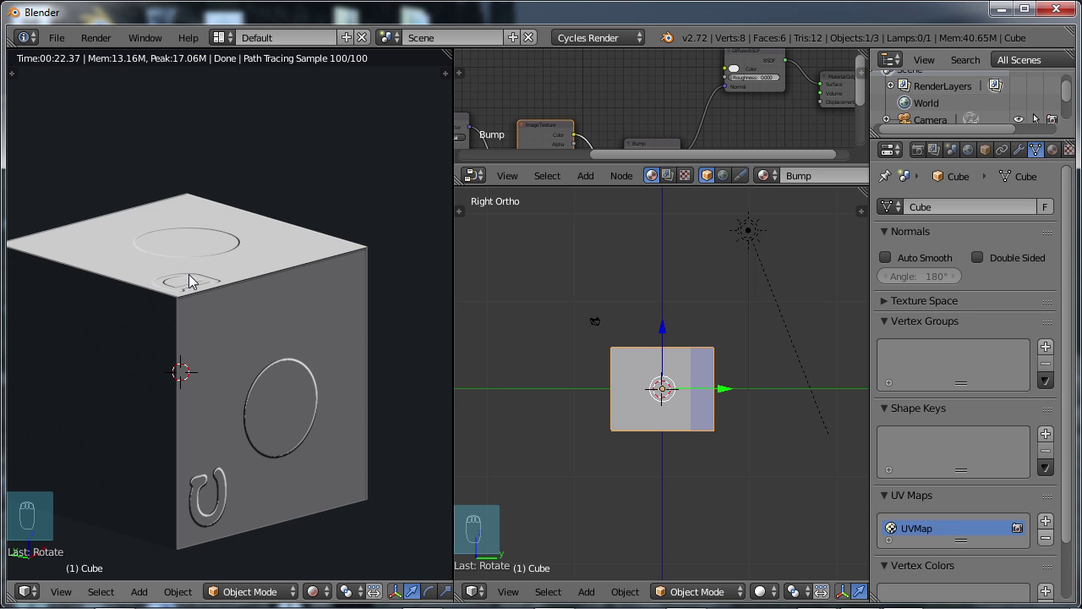
middle_click_drag(216, 398, 308, 373)
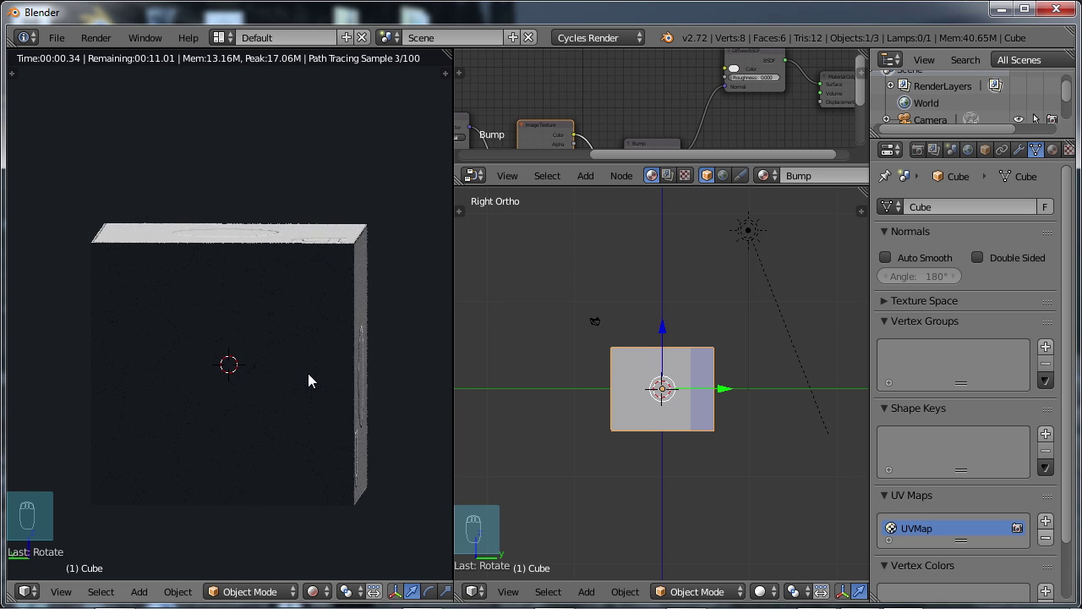
middle_click_drag(267, 273, 214, 305)
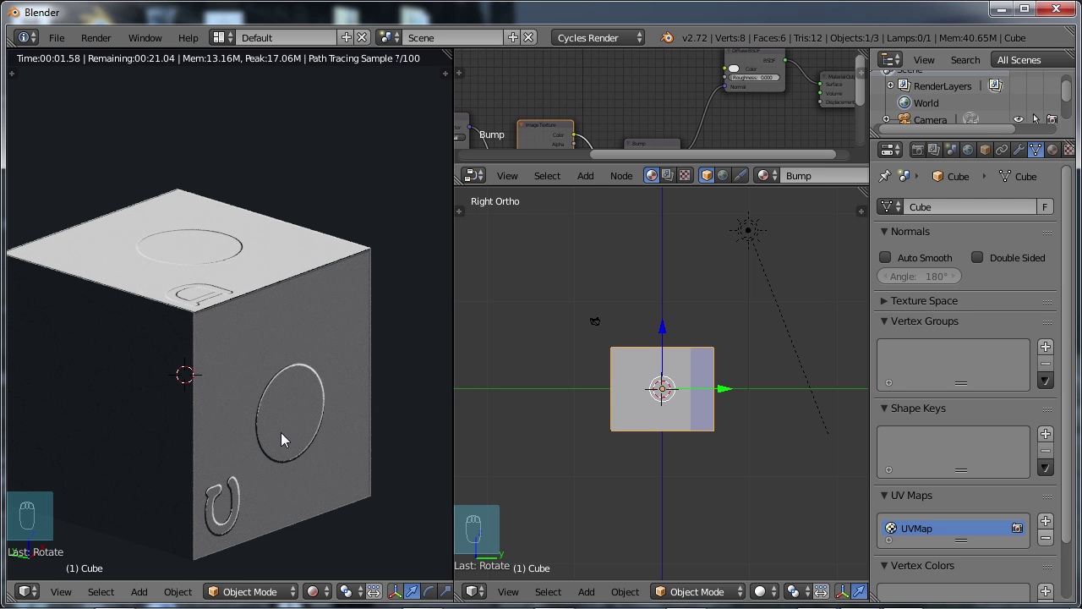
- Rotate the cube about the global Z axis until face E is turned toward the light
middle_click_drag(293, 425, 273, 420)
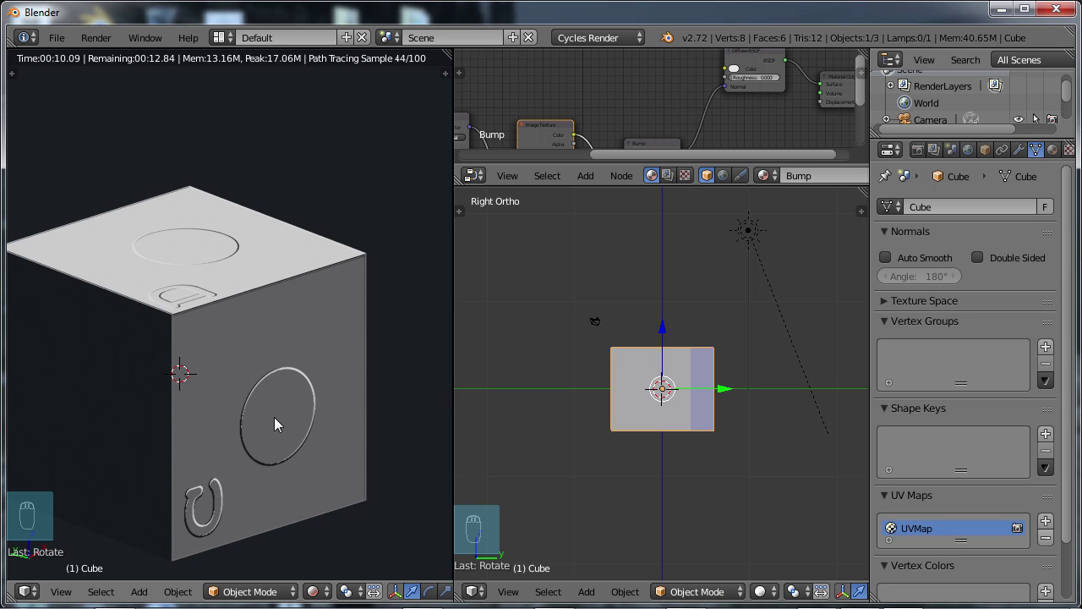
middle_click_drag(247, 413, 272, 376, "shift")
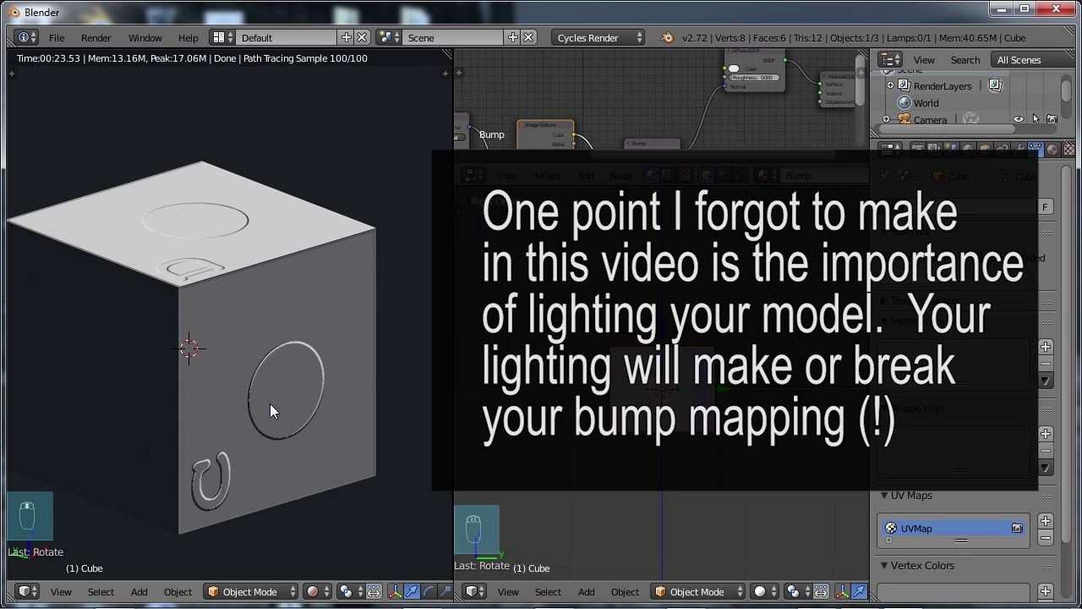
mouse_move(269, 403)
middle_mouse_down()
mouse_move(351, 364)
mouse_move(295, 381)
mouse_move(270, 412)
mouse_move(273, 378)
mouse_move(270, 388)
middle_mouse_up()
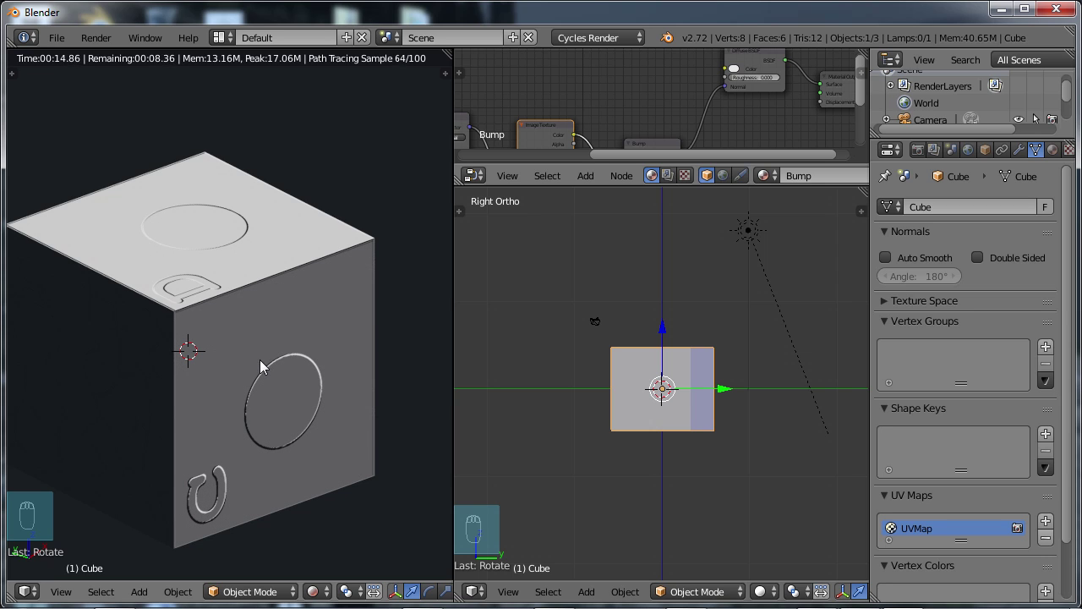
middle_click_drag(259, 359, 267, 341, "shift")
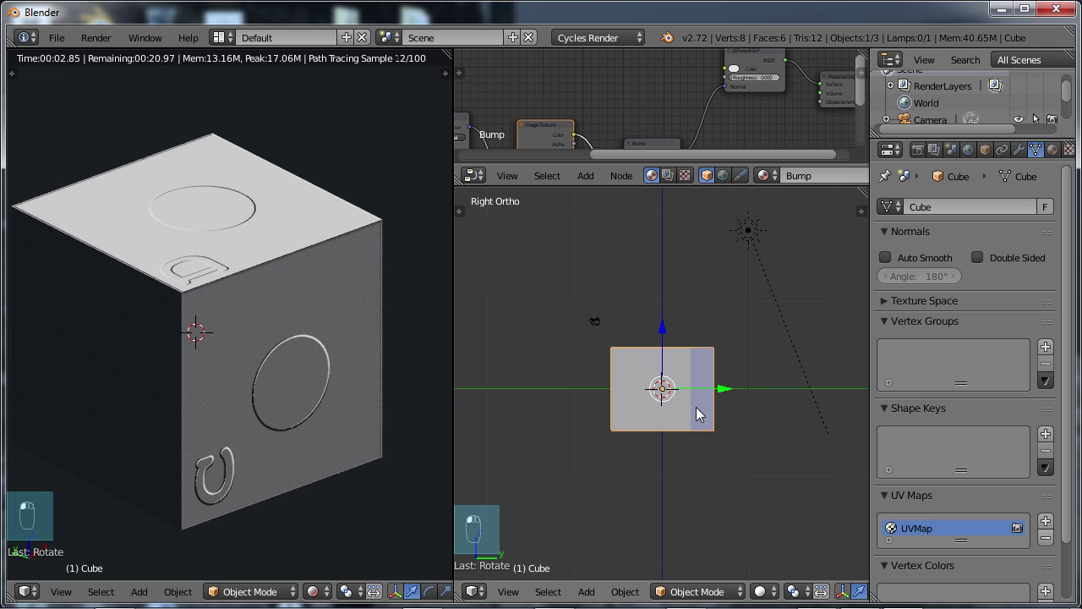
key("r")
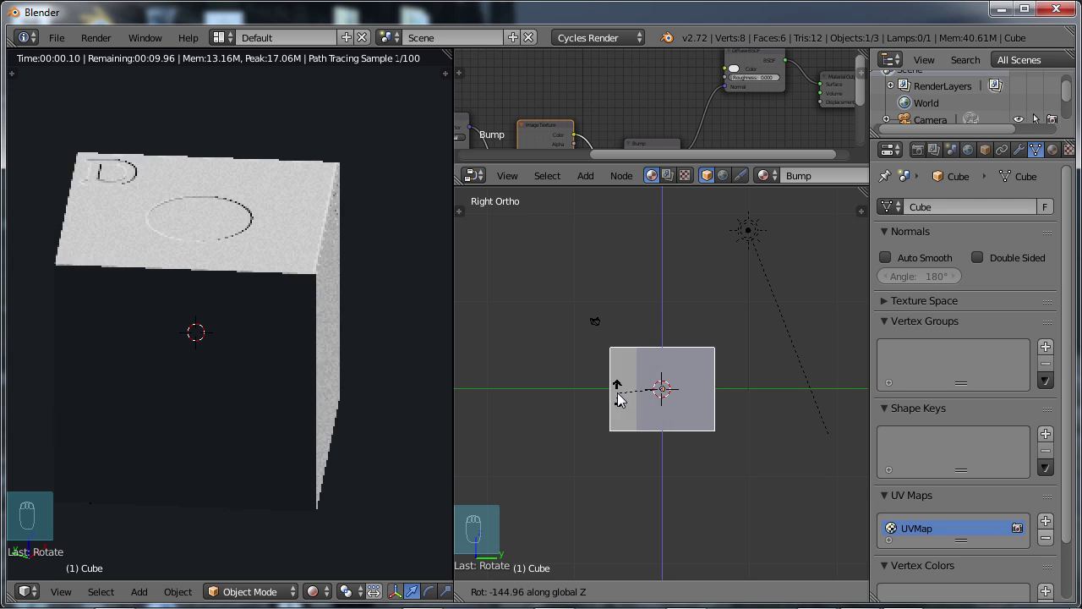
left_click(582, 363)
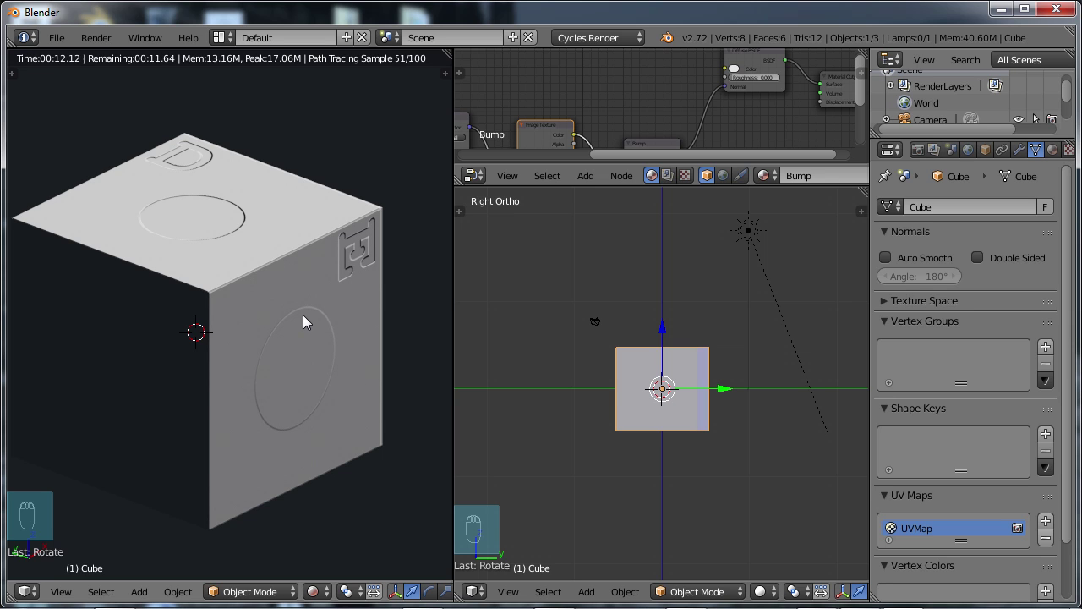
- Compare the E square of Bump_Texture.psd in Photoshop with the cube rendered in Blender, and undo the last change
left_click(423, 592)
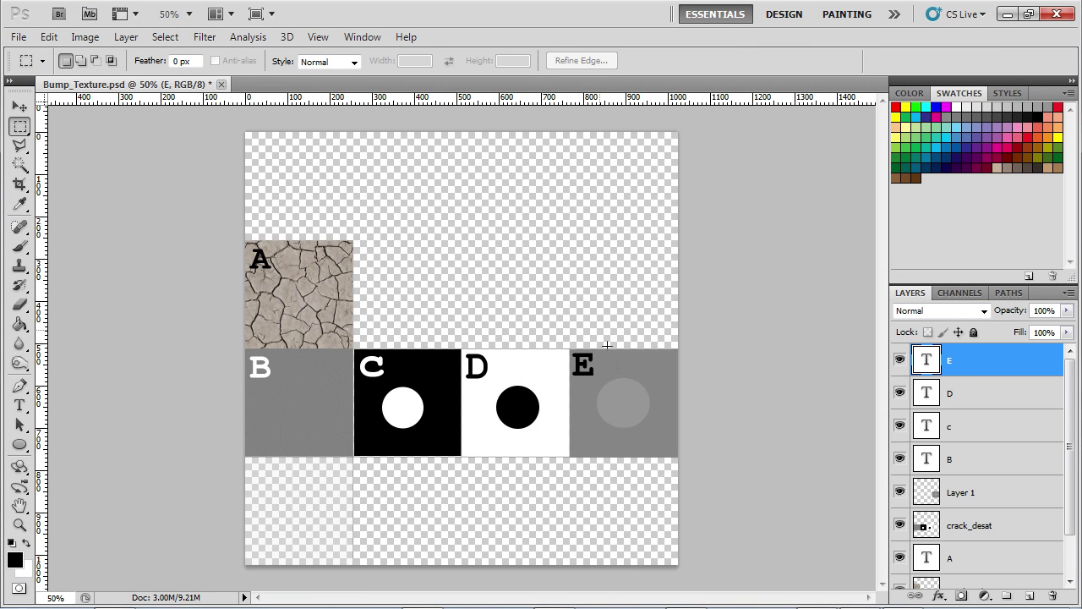
left_click(1006, 13)
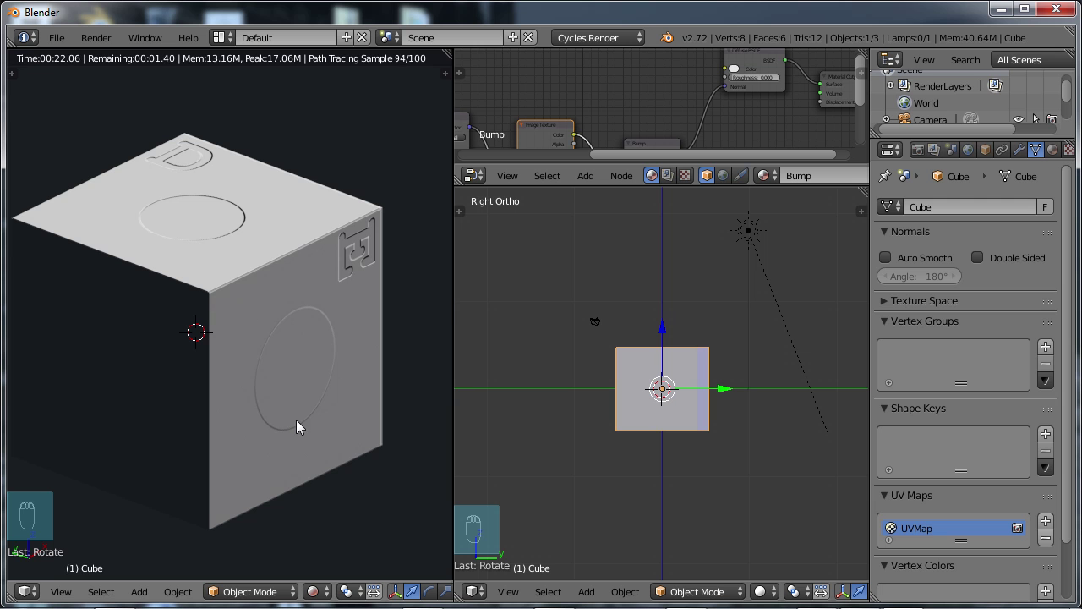
key("ctrl+z")
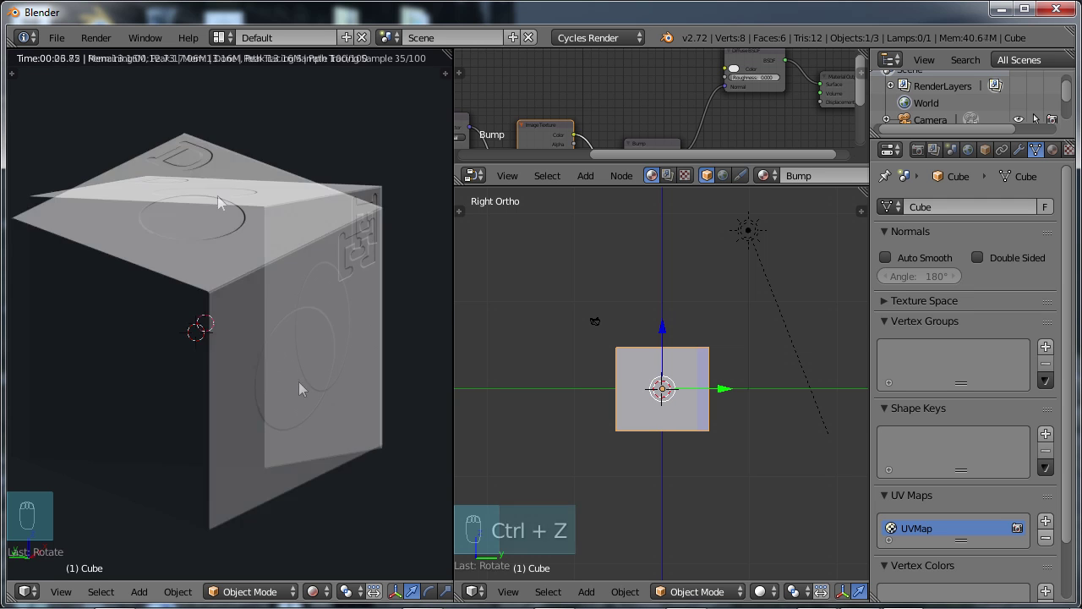
middle_click_drag(231, 222, 266, 316)
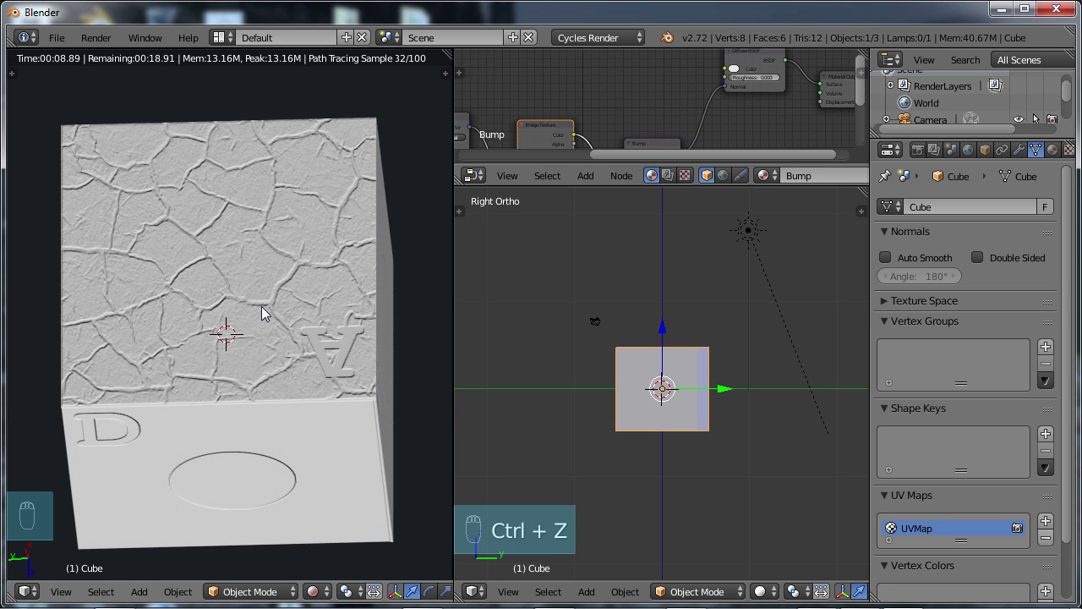
- Enlarge the node editor, duplicate the Texture Coordinate, Mapping and Image Texture nodes together, and place the copies above the originals
left_click_drag(704, 169, 705, 517)
middle_click_drag(718, 338, 838, 271)
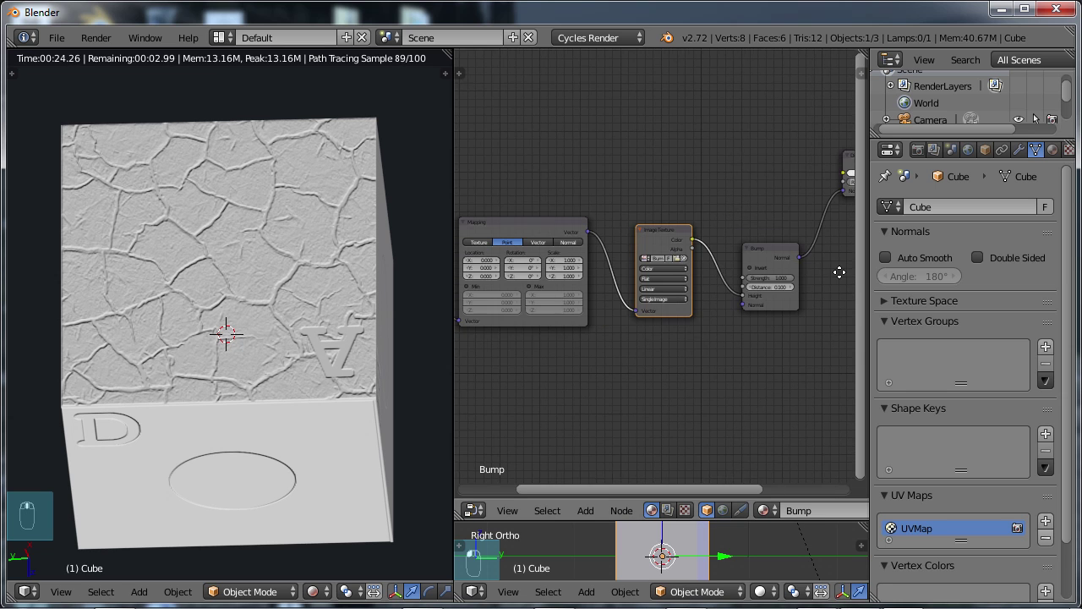
middle_click_drag(637, 336, 757, 368)
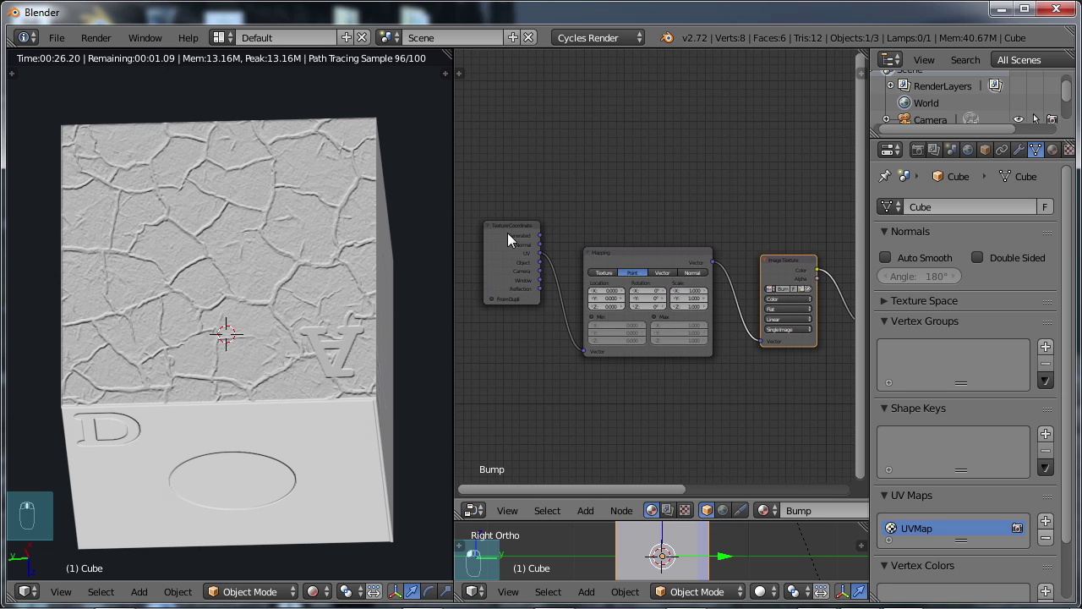
right_click(507, 239)
right_click_drag(640, 256, 697, 264, "shift")
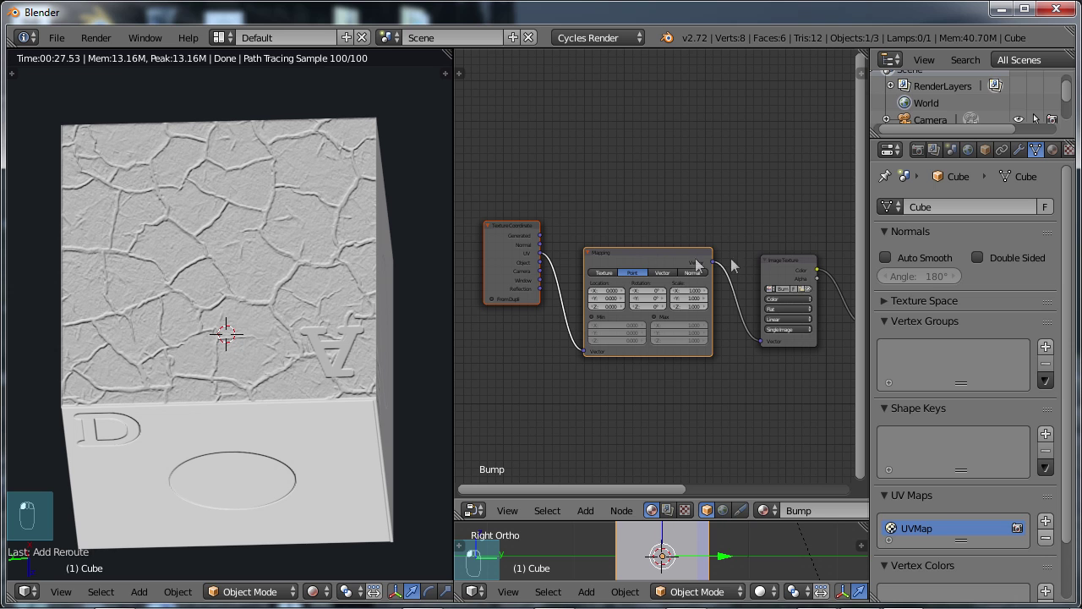
right_click(771, 268, "shift")
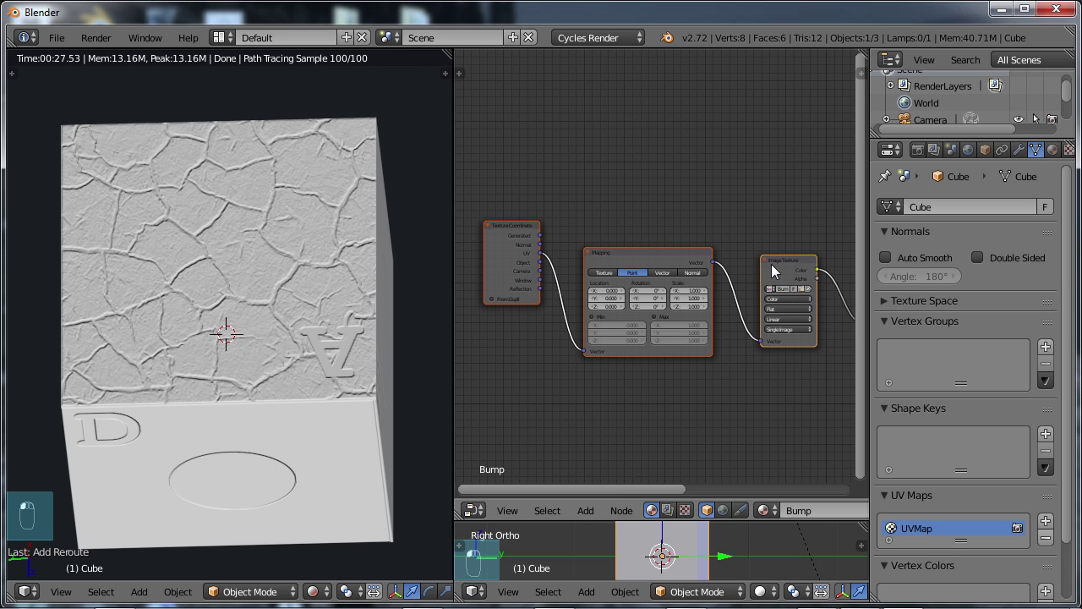
key("shift+d")
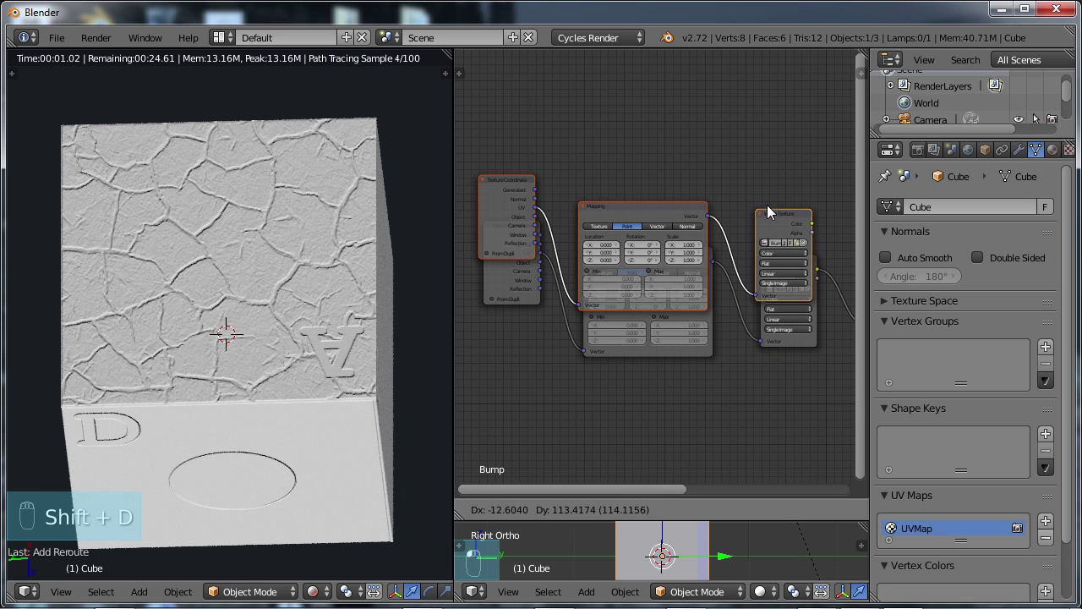
left_click(764, 102)
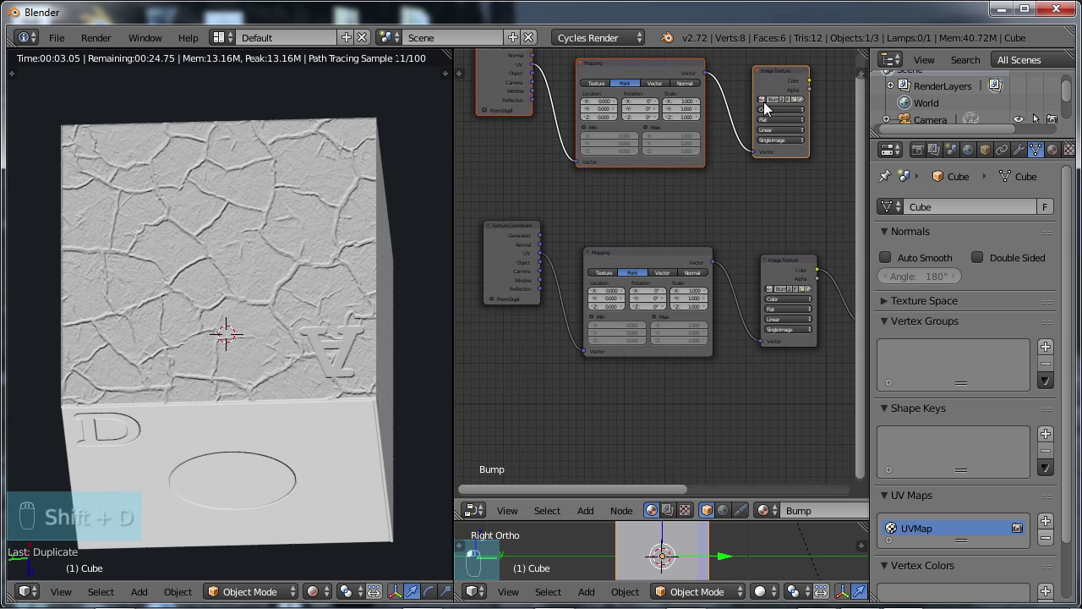
- Link the Color output of the duplicated Image Texture node to the Color input of the Diffuse BSDF node
middle_click_drag(753, 254, 611, 244)
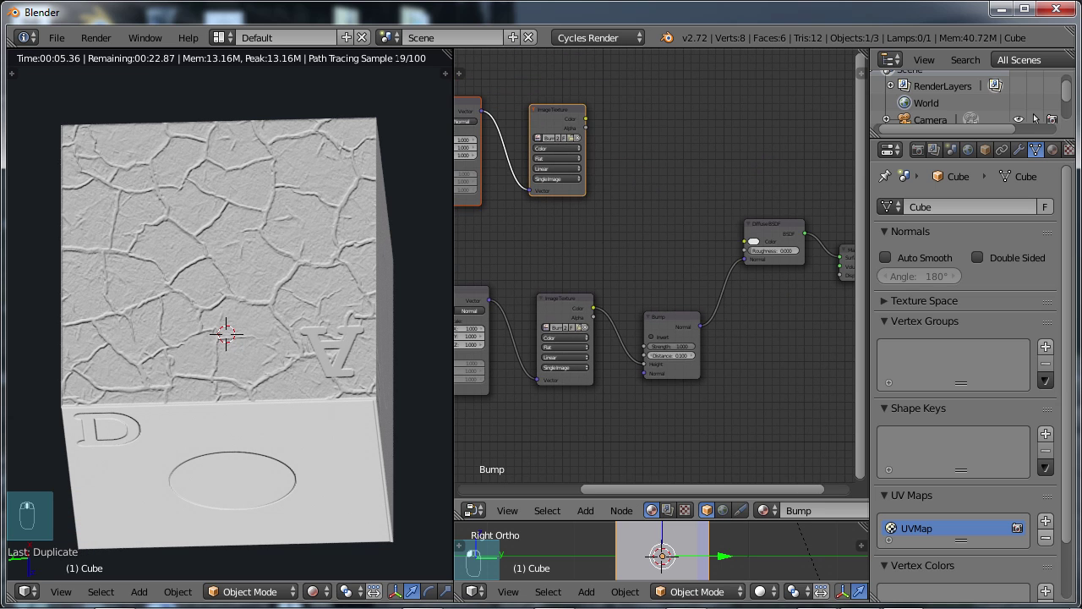
left_click_drag(585, 118, 594, 121)
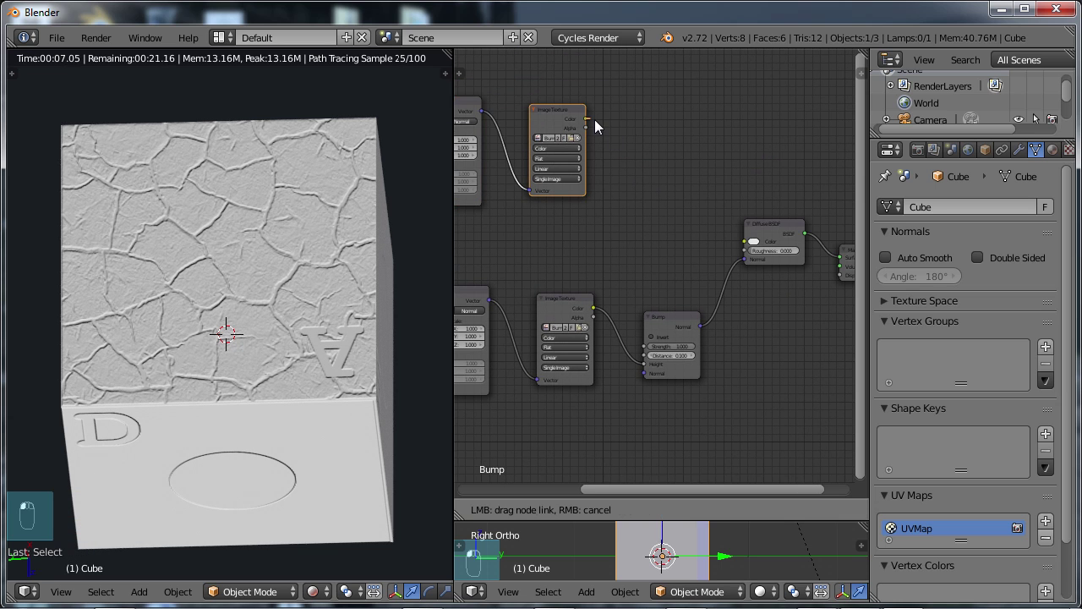
left_click_drag(659, 149, 741, 243)
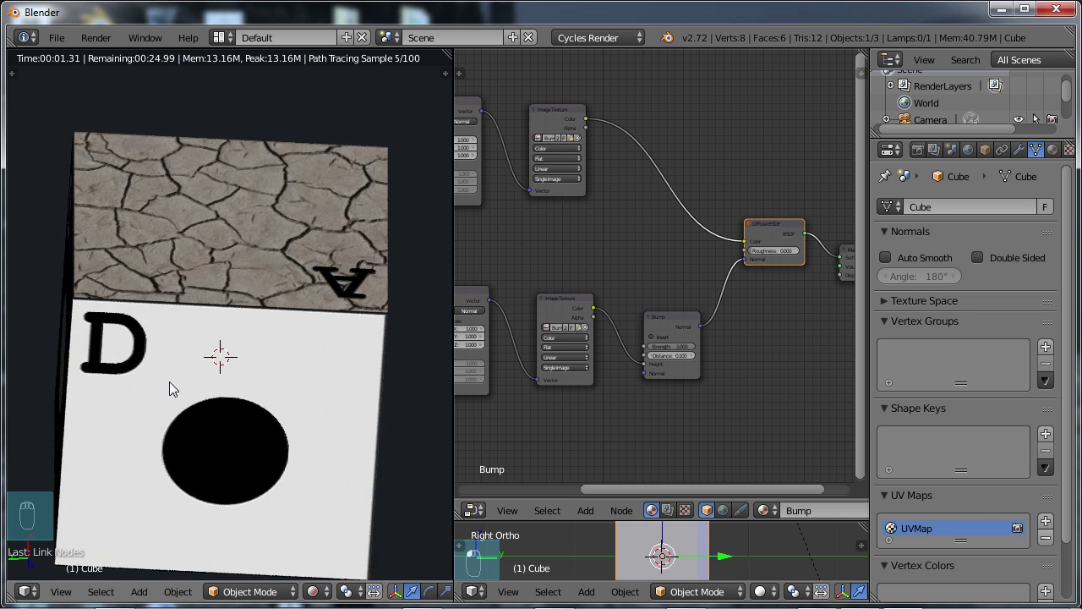
- Examine the combined color and bump texture on faces A, D and E from several angles around the cube
middle_click_drag(169, 381, 361, 369)
middle_click_drag(159, 431, 244, 435)
mouse_move(270, 386)
middle_mouse_down()
mouse_move(234, 420)
mouse_move(289, 376)
middle_mouse_up()
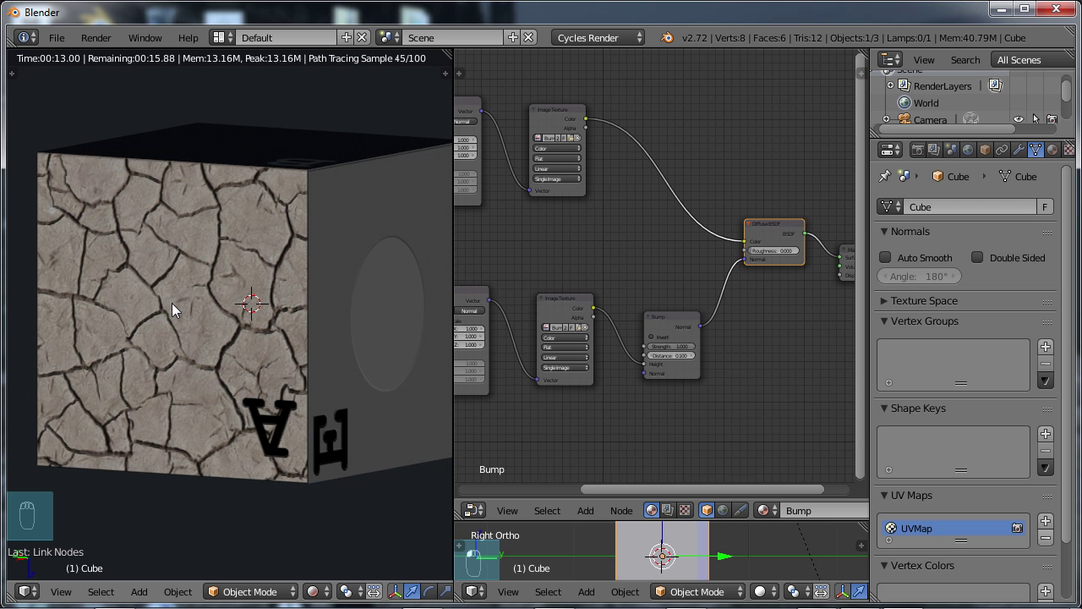
middle_click_drag(196, 280, 131, 487)
middle_click_drag(279, 400, 270, 300)
- Try a Strength of 0 on the Bump node, and undo the change
left_click(665, 316)
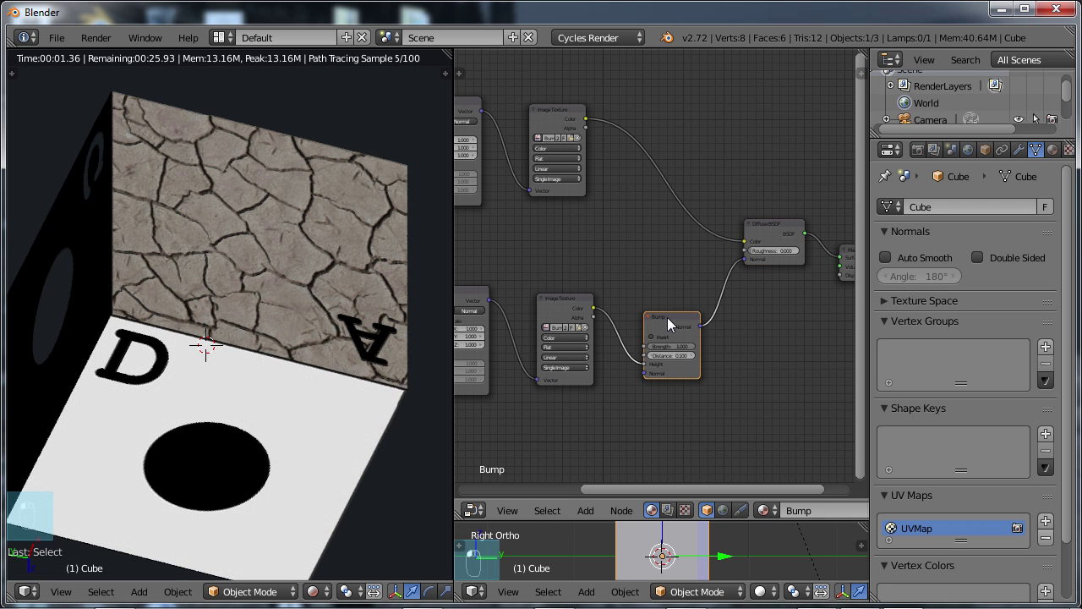
scroll(679, 351, "up", 2)
middle_click_drag(679, 350, 678, 268)
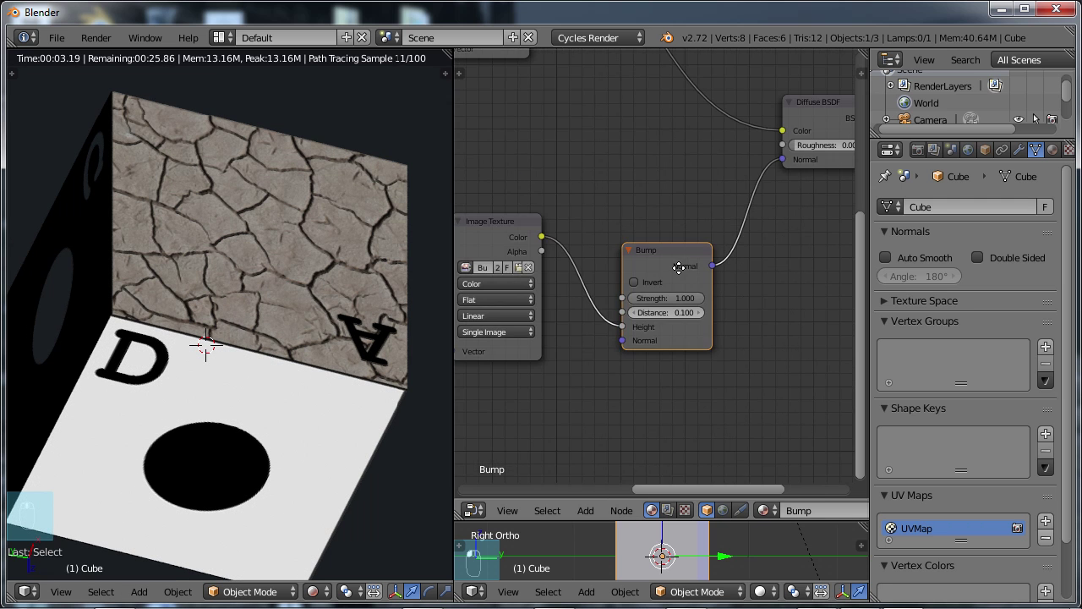
scroll(680, 313, "up", 1)
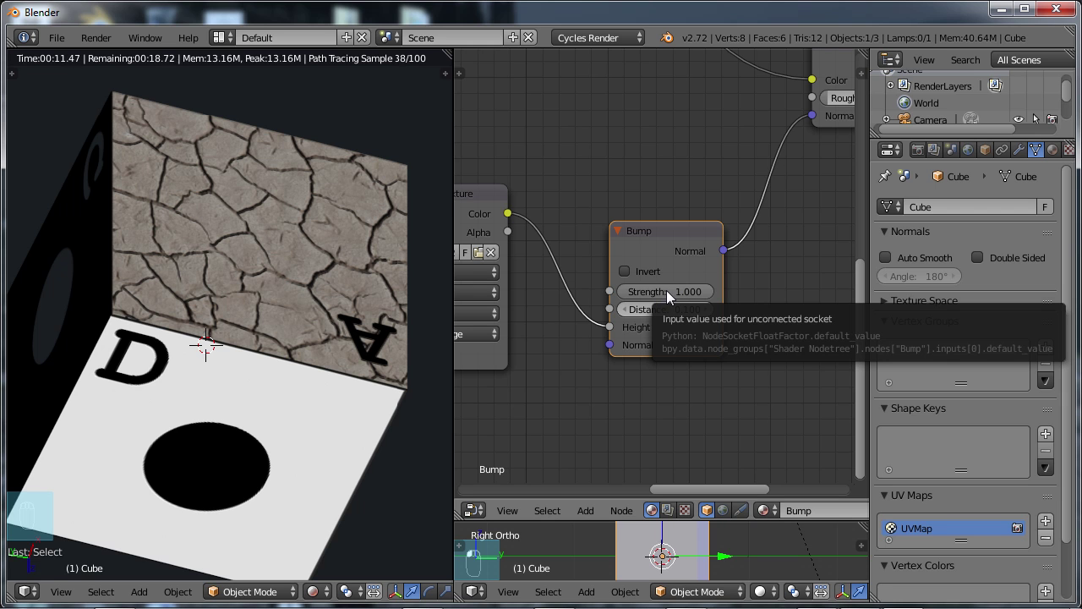
left_click_drag(703, 291, 613, 292)
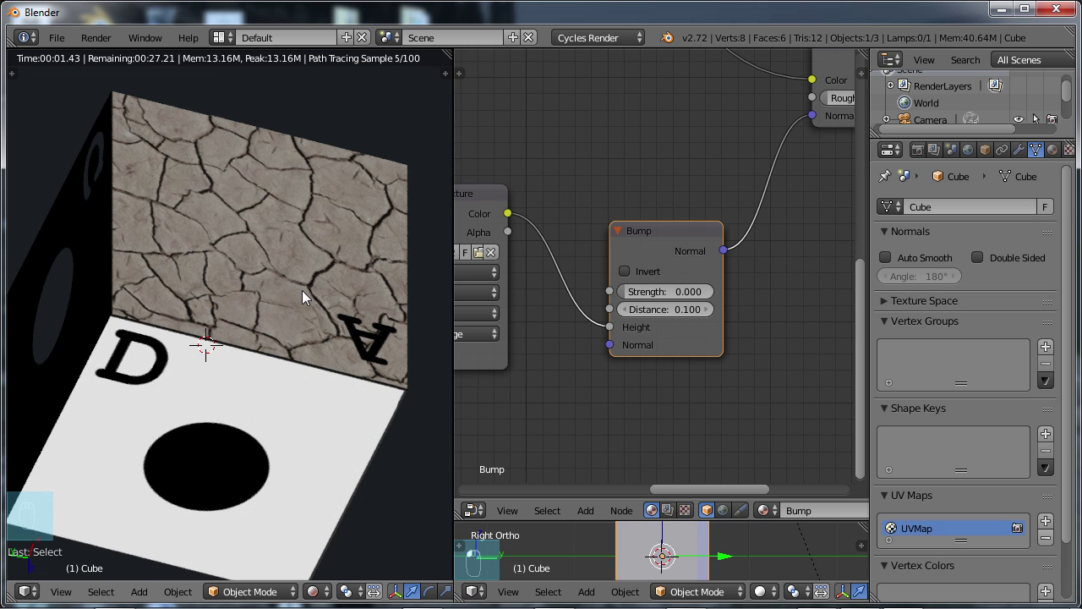
key("ctrl+z")
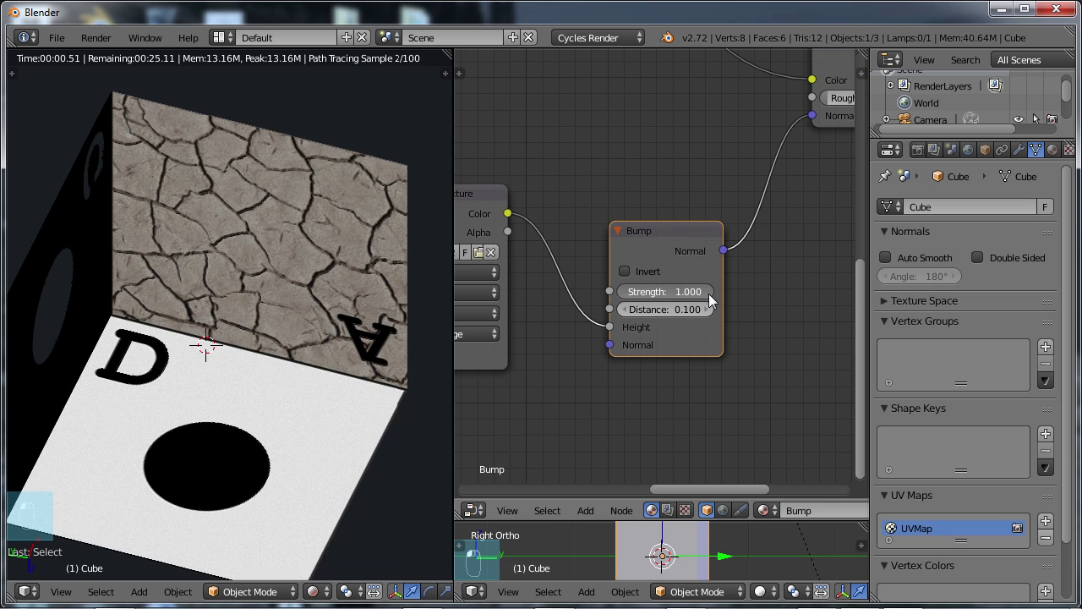
- Try Strength values of 10 and 3 on the Bump node to compare how deep the cracks look
left_click(674, 291)
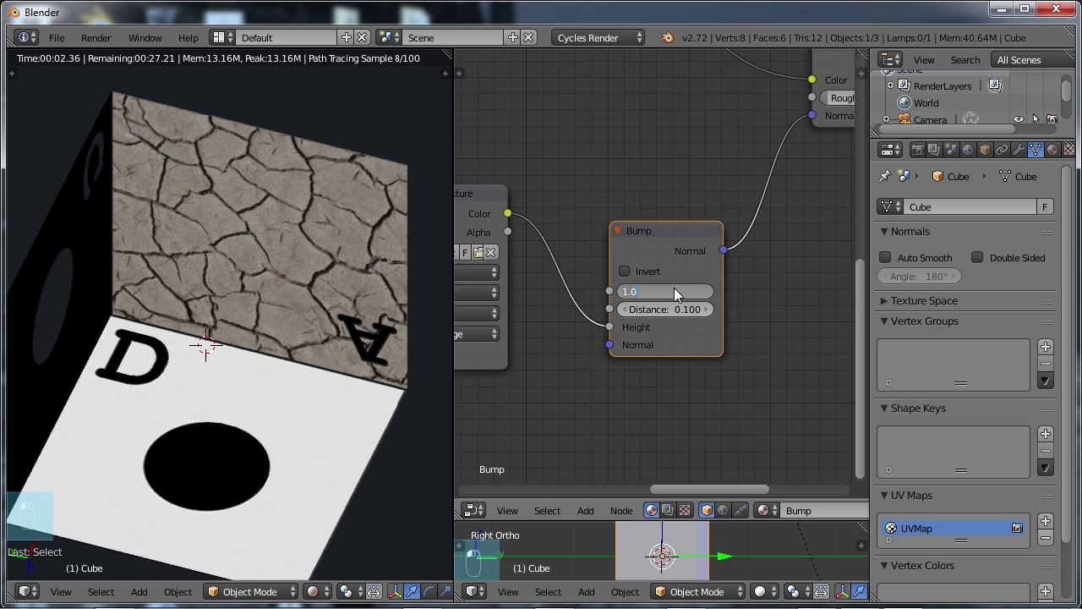
type("1")
key("Return")
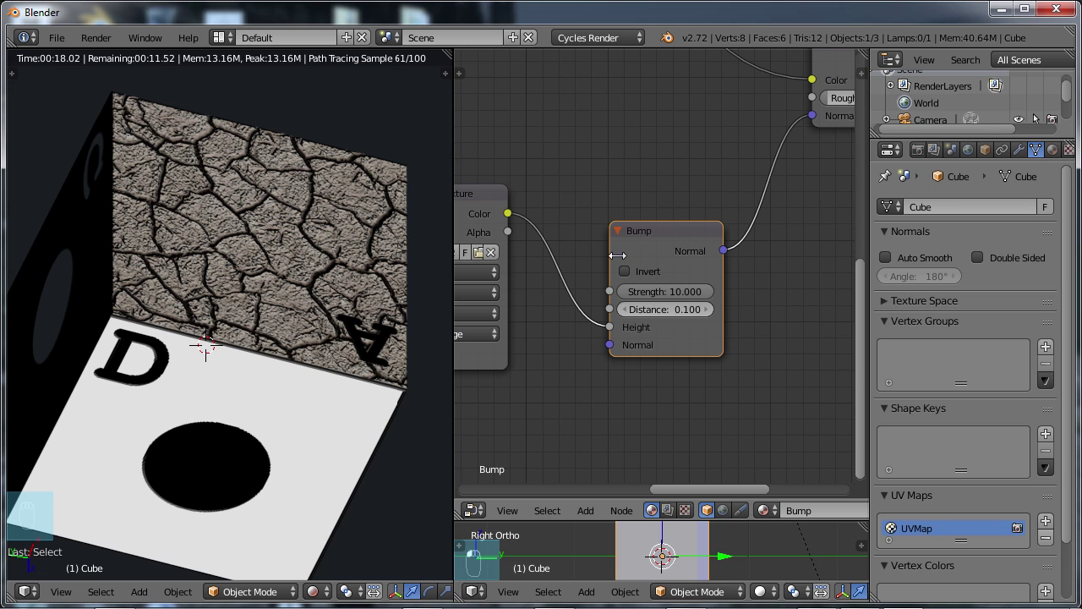
left_click(663, 292)
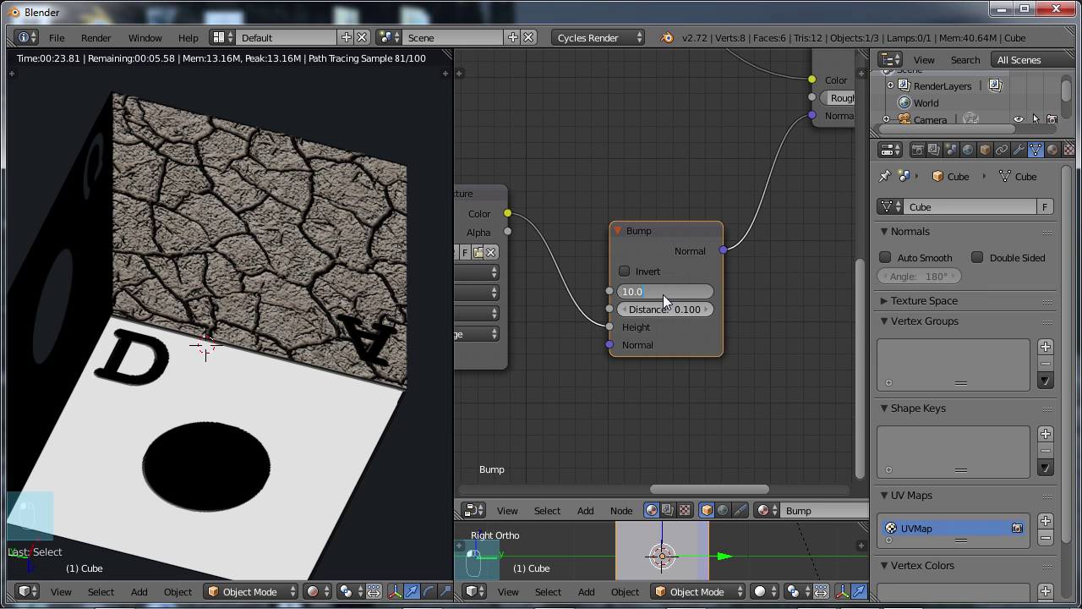
type("3")
key("Return")
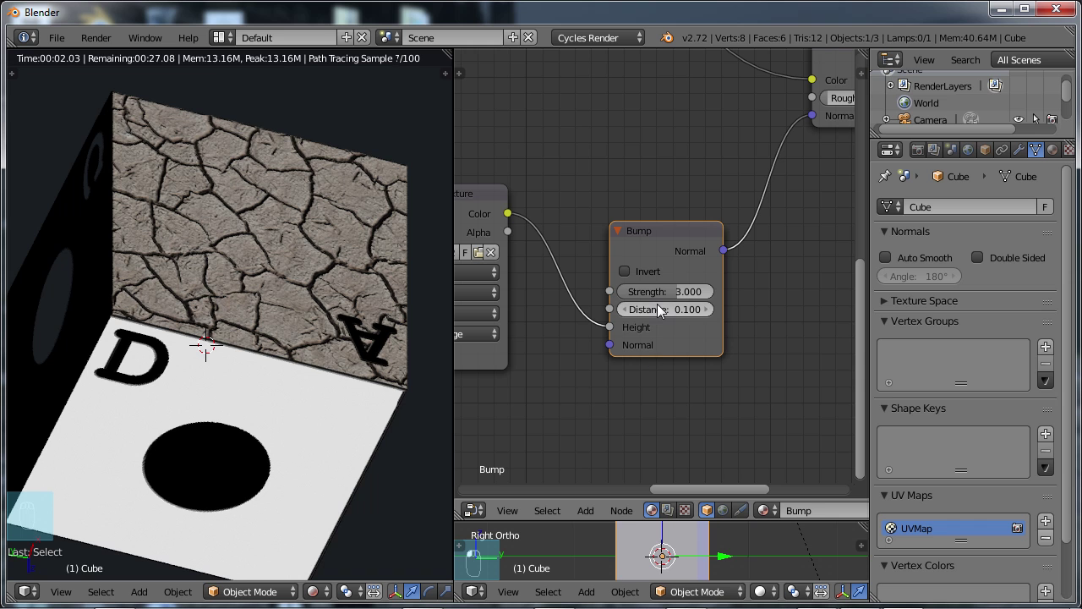
- Try a Distance of 7.2 on the Bump node, and reduce its Strength to 0
left_click(658, 309)
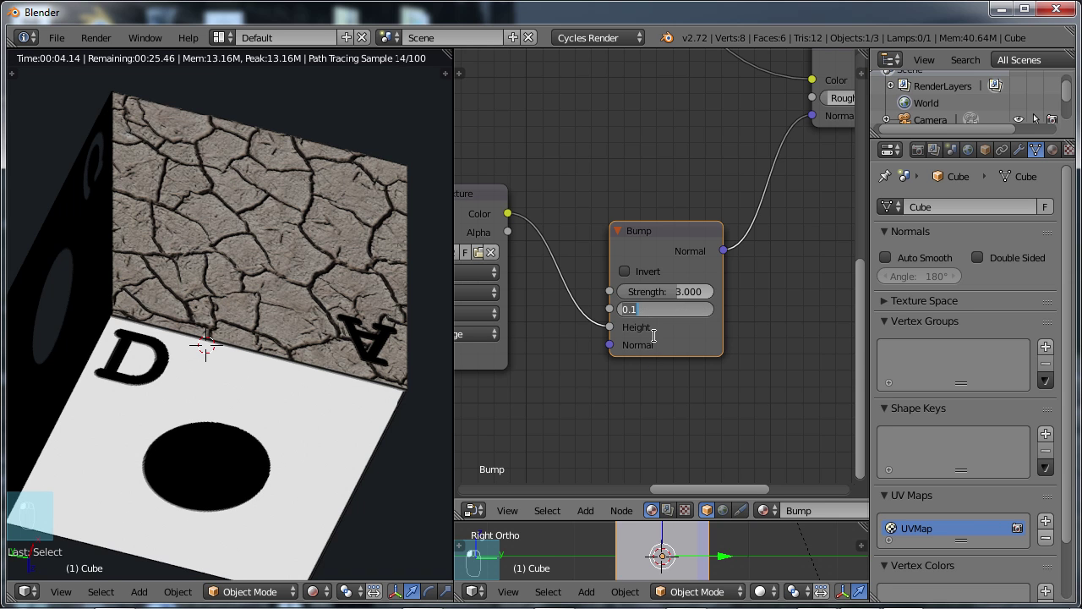
key("Return")
left_click_drag(668, 309, 639, 311)
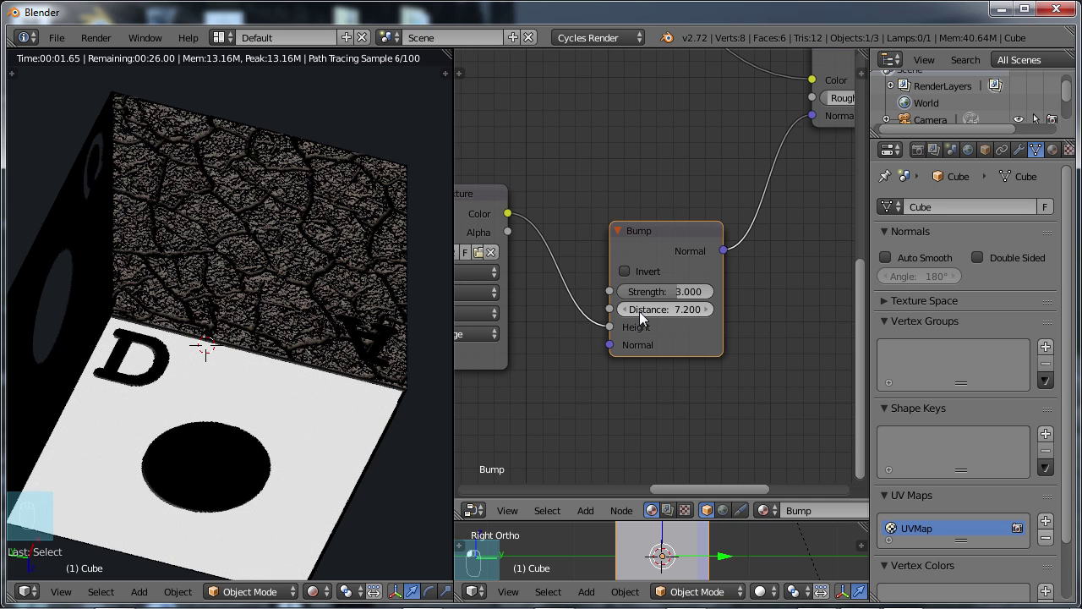
left_click_drag(676, 291, 586, 316)
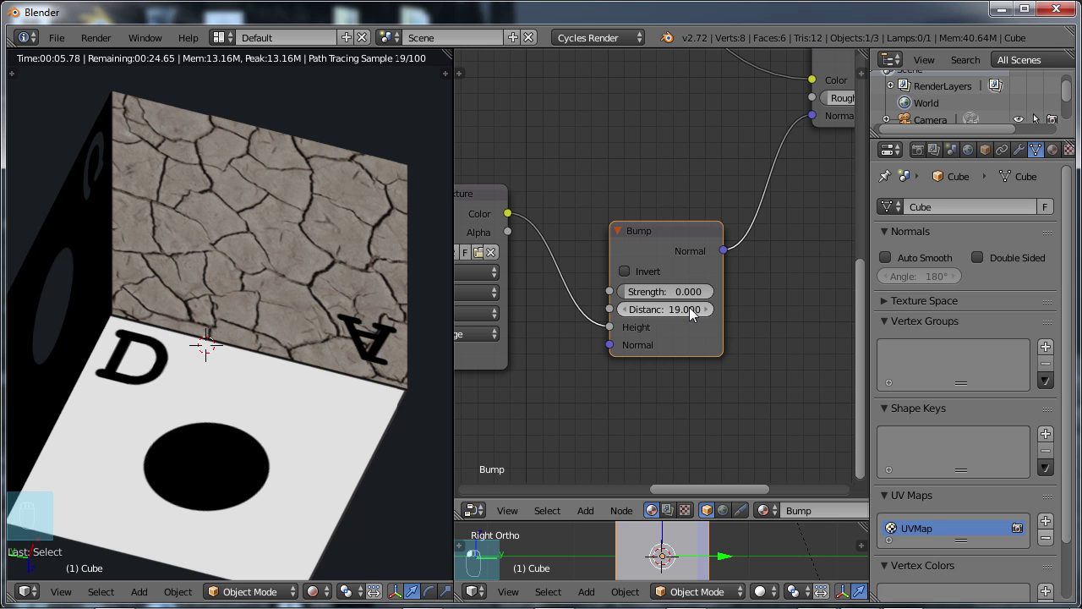
- Set the Bump node's Strength to 0.2 and its Distance to 14.7
left_click_drag(689, 307, 499, 315)
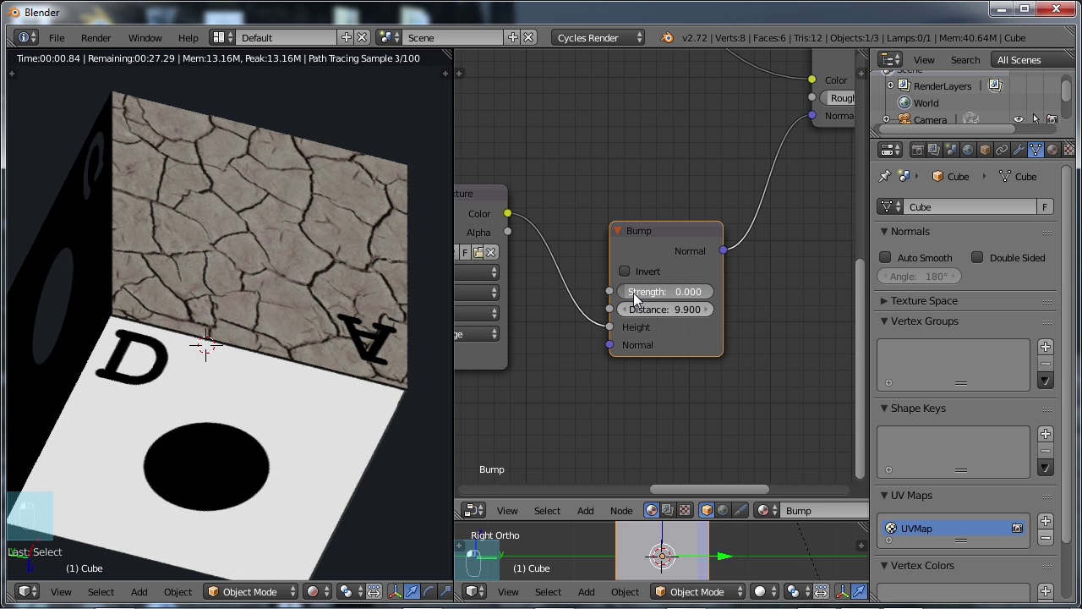
left_click_drag(633, 293, 653, 292)
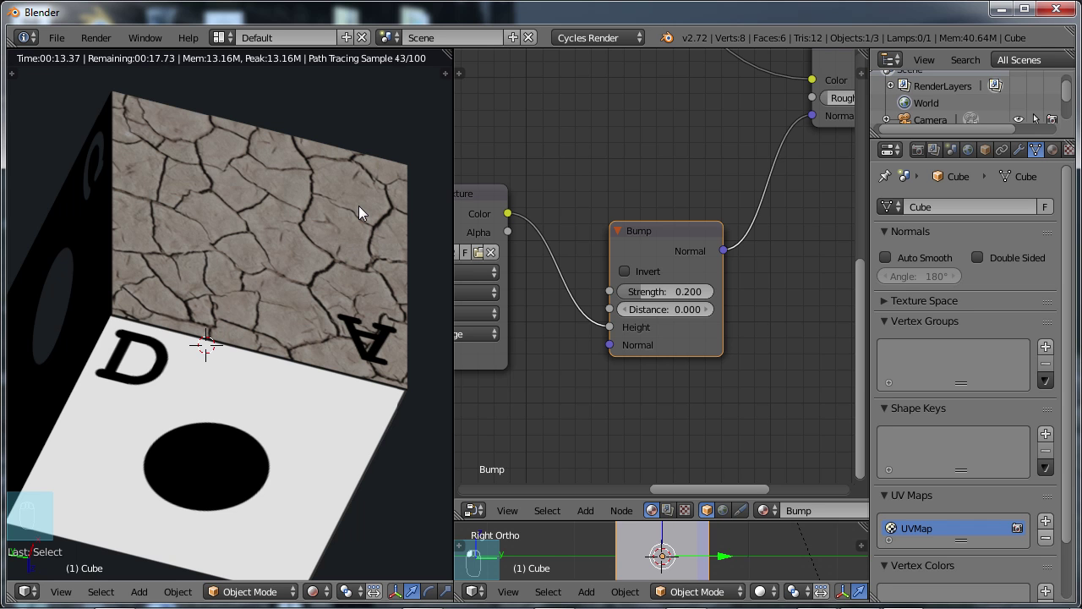
left_click_drag(668, 309, 765, 311)
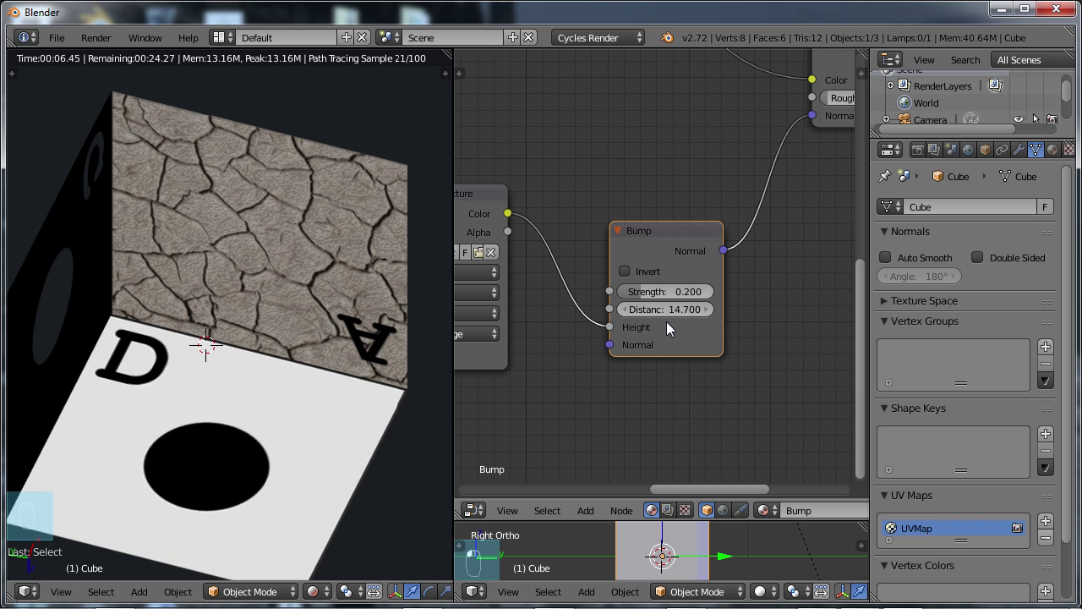
- Set the Bump node's Strength to 1 and its Distance to 0.1, and check the cracked face on the cube
left_click_drag(677, 292, 694, 295)
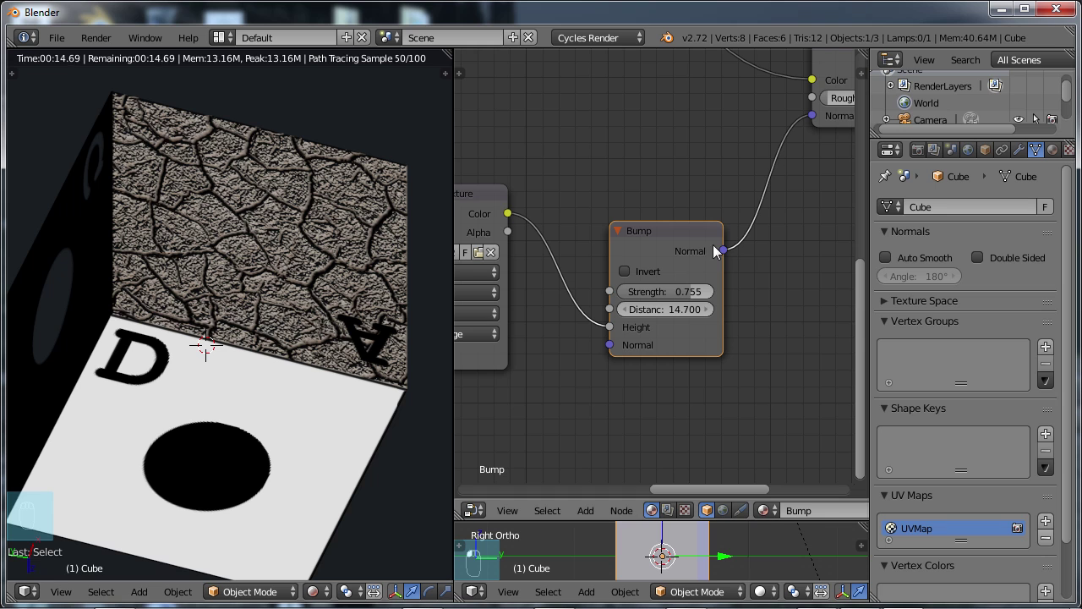
left_click(678, 291)
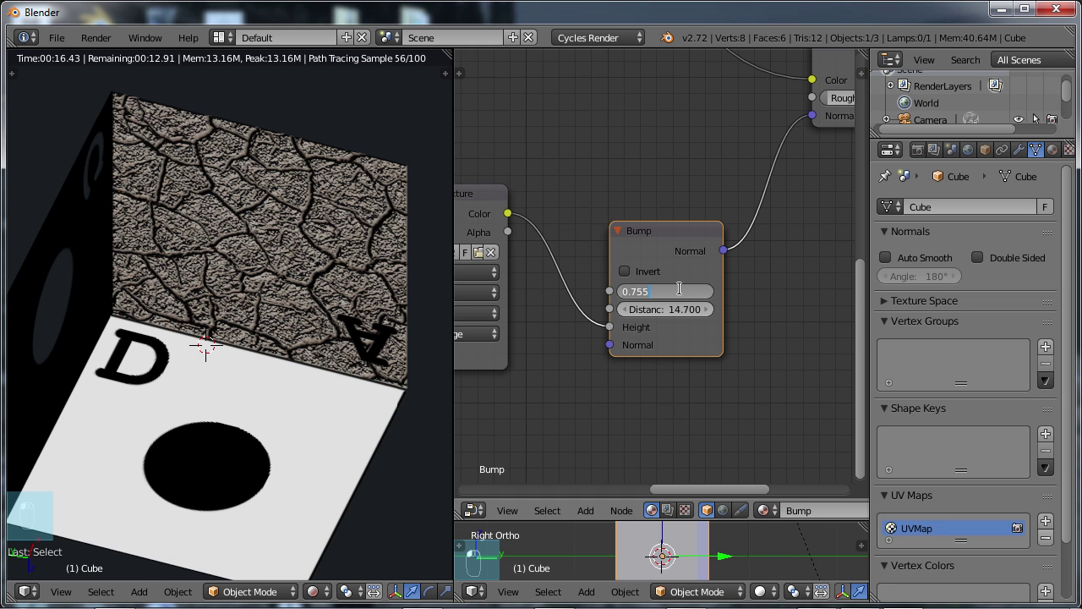
type("1")
key("Return")
left_click(672, 309)
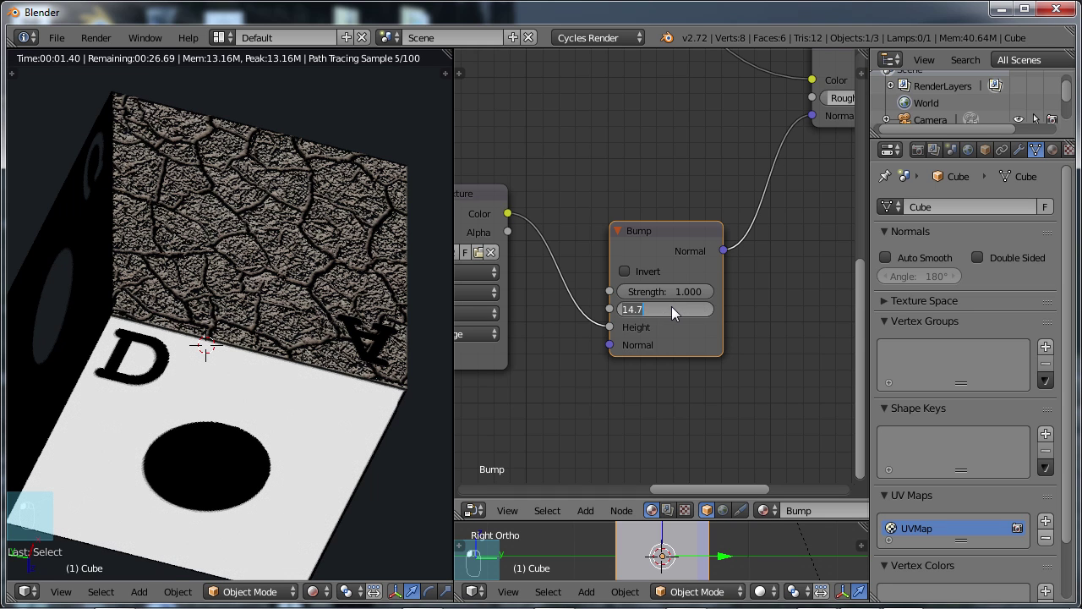
key("BackSpace")
type("0.1")
key("Return")
middle_click_drag(270, 322, 332, 306)
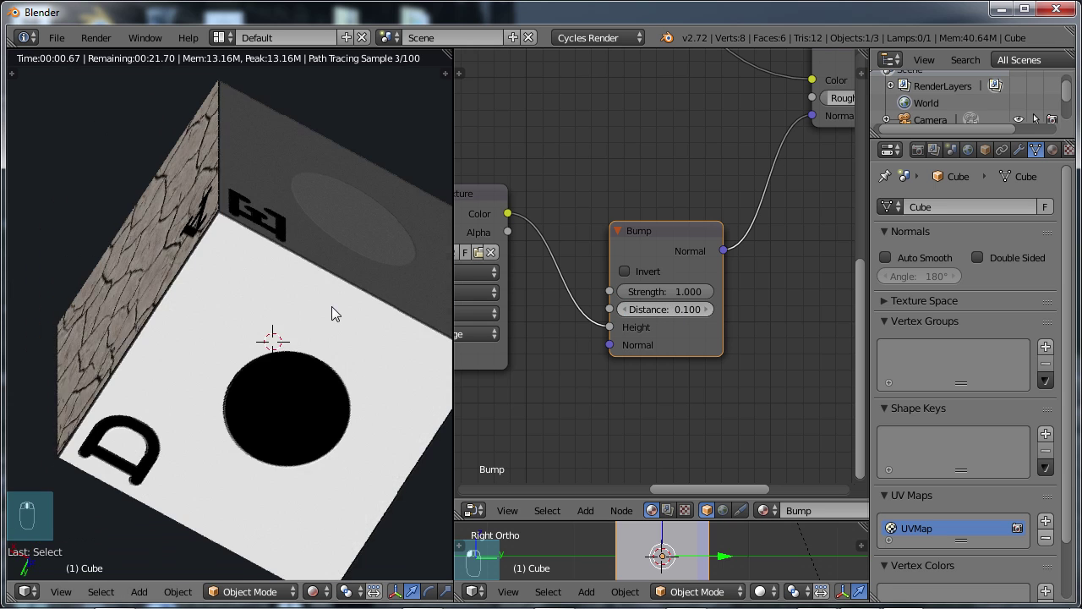
- Examine the node chain from the mapping nodes through Bump to the Material Output, and the cube's rendered faces
scroll(681, 341, "down", 2)
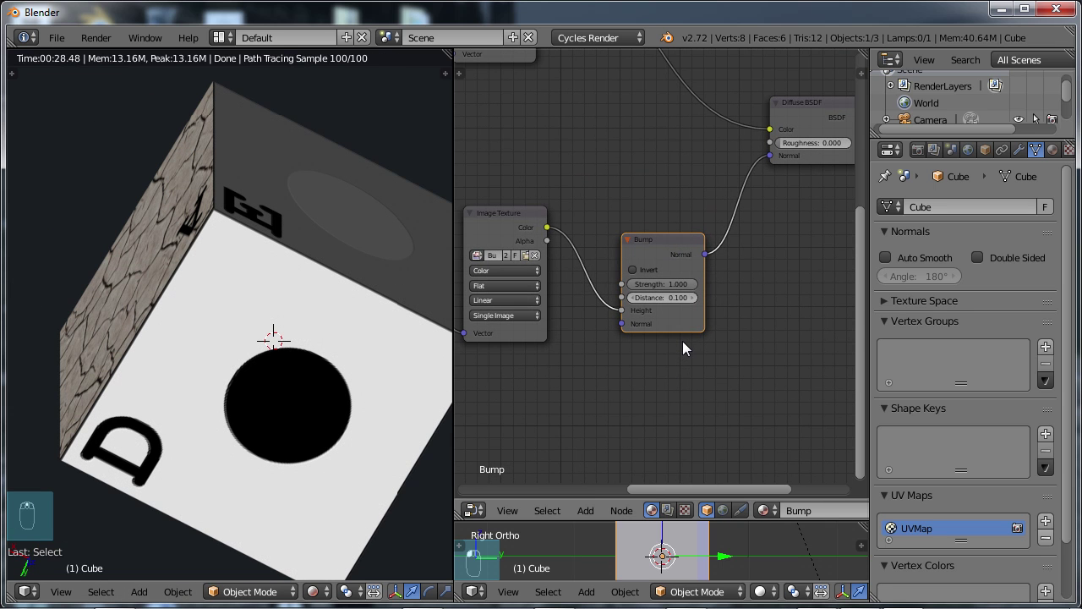
scroll(680, 325, "down", 2)
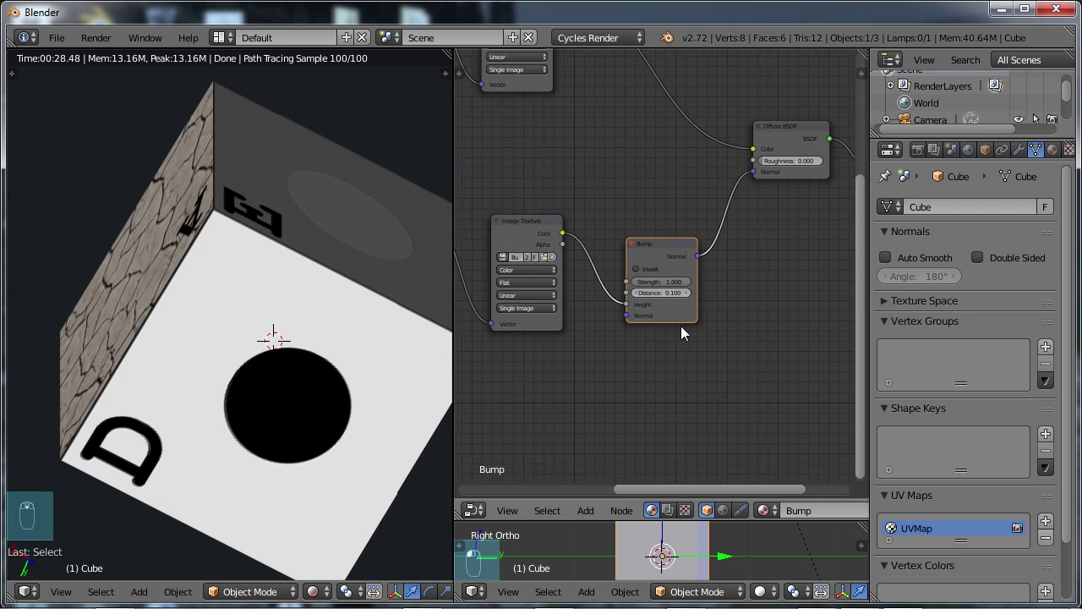
middle_click_drag(725, 291, 665, 308)
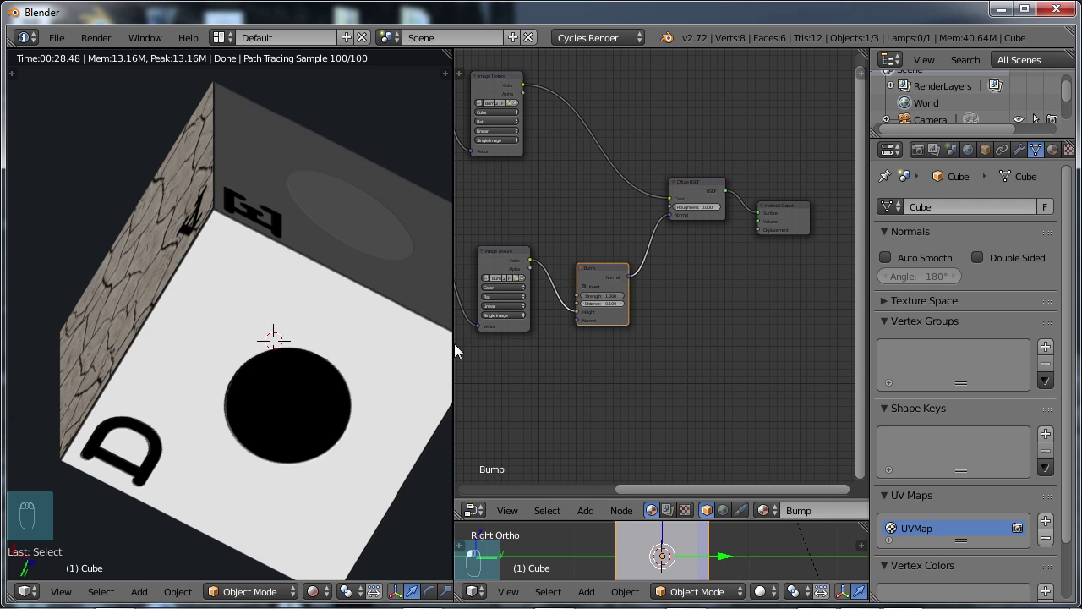
left_click_drag(454, 343, 194, 345)
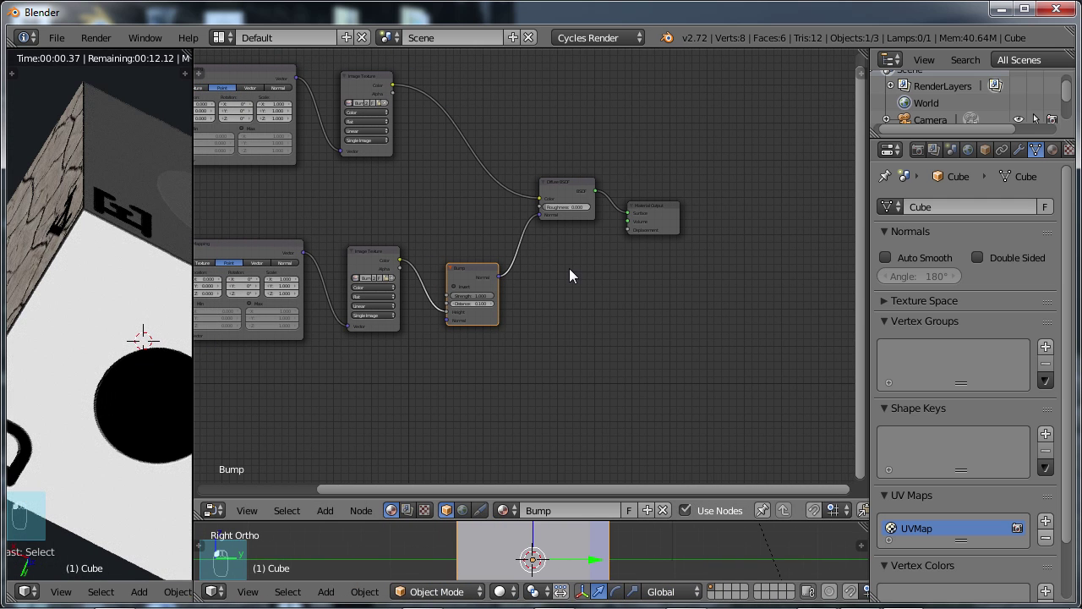
scroll(608, 259, "down", 1)
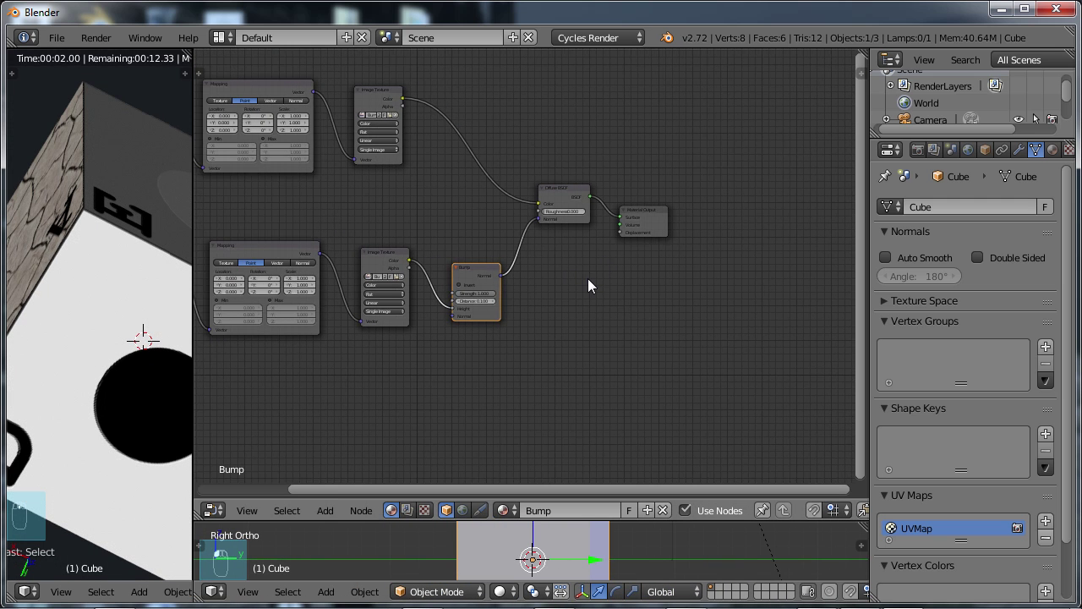
middle_click_drag(587, 310, 690, 313)
scroll(650, 344, "up", 2)
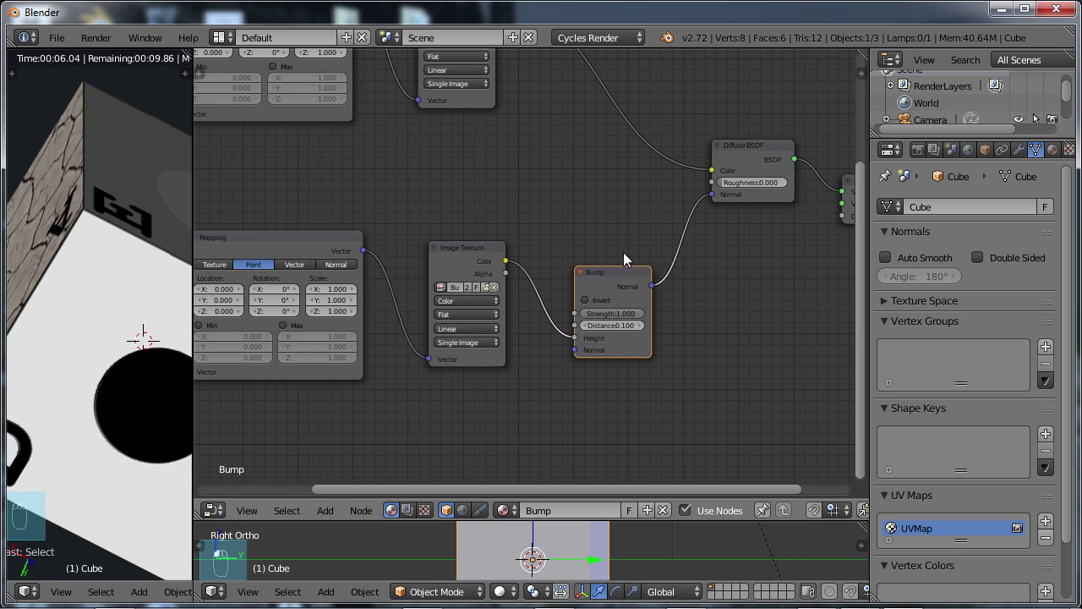
middle_click_drag(745, 283, 608, 281)
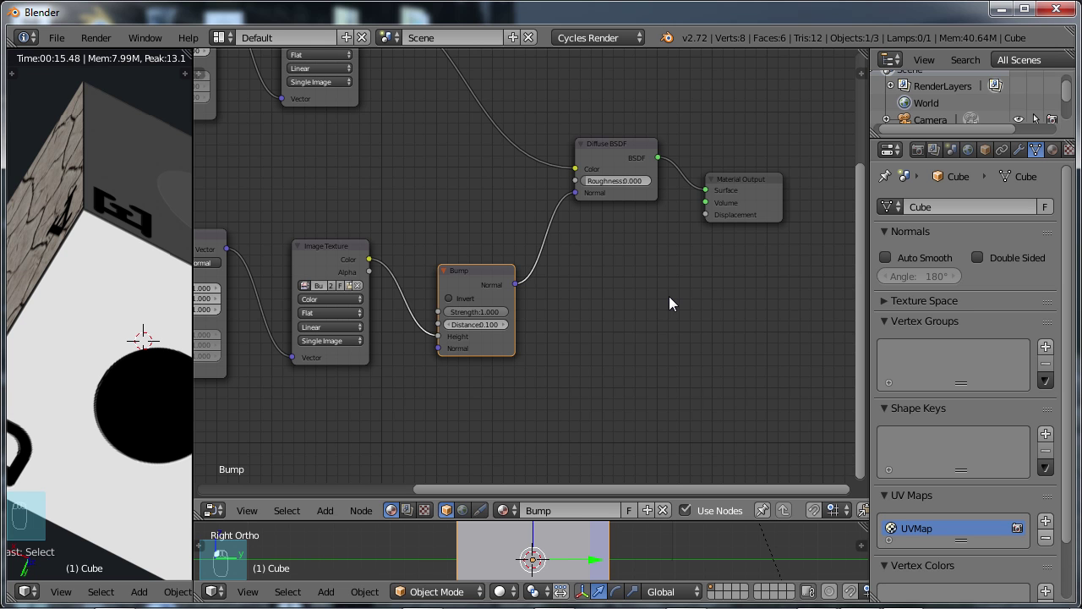
left_click_drag(193, 184, 392, 183)
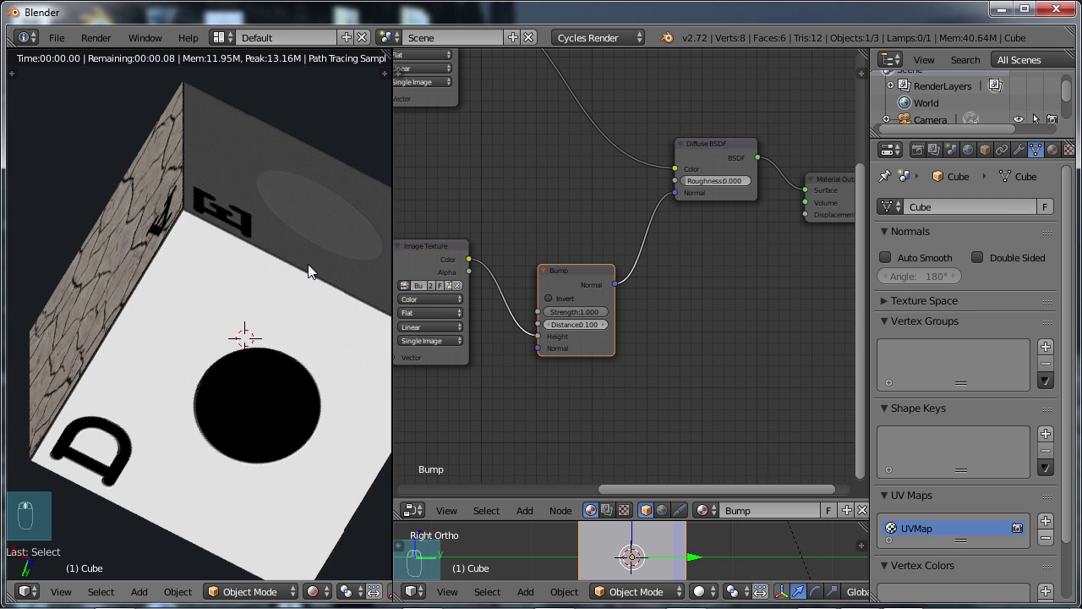
middle_click_drag(358, 265, 139, 256)
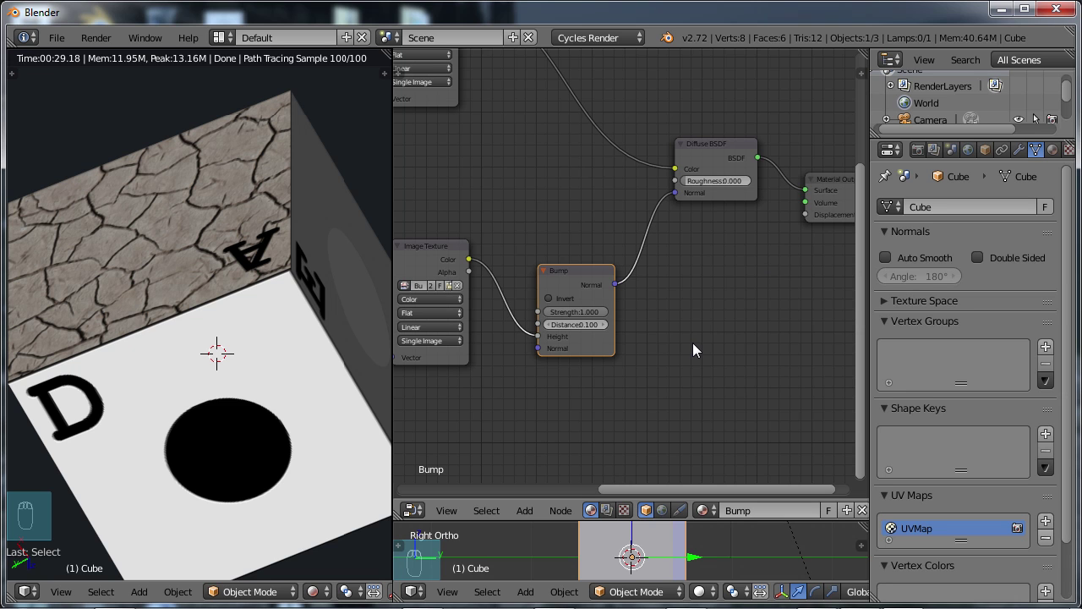
- Duplicate the bump branch's Texture Coordinate, Mapping and Image Texture nodes and place the copies below the originals
scroll(692, 342, "down", 2)
mouse_move(693, 343)
middle_mouse_down()
mouse_move(691, 353)
mouse_move(672, 342)
middle_mouse_up()
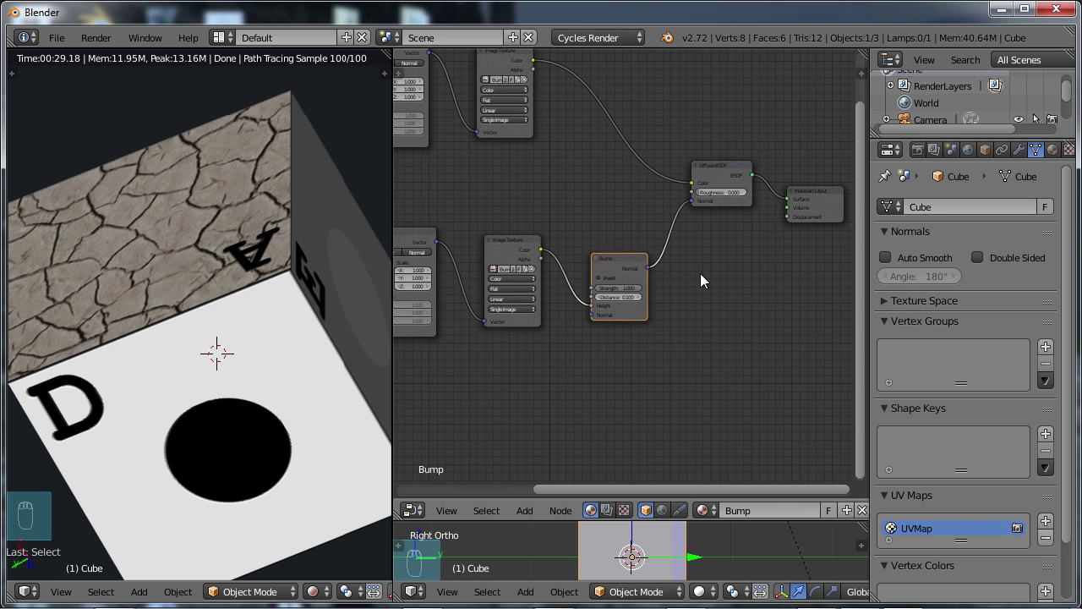
middle_click_drag(686, 298, 854, 276)
scroll(854, 275, "down", 1)
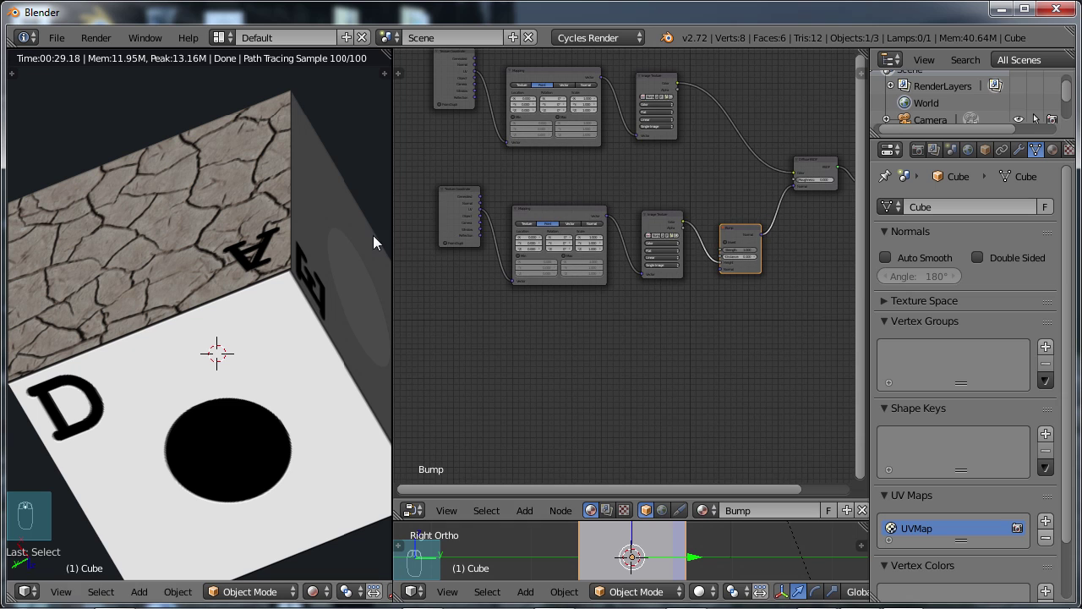
left_click(457, 212)
left_click(558, 213, "shift")
left_click(662, 227, "shift")
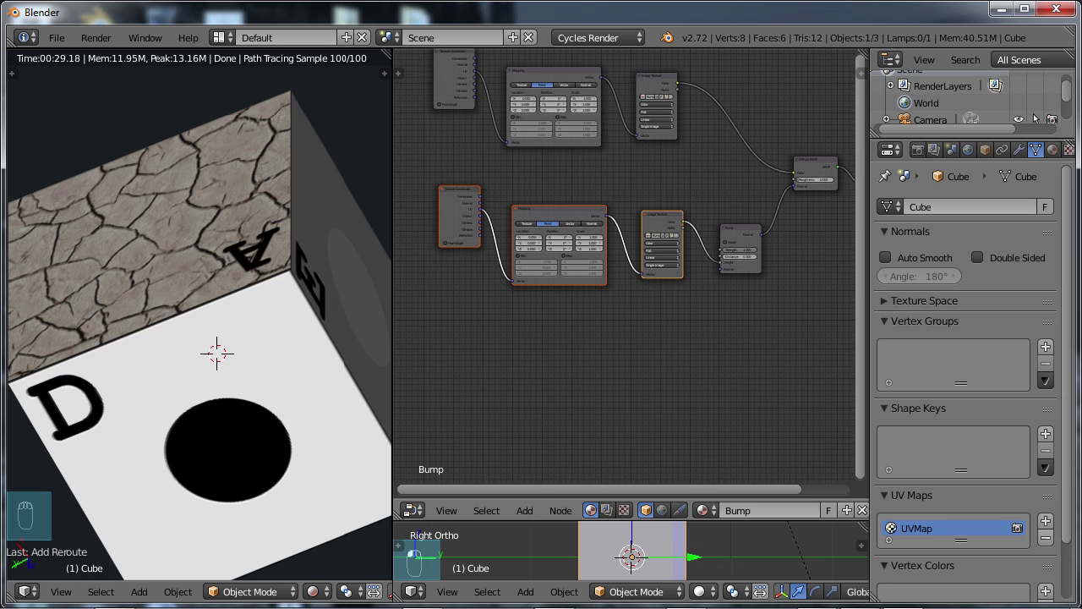
key("shift+d")
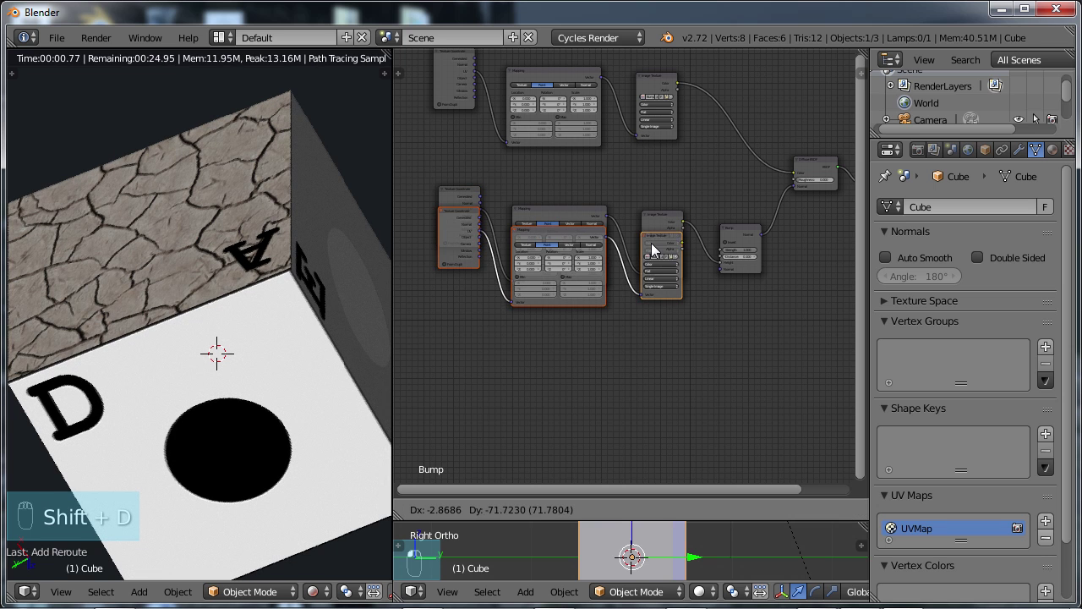
left_click(664, 373)
middle_click_drag(697, 356, 655, 390)
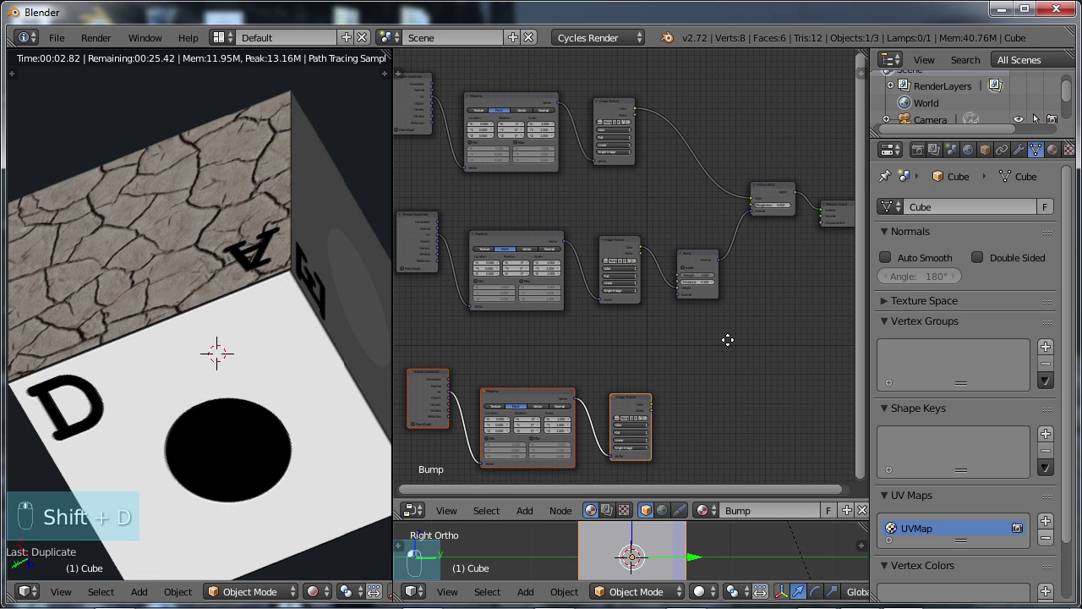
- Mute the Bump node and the Image Texture, Mapping and Texture Coordinate nodes that feed it
left_click(699, 267)
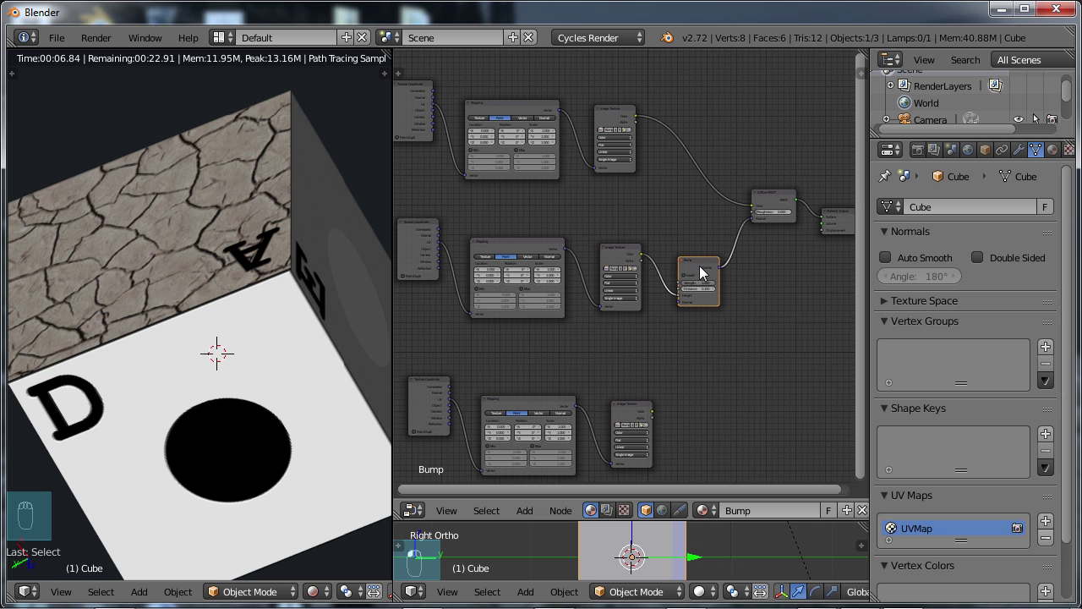
key("m")
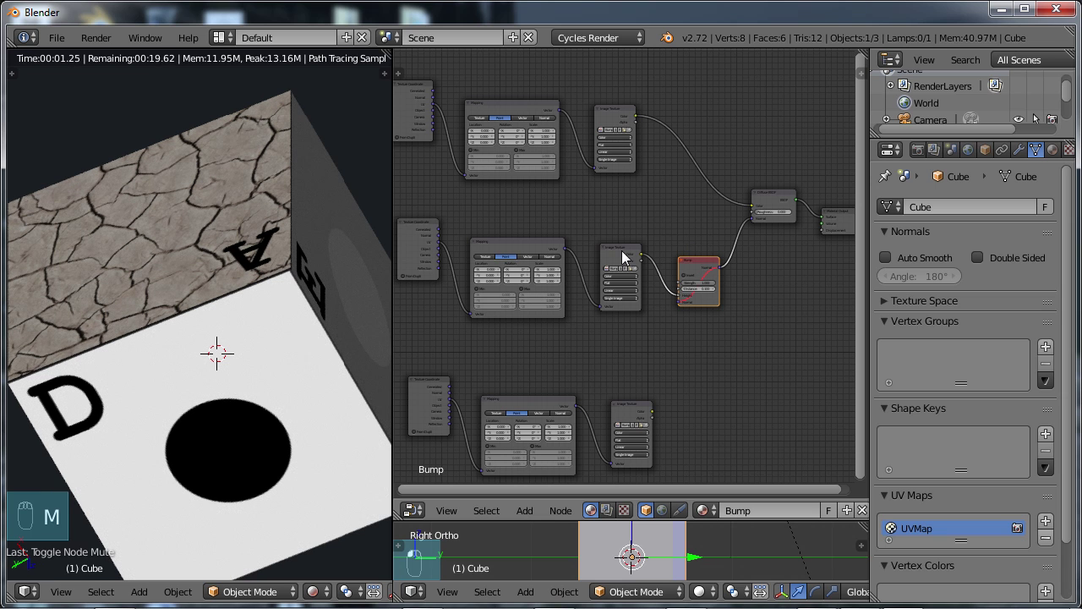
left_click(611, 257)
key("m")
left_click(527, 244)
key("m")
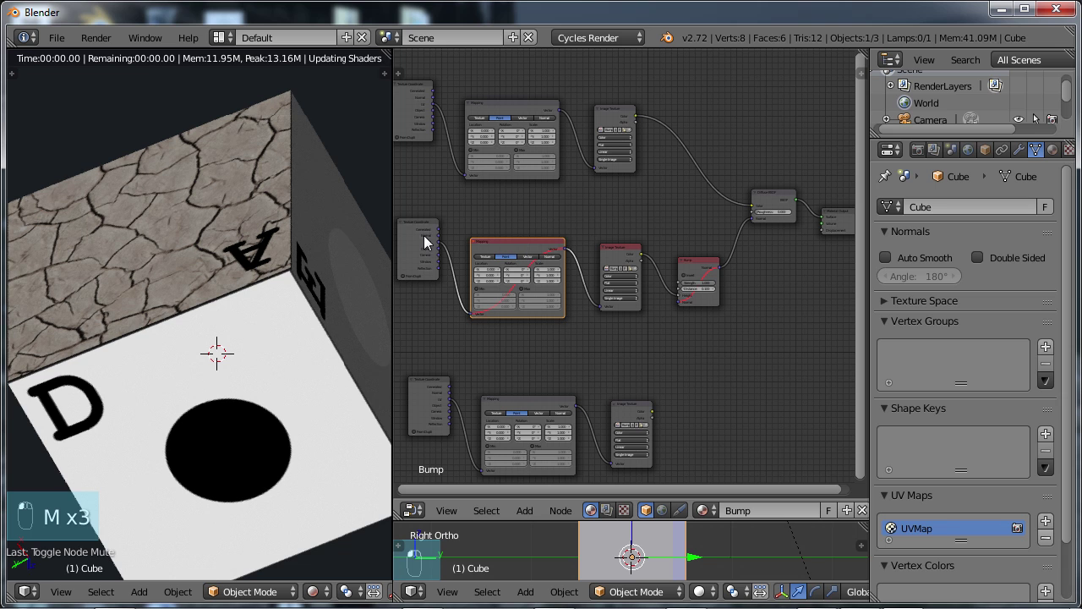
left_click(424, 235)
key("m")
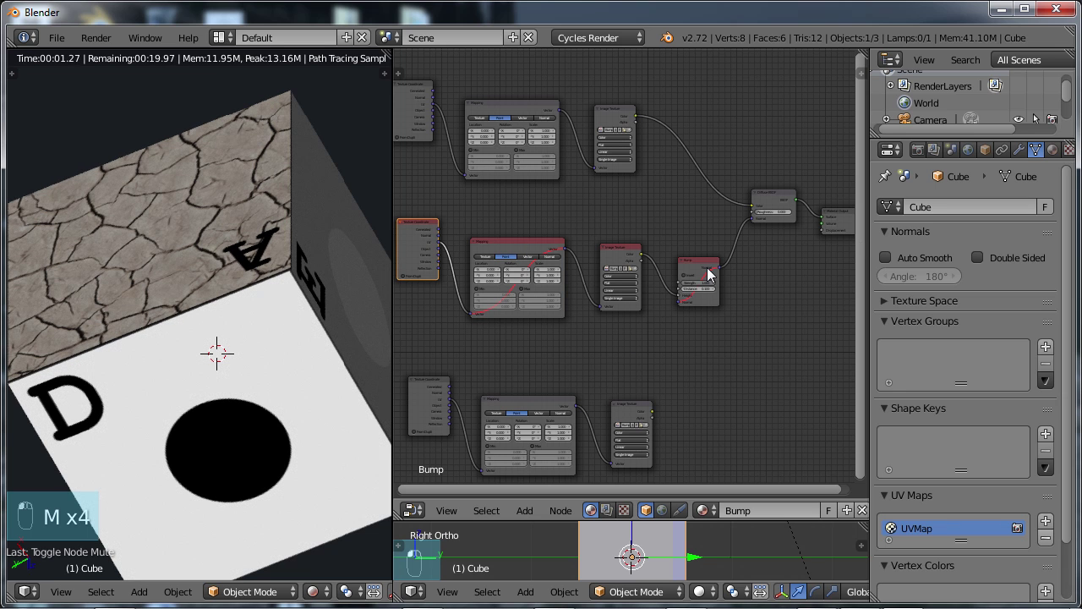
- Add a MixRGB node and place it beside the duplicated Image Texture node
middle_click_drag(754, 321, 761, 224)
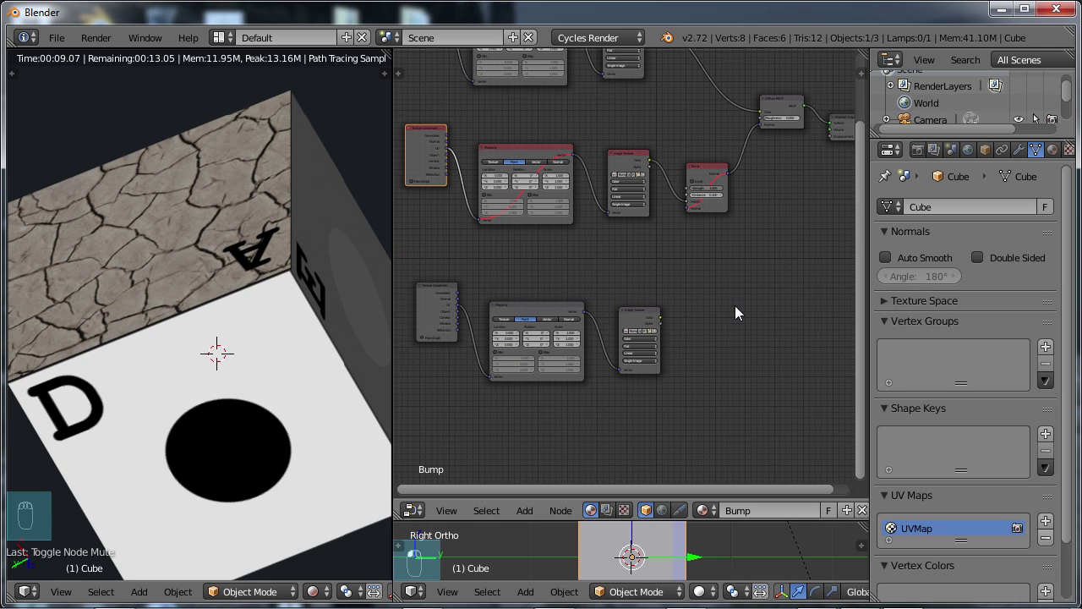
middle_click_drag(737, 244, 713, 260)
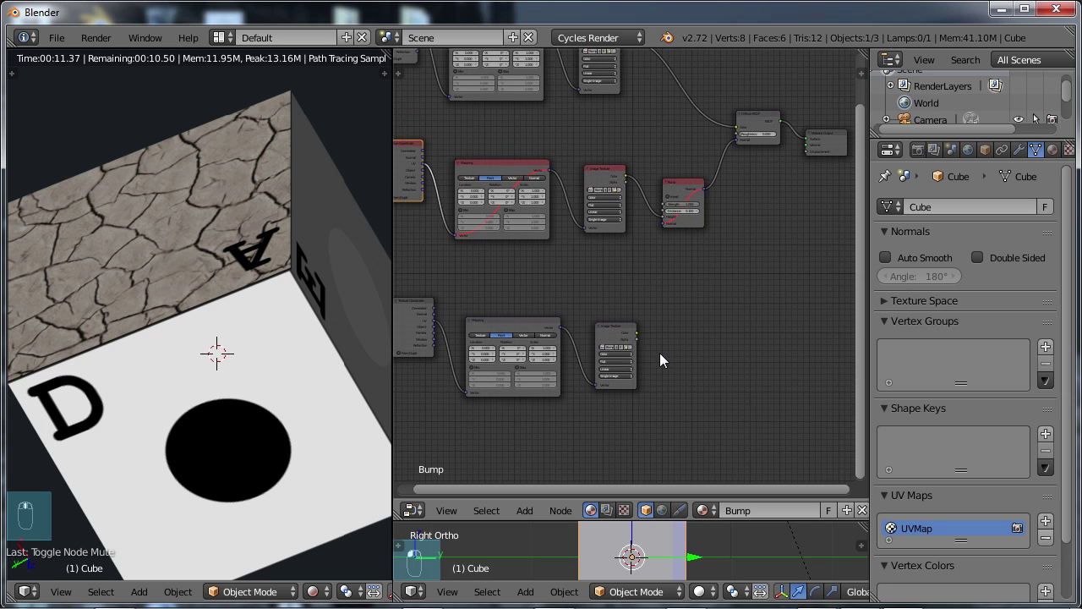
middle_click_drag(625, 371, 648, 351)
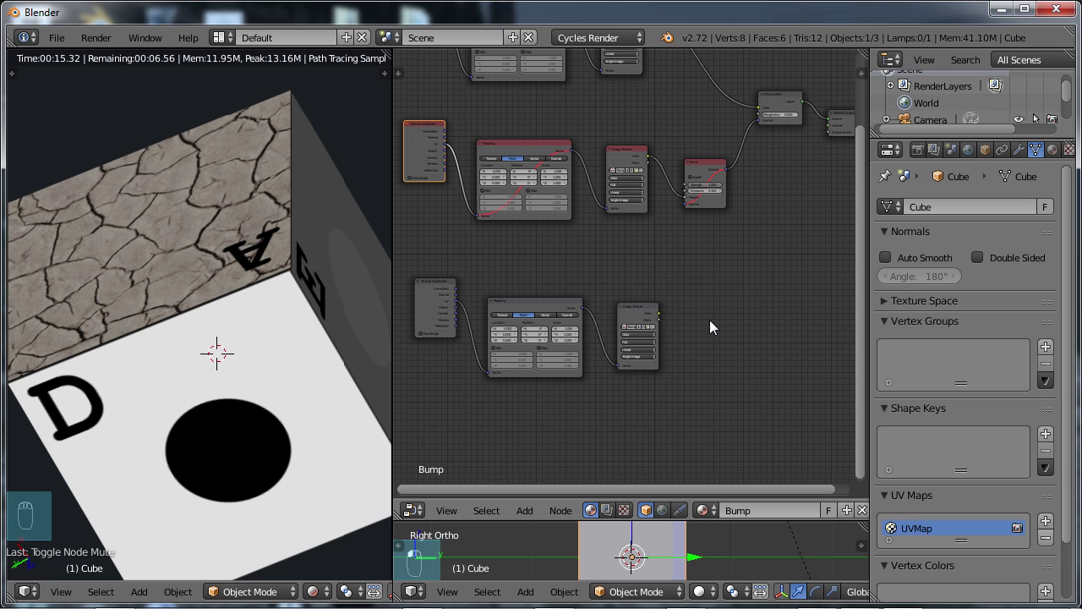
key("shift+a")
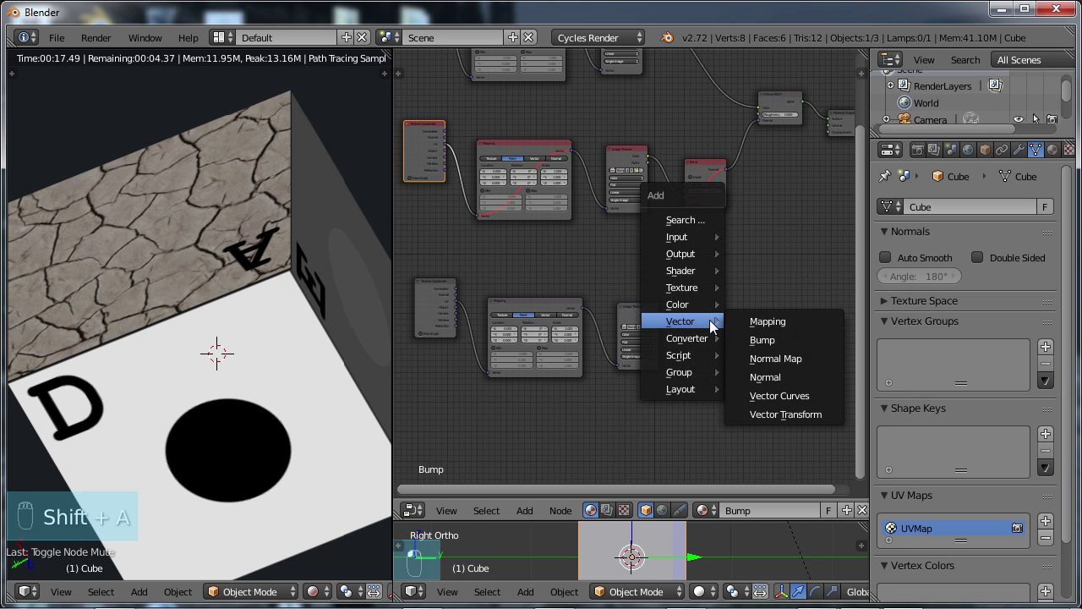
mouse_move(682, 310)
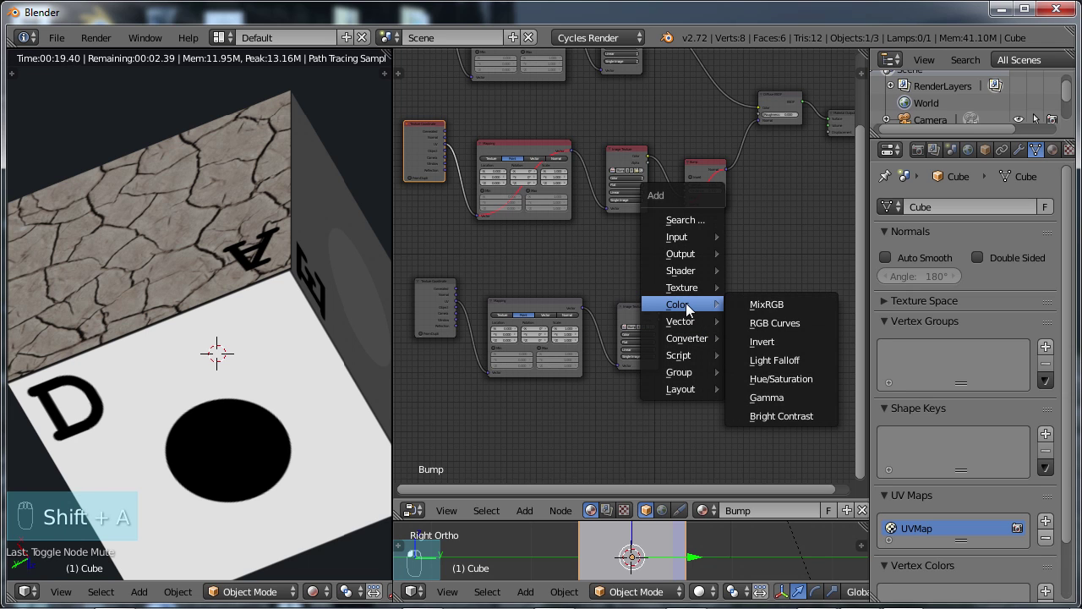
left_click(758, 305)
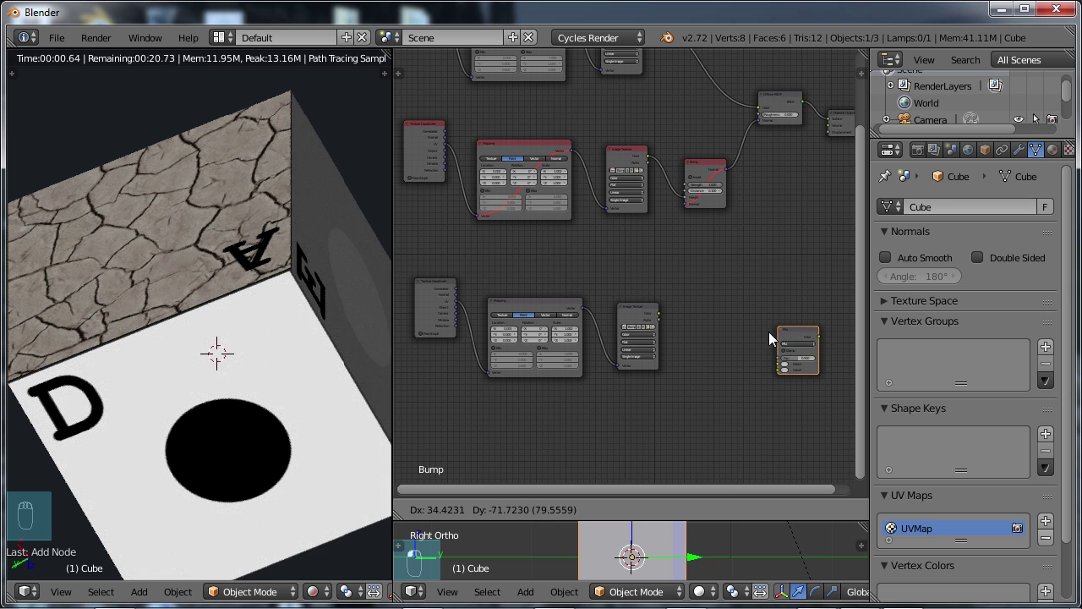
left_click(712, 283)
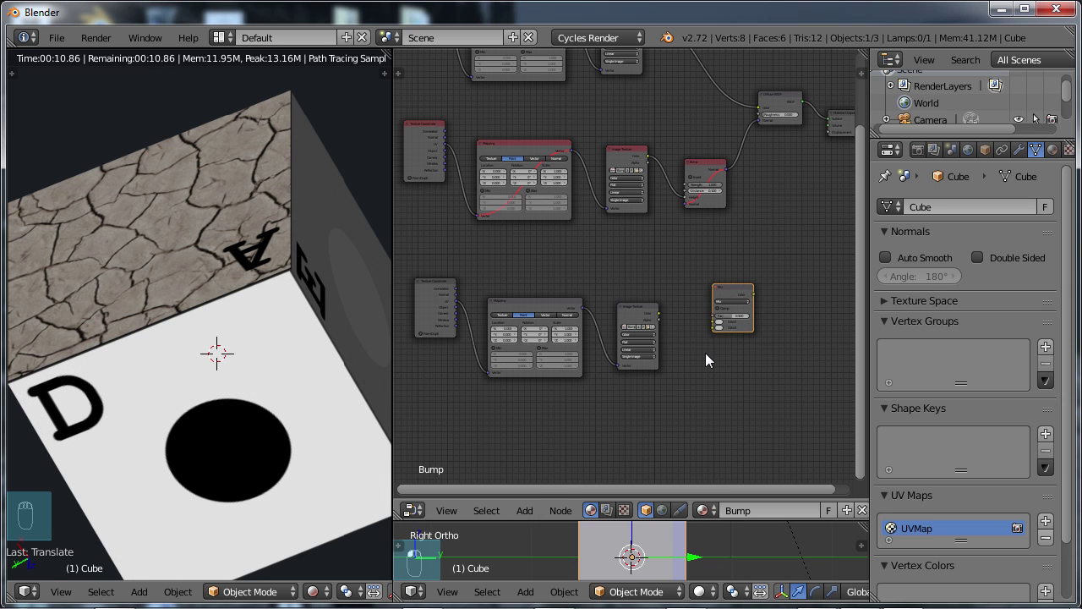
- Link the duplicated Image Texture's Color output to the Mix node's Color2 input and set the blend type to Multiply
scroll(705, 353, "up", 4)
middle_click_drag(695, 321, 668, 276)
scroll(689, 300, "up", 3)
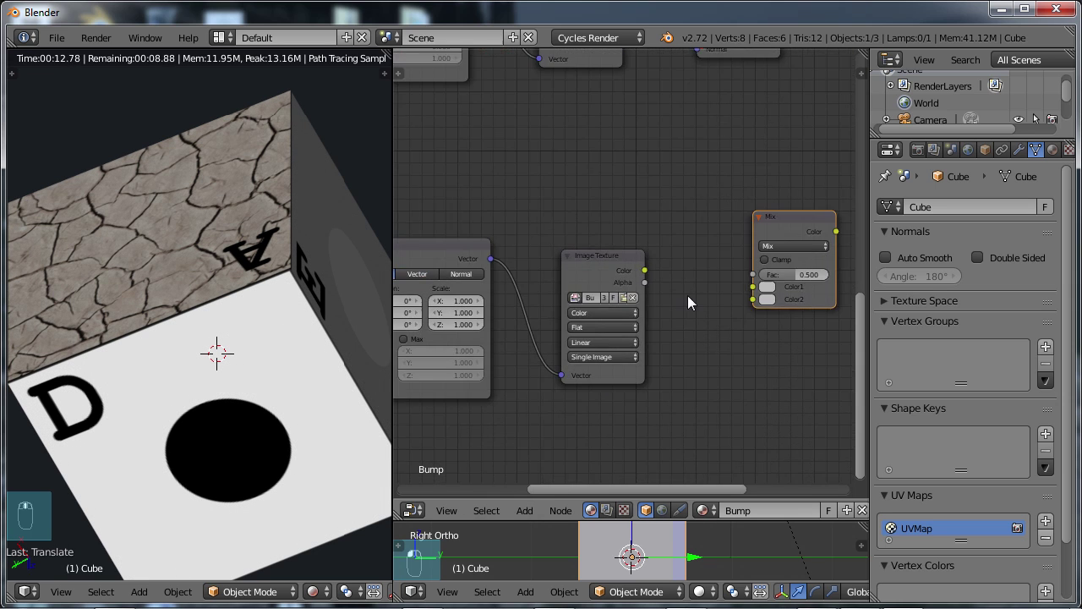
middle_click_drag(732, 308, 614, 331)
scroll(614, 330, "up", 1)
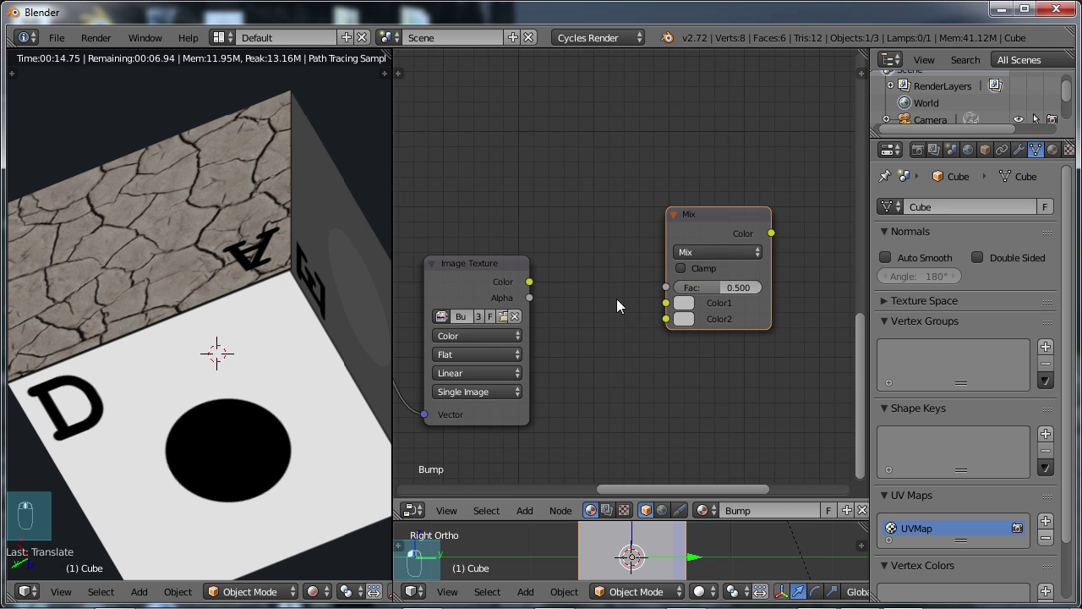
left_click_drag(529, 282, 660, 320)
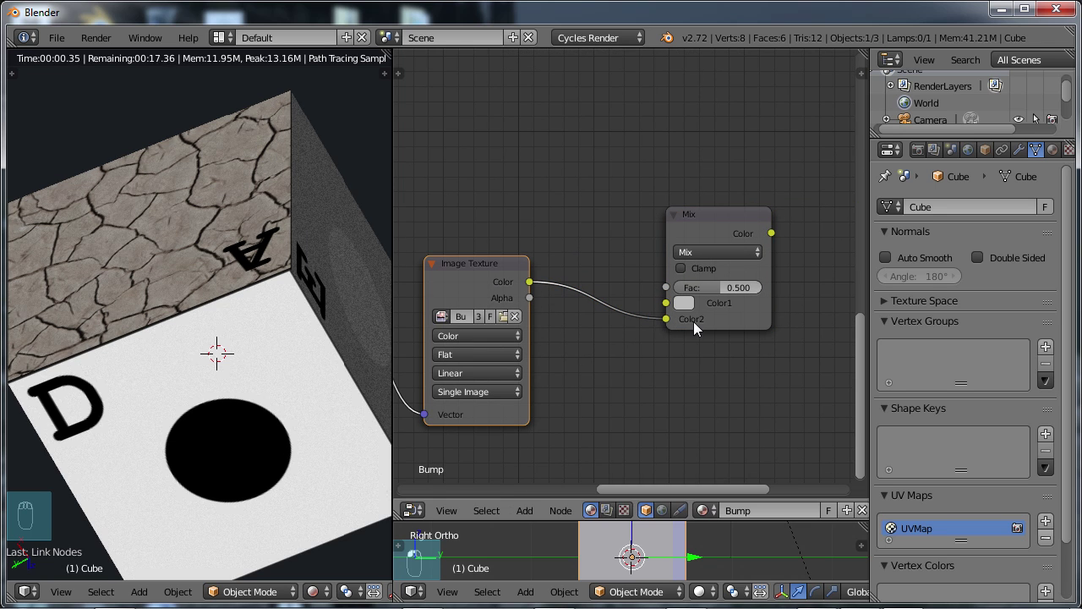
left_click(724, 252)
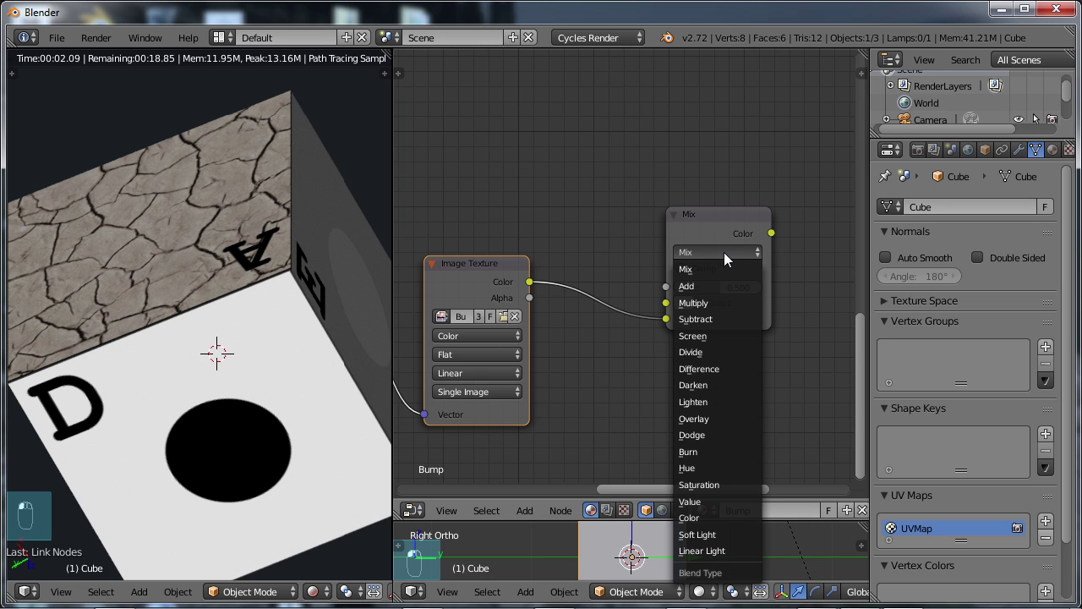
left_click(720, 303)
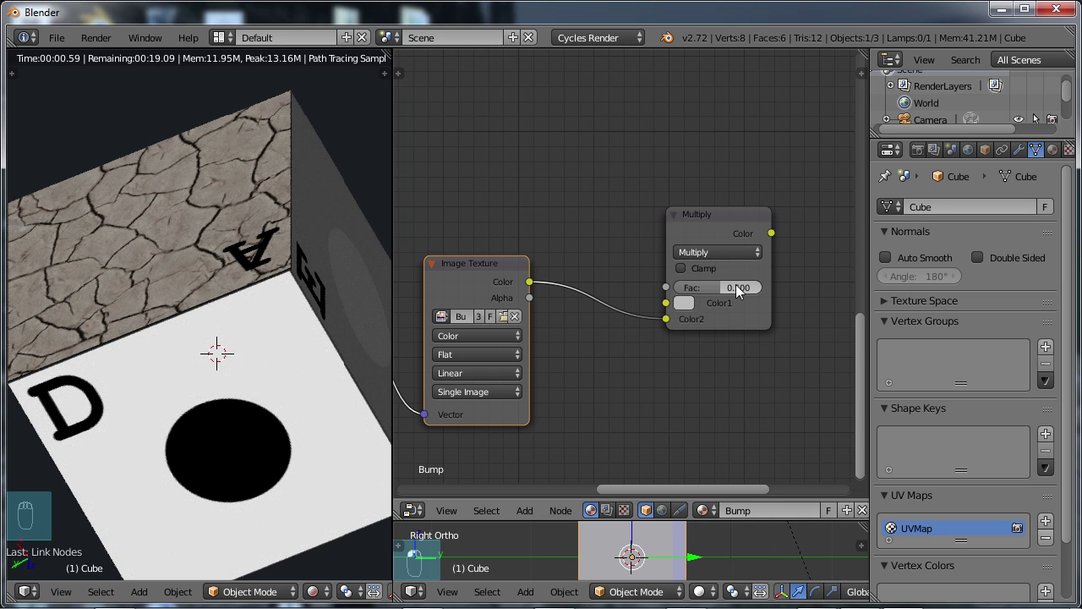
scroll(752, 256, "down", 1)
scroll(752, 255, "down", 3)
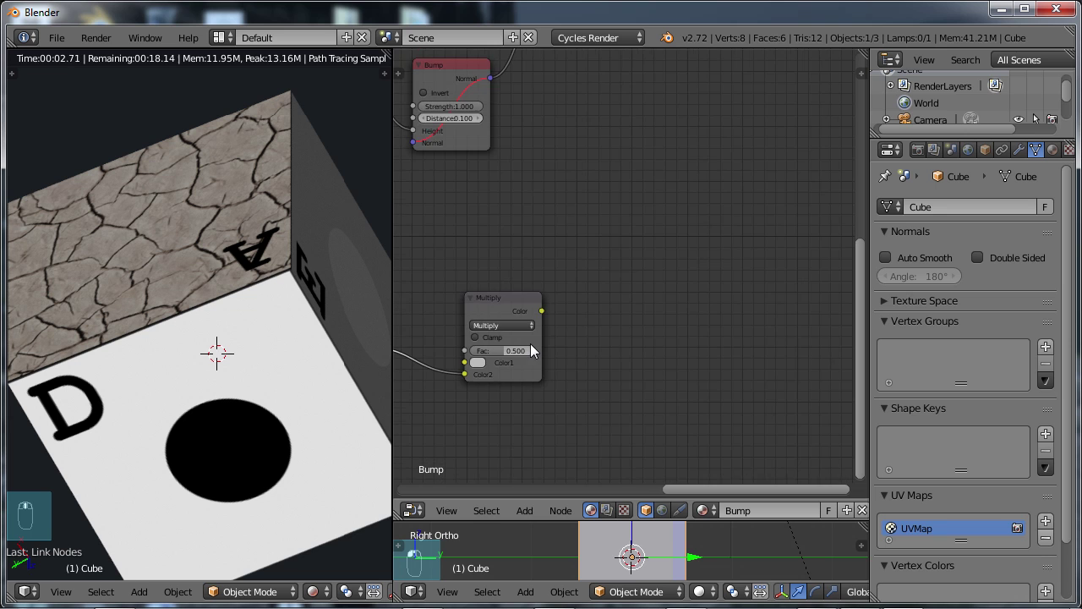
- Link the Multiply node's Color output to the Material Output node's Displacement input
middle_click_drag(586, 309, 582, 357)
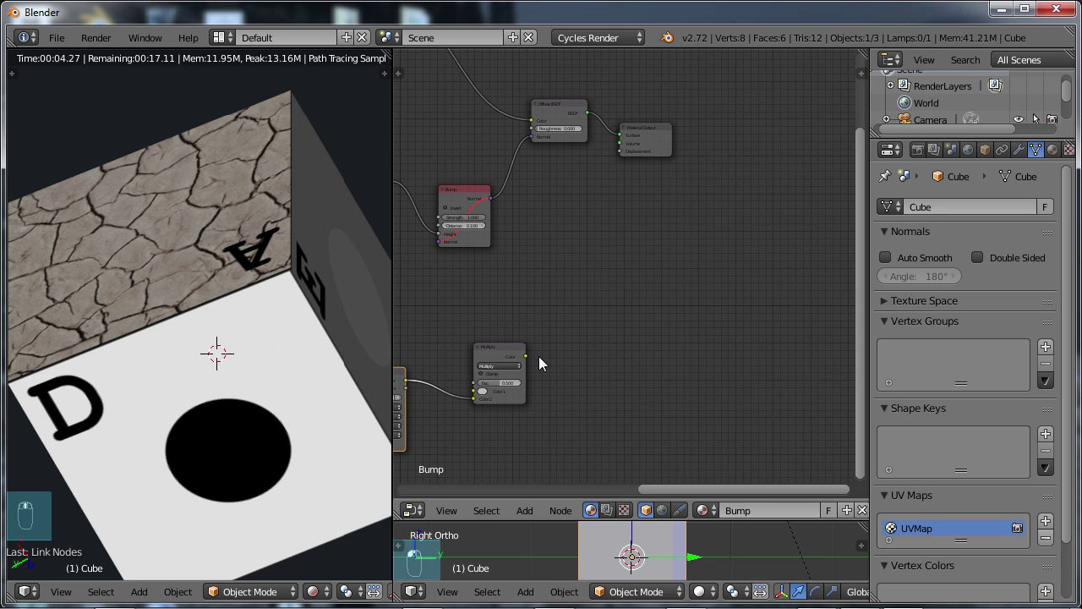
left_click_drag(526, 356, 616, 150)
middle_click_drag(625, 187, 746, 257)
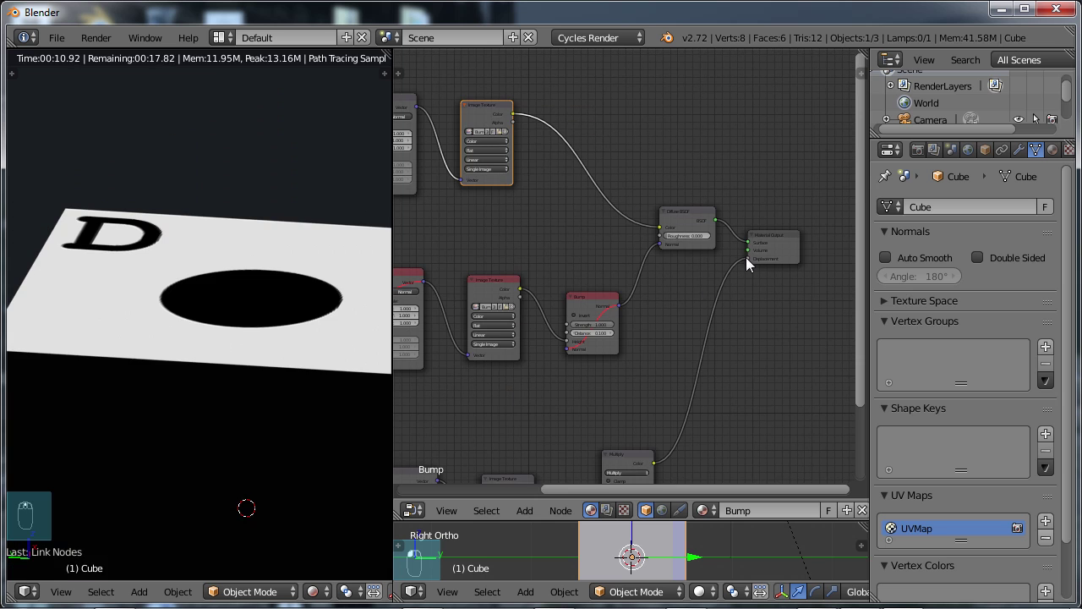
middle_click_drag(661, 354, 699, 298)
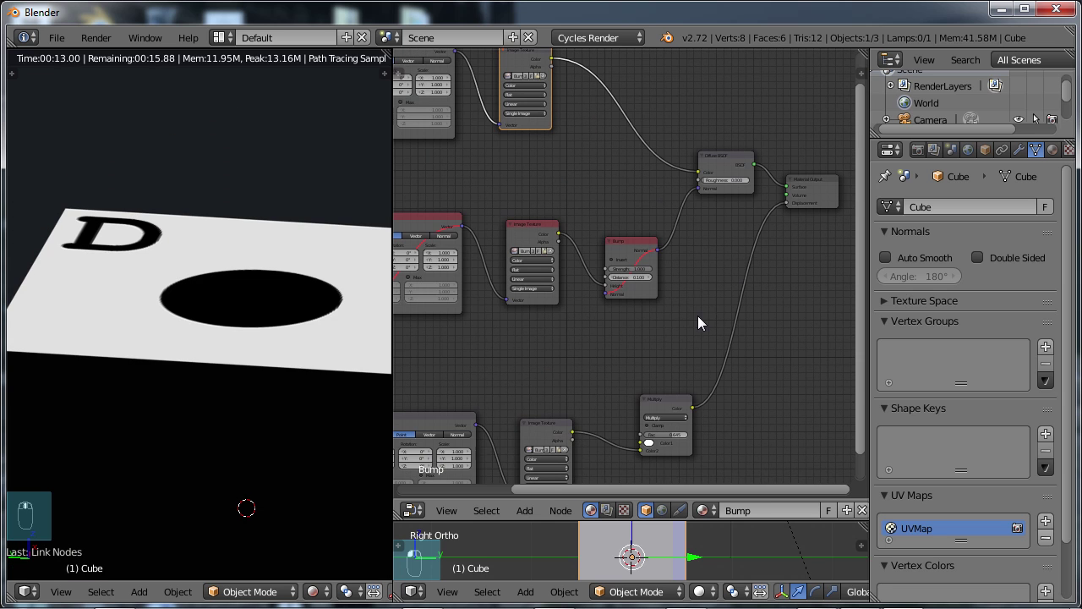
middle_click_drag(664, 378, 684, 296)
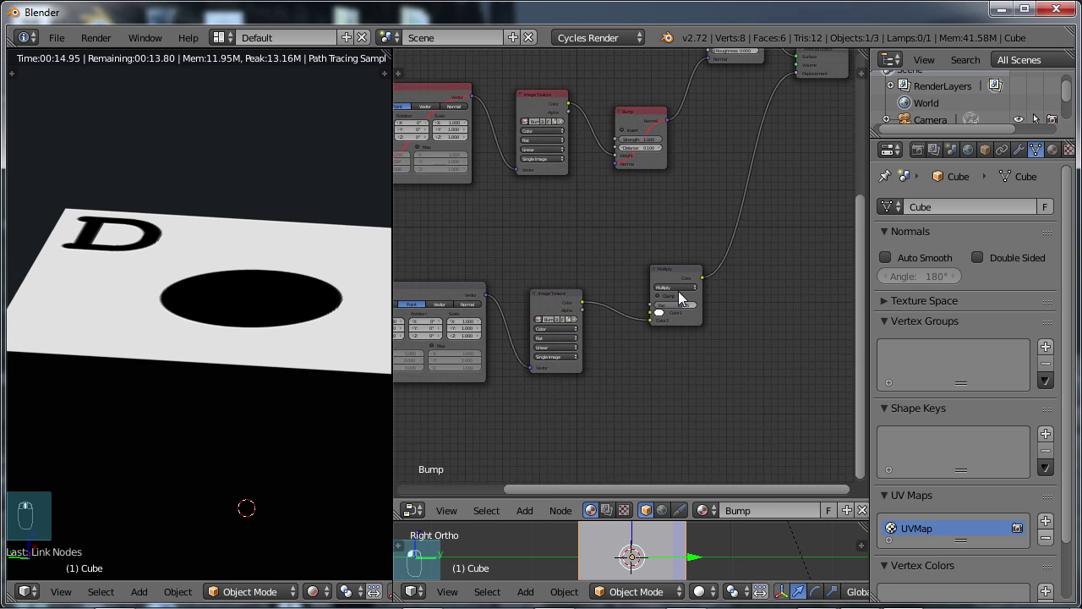
- Cut the link between the upper Image Texture node and the Diffuse BSDF's Color input
scroll(686, 313, "up", 2)
scroll(713, 349, "up", 2)
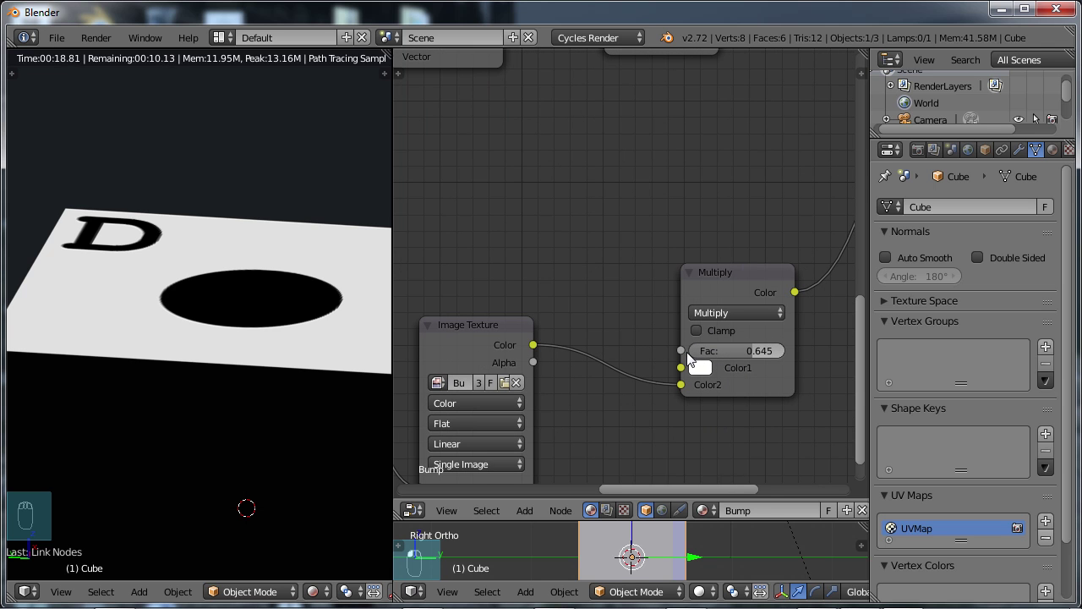
scroll(652, 217, "down", 2)
scroll(659, 136, "up", 5, "shift")
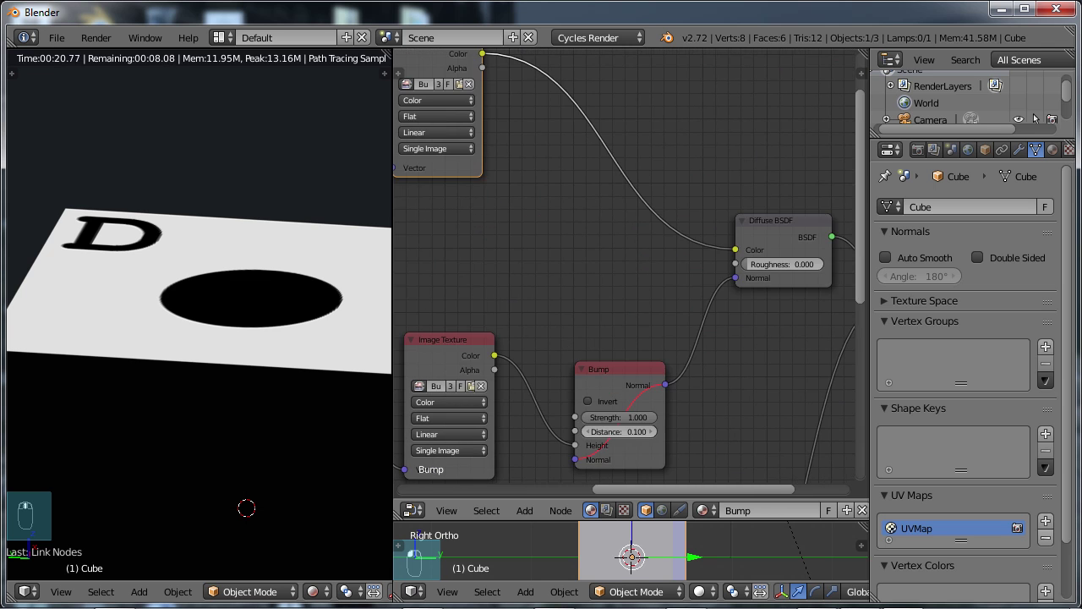
mouse_move(678, 133)
right_mouse_down("ctrl")
mouse_move(634, 237)
mouse_move(642, 222)
right_mouse_up("ctrl")
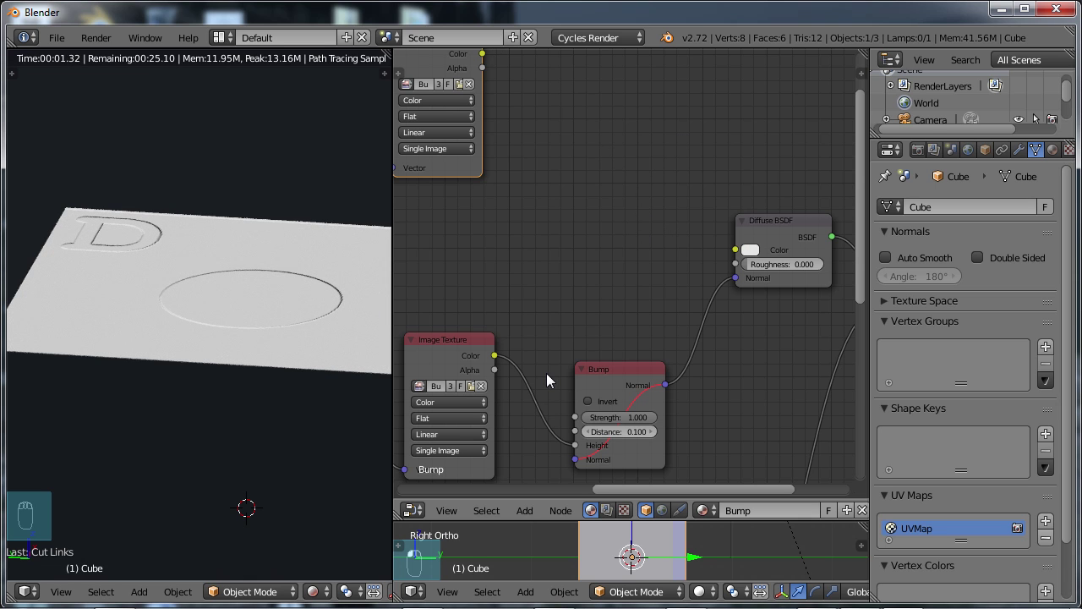
- Cut the link between the muted Bump node and the Diffuse BSDF's Normal input
middle_click_drag(546, 372, 558, 161)
scroll(671, 294, "down", 1)
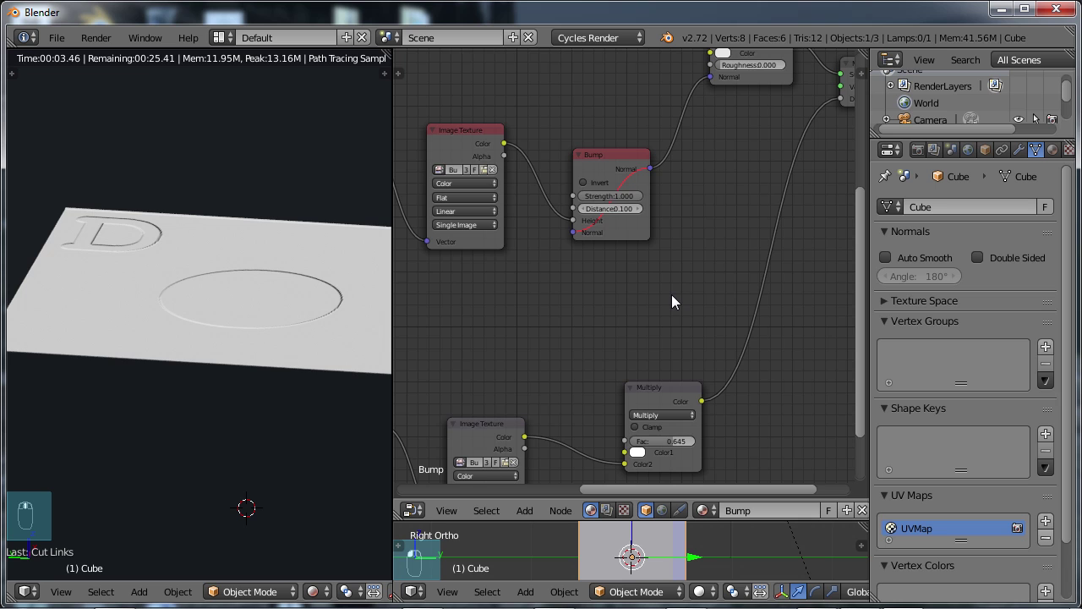
scroll(671, 295, "down", 1)
scroll(676, 243, "up", 1, "shift")
right_click_drag(632, 214, 688, 273, "ctrl")
scroll(563, 274, "down", 3, "shift")
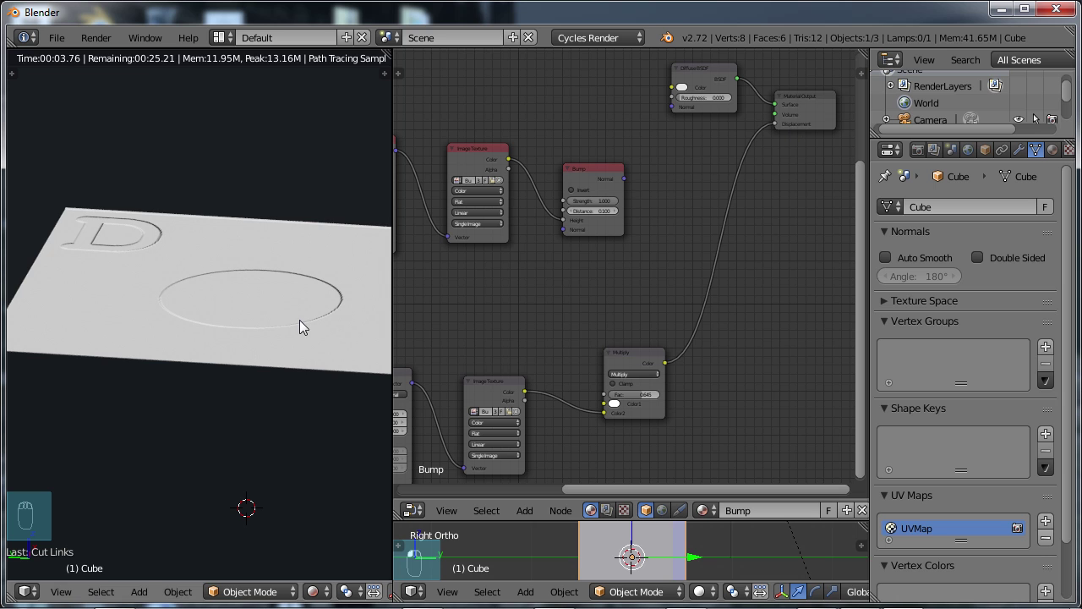
- Lower the Multiply node's Fac to 0.000 to compare the bump effect, and raise it to 1.000
scroll(682, 355, "down", 1)
scroll(689, 342, "up", 4)
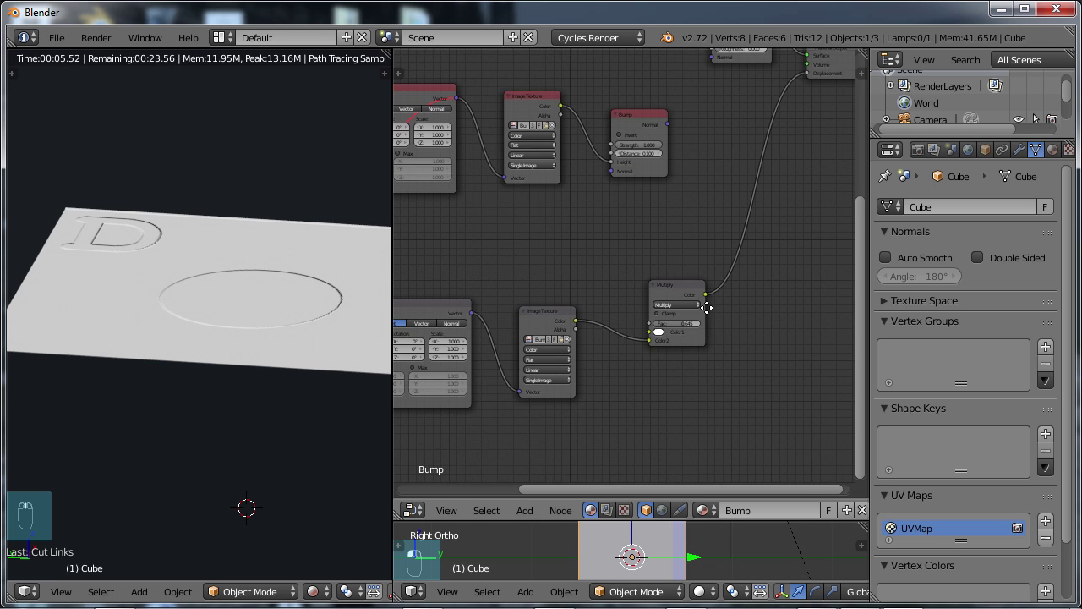
scroll(689, 323, "up", 2)
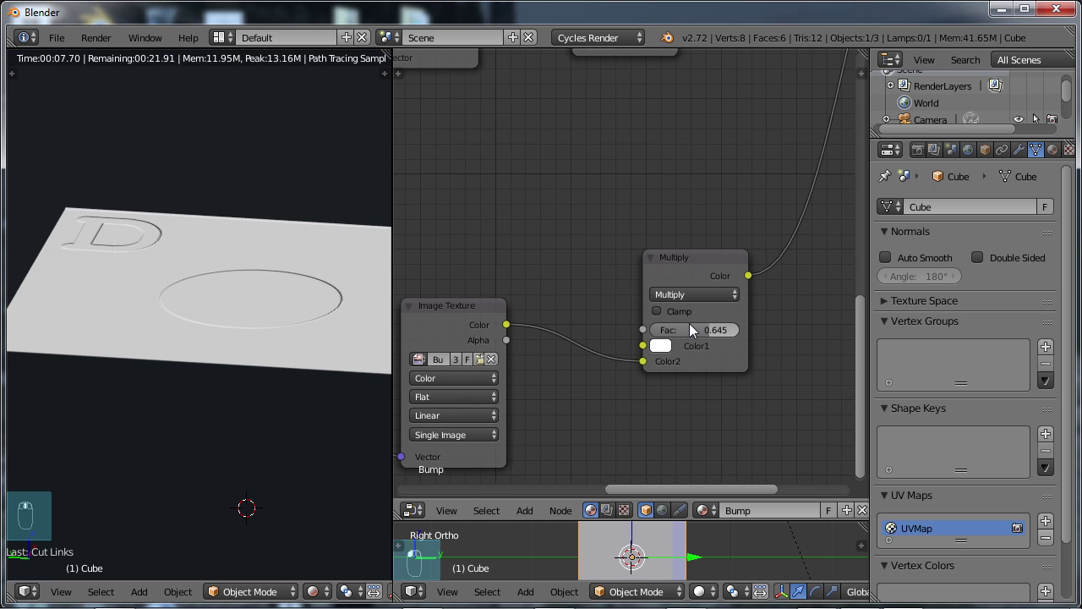
left_click_drag(733, 347, 700, 340)
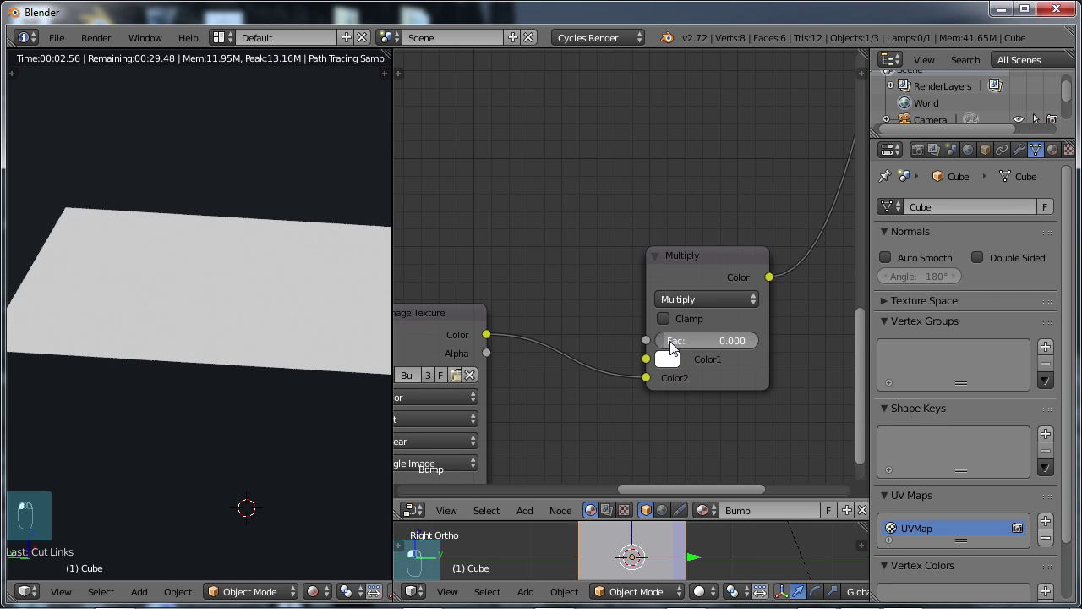
left_click_drag(670, 345, 757, 341)
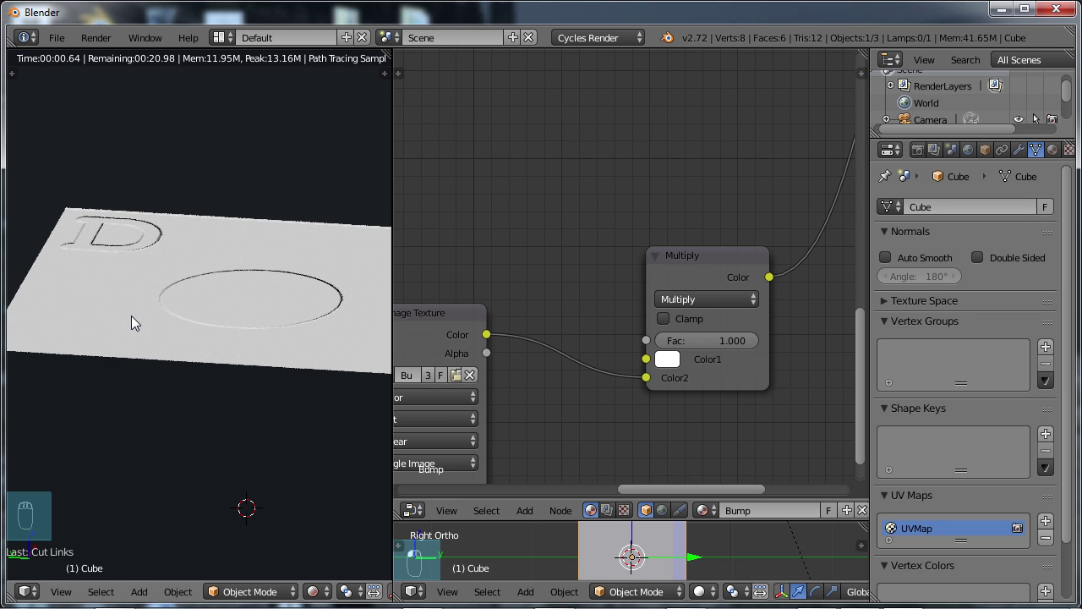
- Relink the Bump node's Normal output to the Diffuse BSDF's Normal input and cut the Multiply node's link to Displacement
scroll(712, 274, "down", 2)
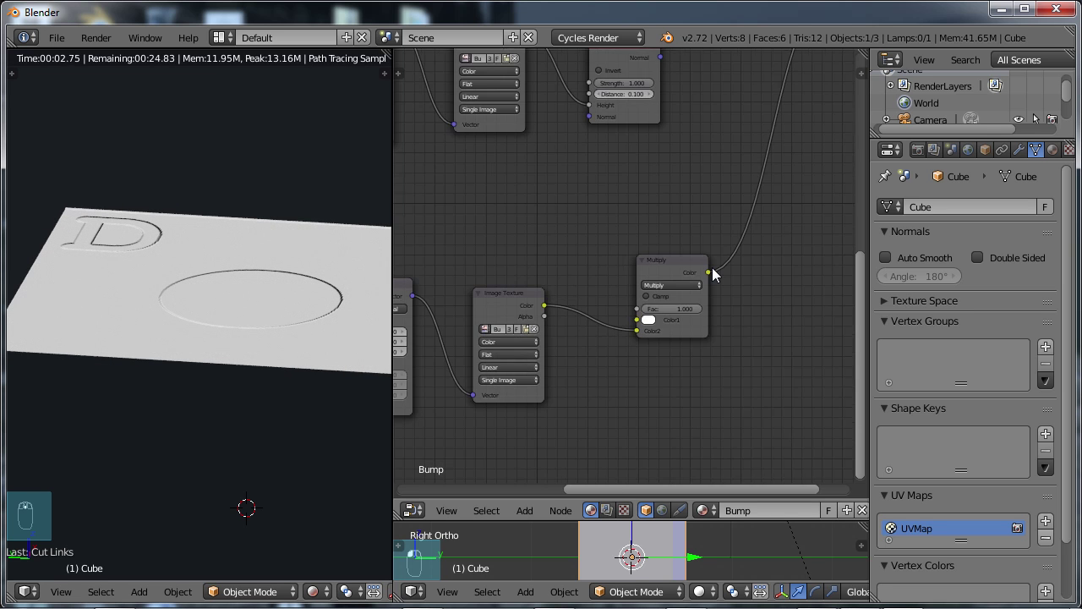
scroll(713, 275, "down", 1)
middle_click_drag(693, 135, 689, 250)
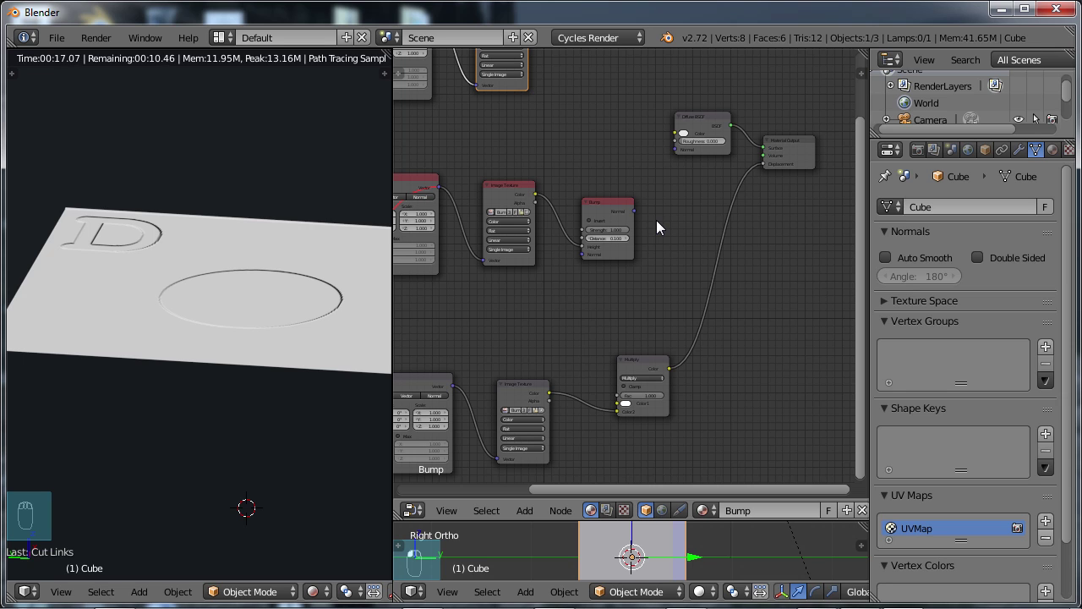
left_click_drag(633, 210, 676, 149)
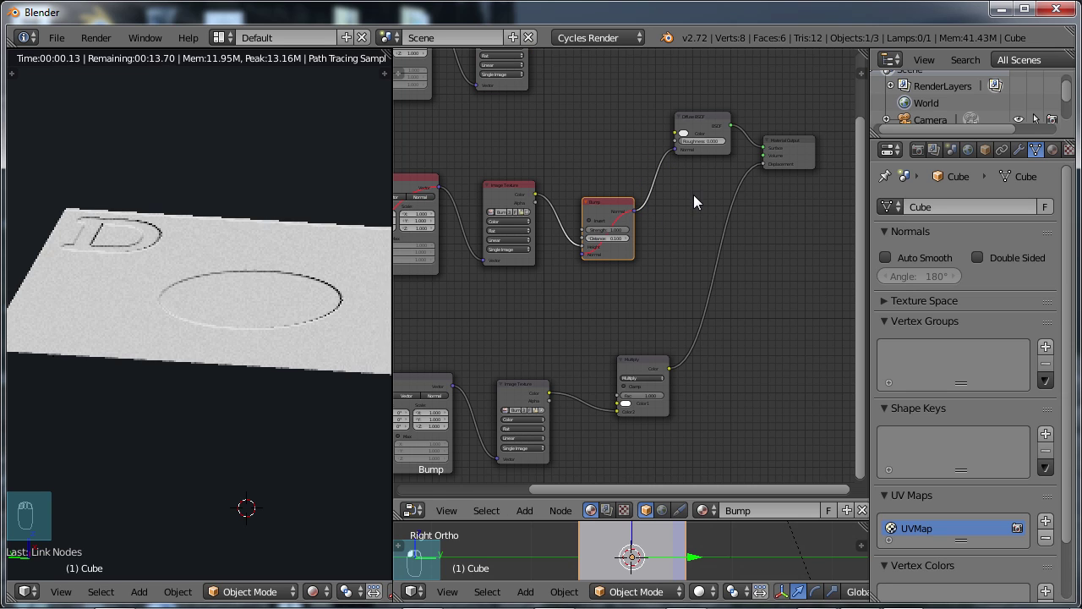
left_click(603, 208)
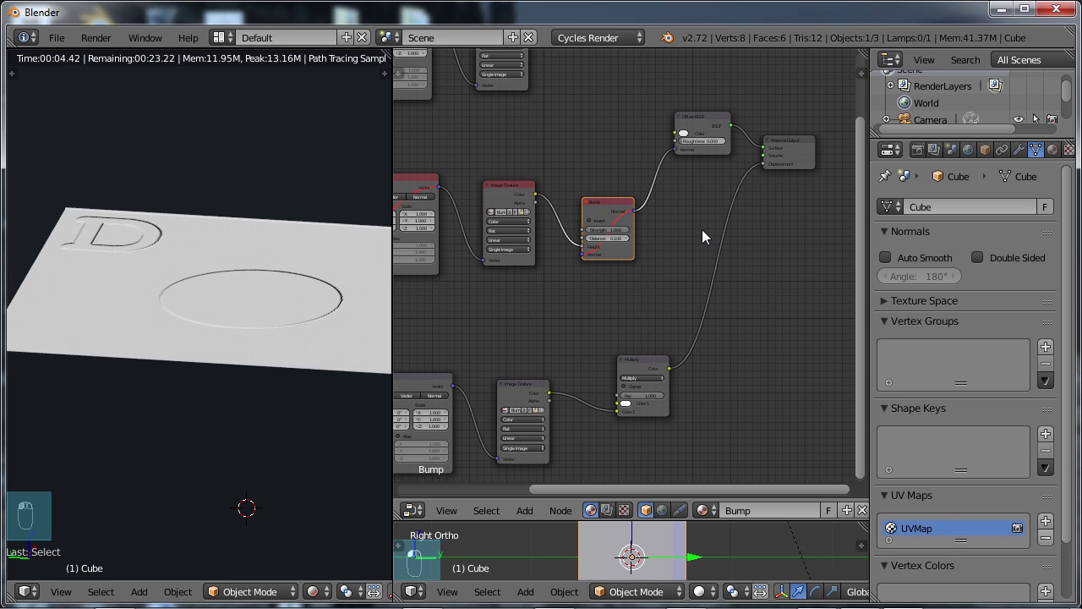
right_click_drag(702, 230, 744, 273, "ctrl")
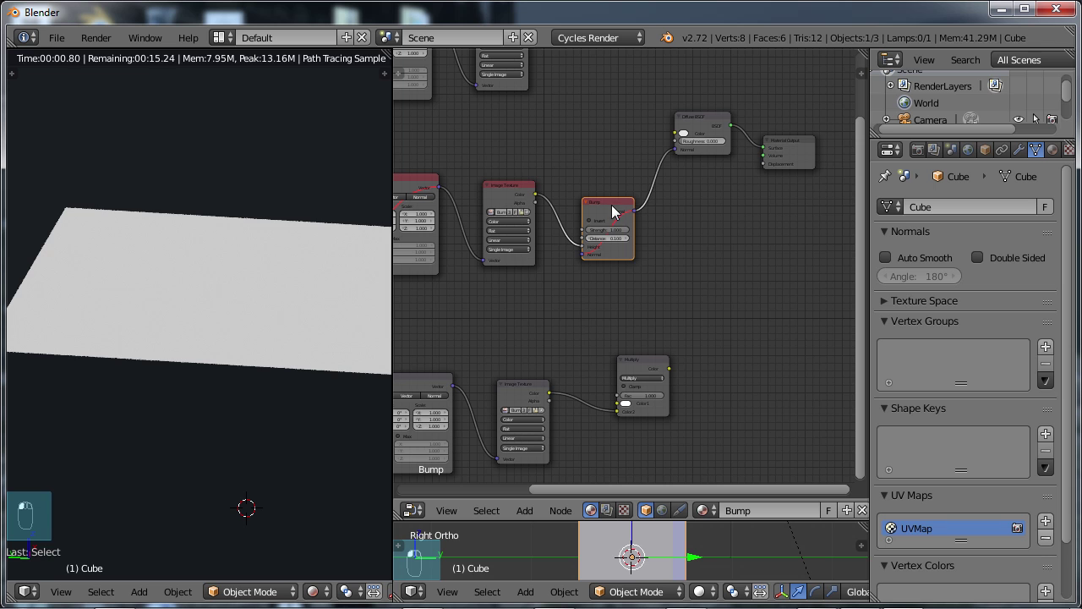
- Unmute the Bump node and the Image Texture, Mapping and Texture Coordinate nodes that feed it
key("m")
key("m")
key("m")
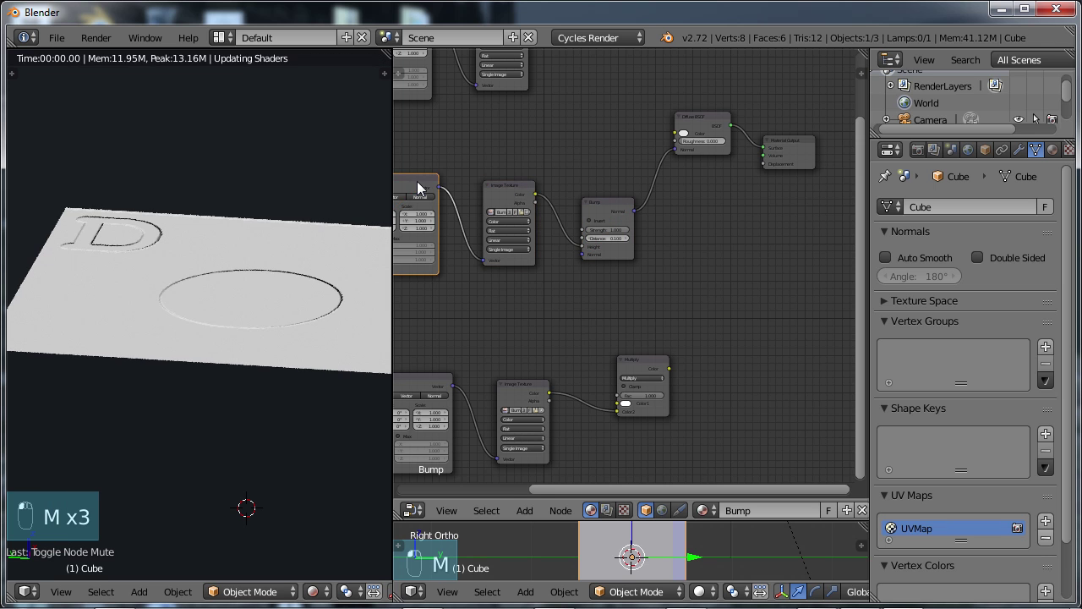
scroll(418, 187, "left", 6, "ctrl")
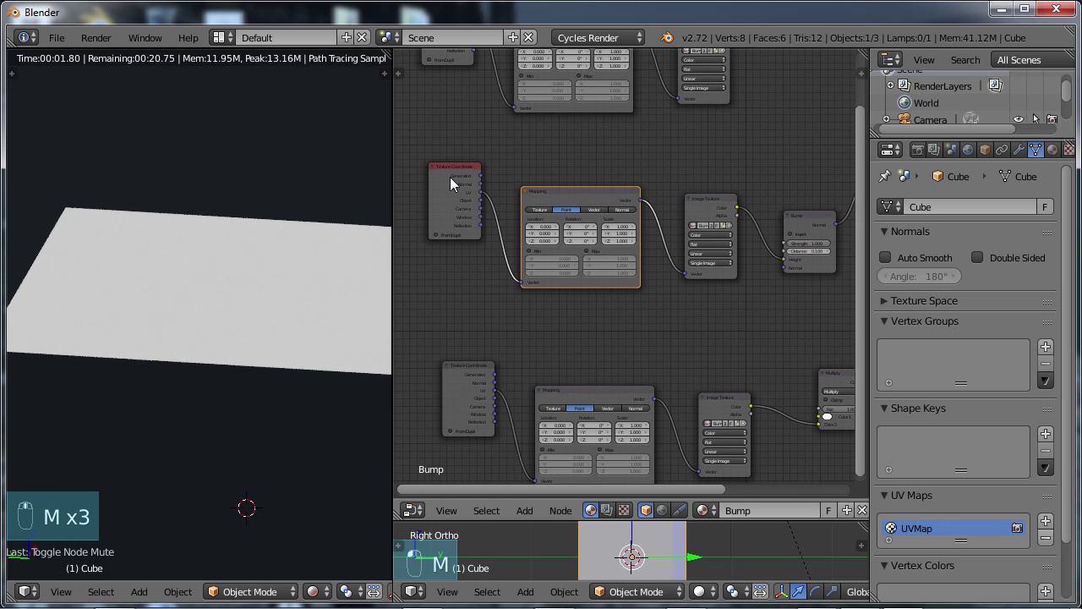
left_click(450, 176)
key("m")
- Shrink the node editor, widen the rendered viewport, and examine the bump on the cube's D and E faces
scroll(634, 168, "down", 2)
middle_click_drag(778, 203, 570, 228)
left_click_drag(531, 500, 507, 329)
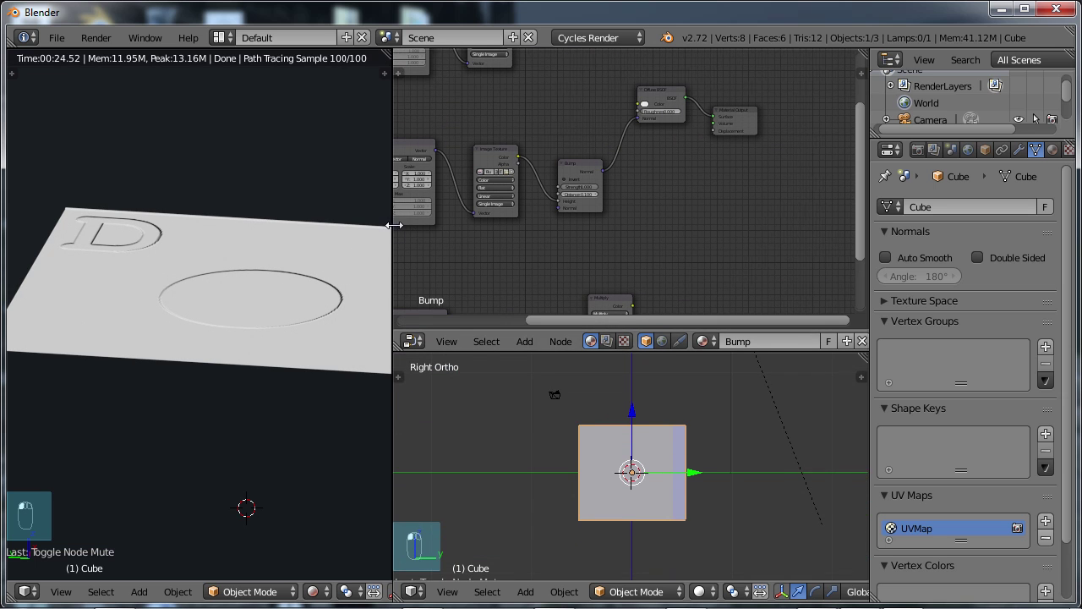
left_click_drag(394, 225, 561, 234)
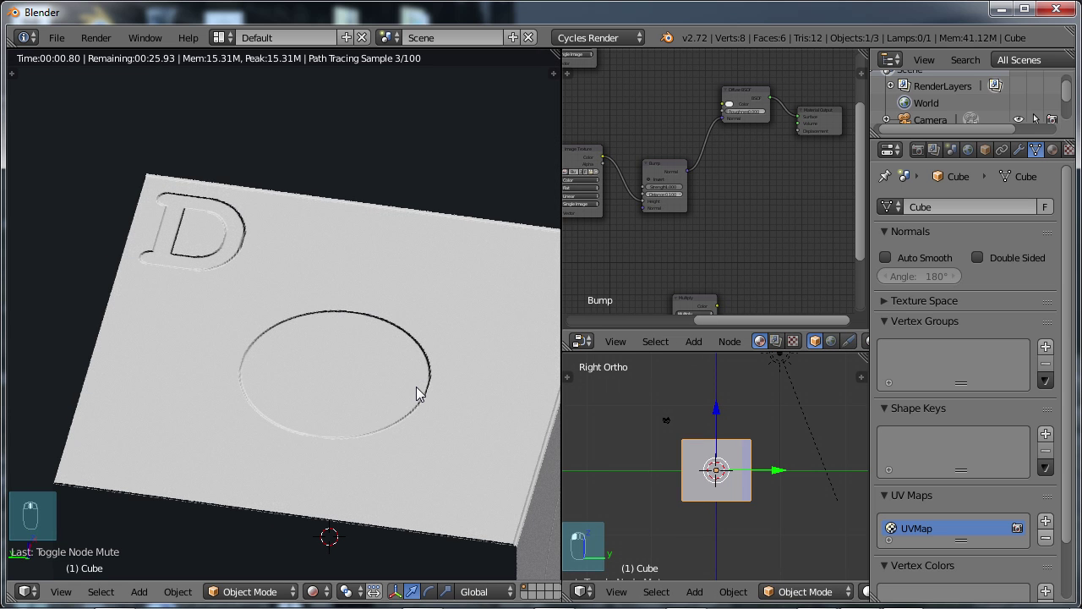
middle_click_drag(419, 393, 397, 328)
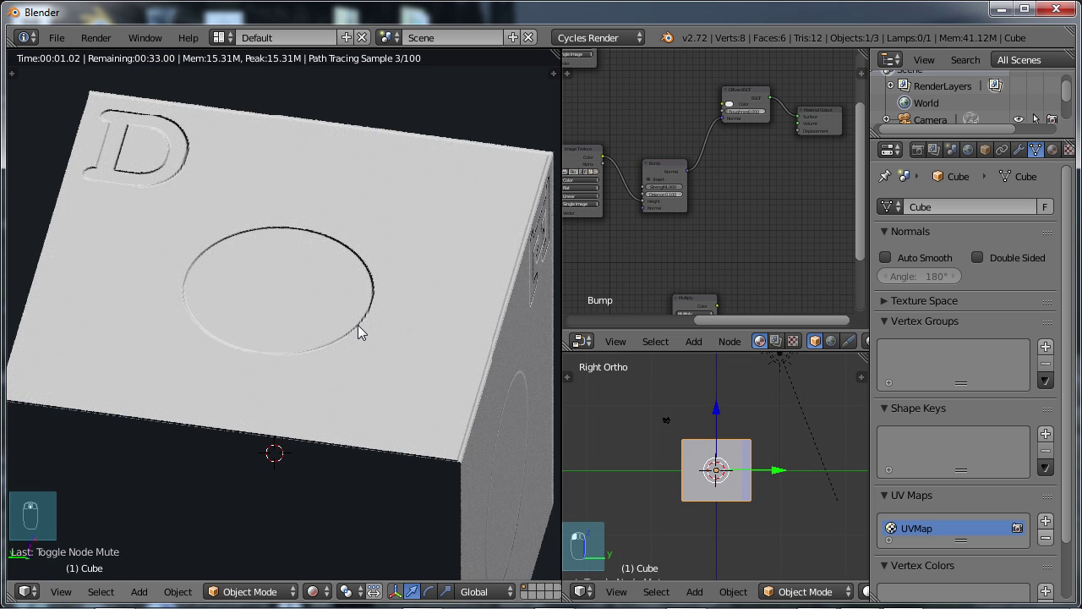
middle_click_drag(358, 324, 374, 288)
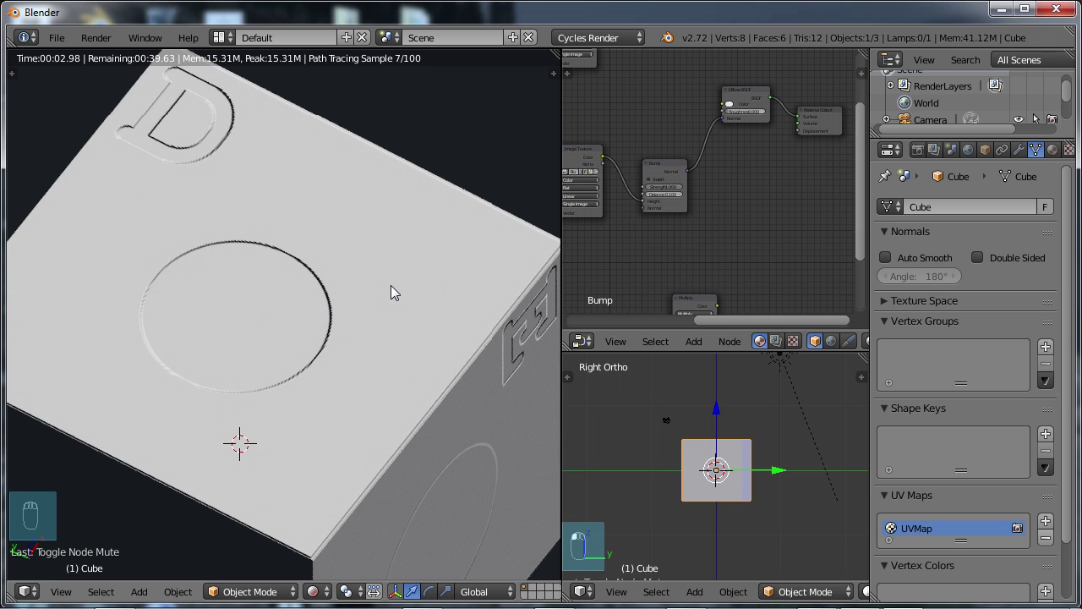
middle_click_drag(391, 285, 496, 605)
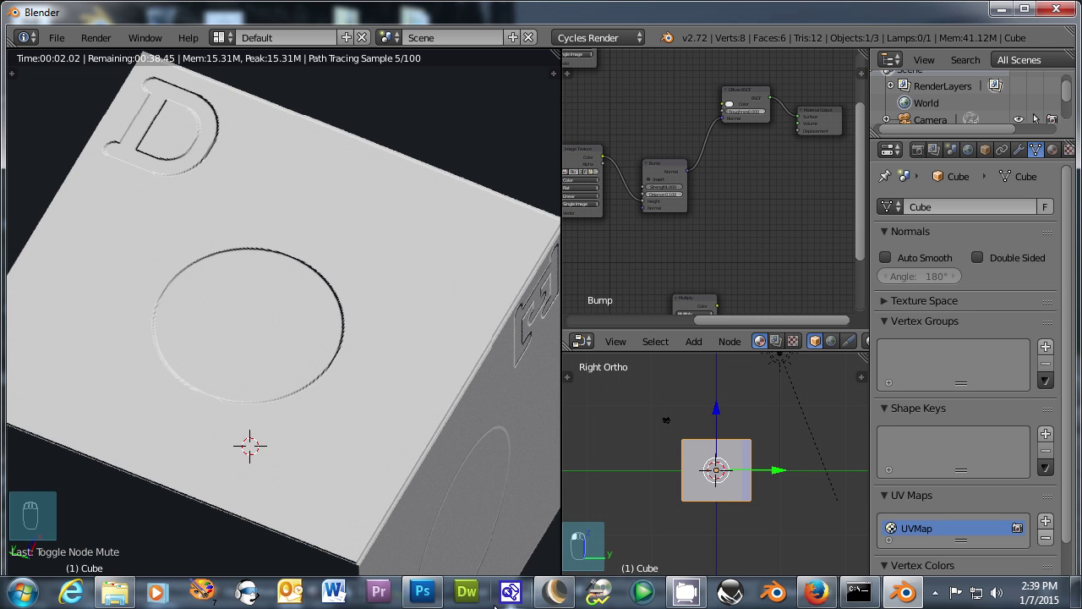
- Switch to Photoshop and examine the cracked texture A and grey texture B of Bump_Texture.psd up close
left_click(422, 592)
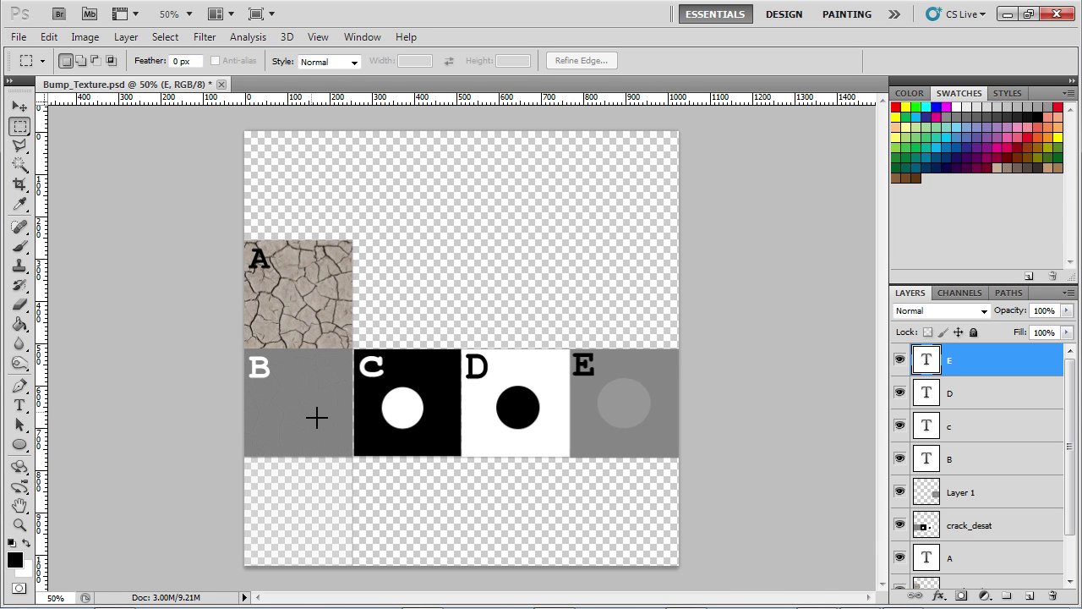
key("ctrl+plus")
key("ctrl+plus")
key("ctrl+plus")
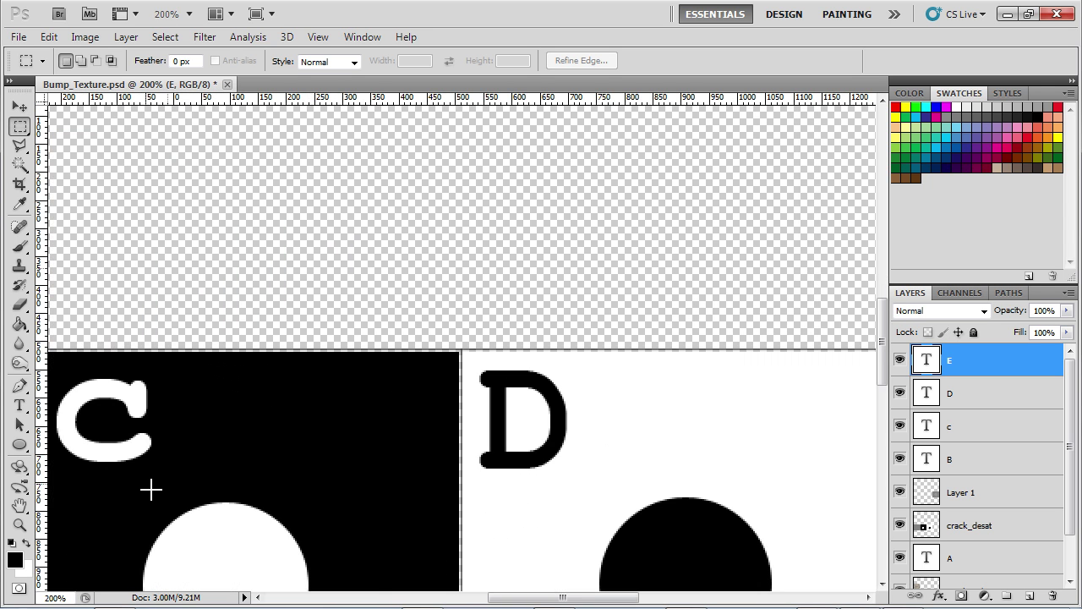
left_click_drag(558, 598, 468, 598)
scroll(351, 489, "down", 2)
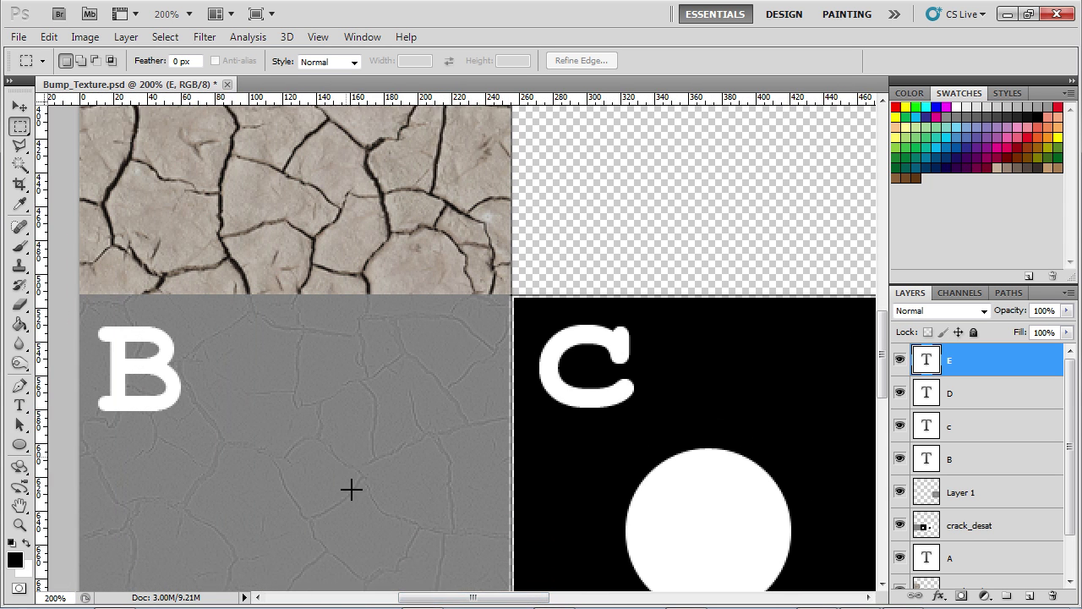
scroll(351, 489, "down", 2)
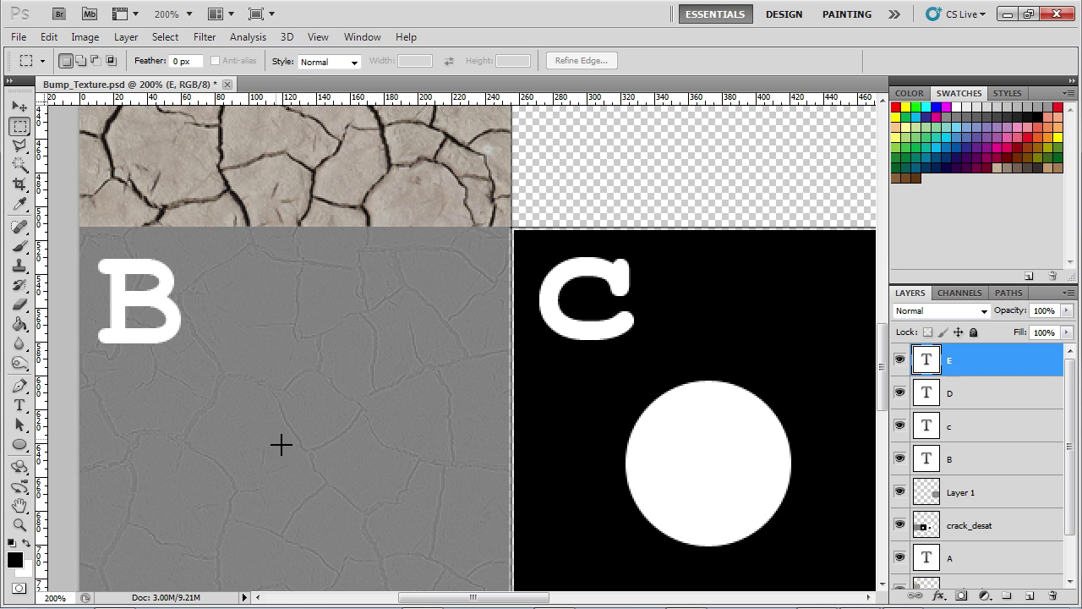
scroll(281, 444, "down", 3)
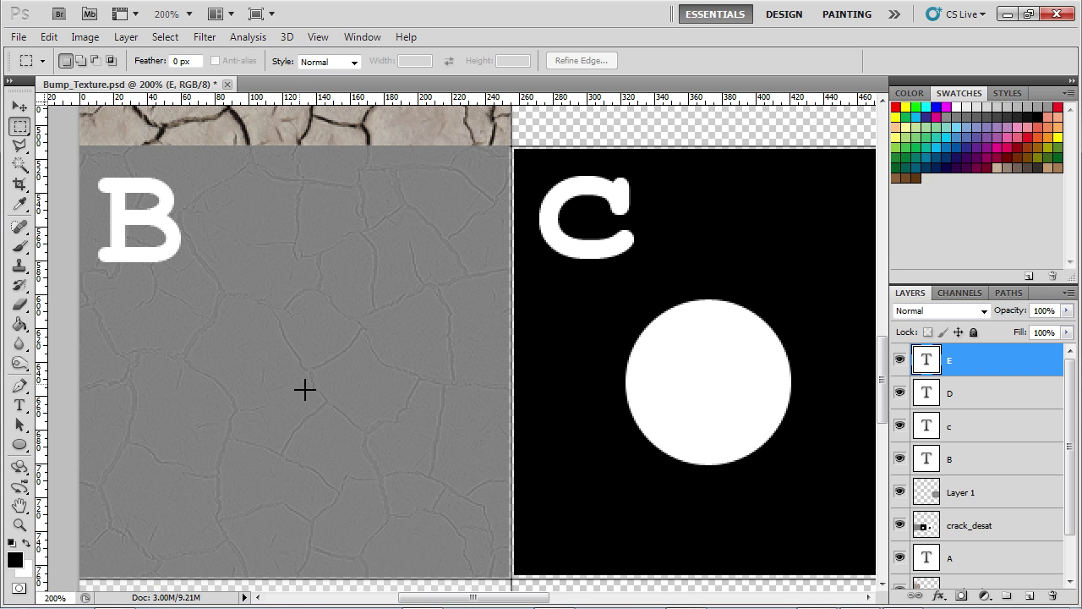
scroll(305, 389, "up", 10)
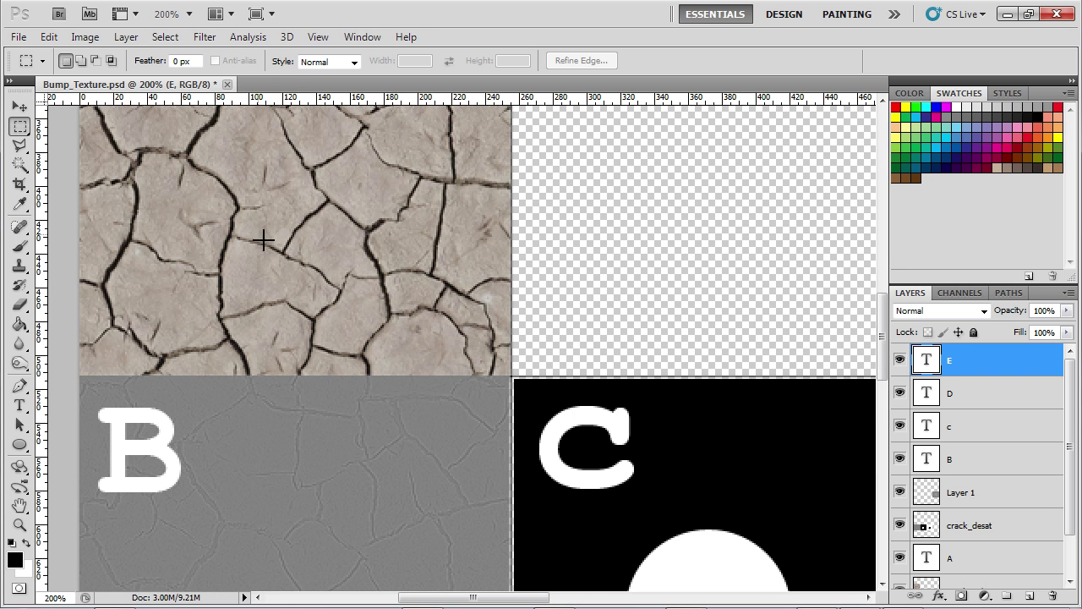
scroll(273, 288, "down", 5)
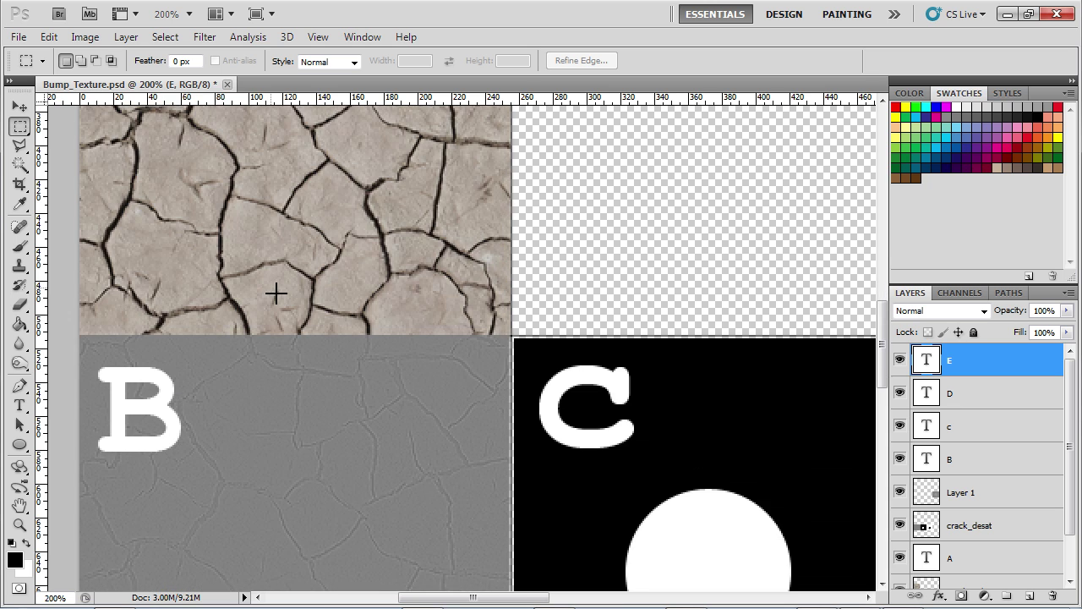
- Move the A text layer slightly down over the cracked texture square
key("ctrl+minus")
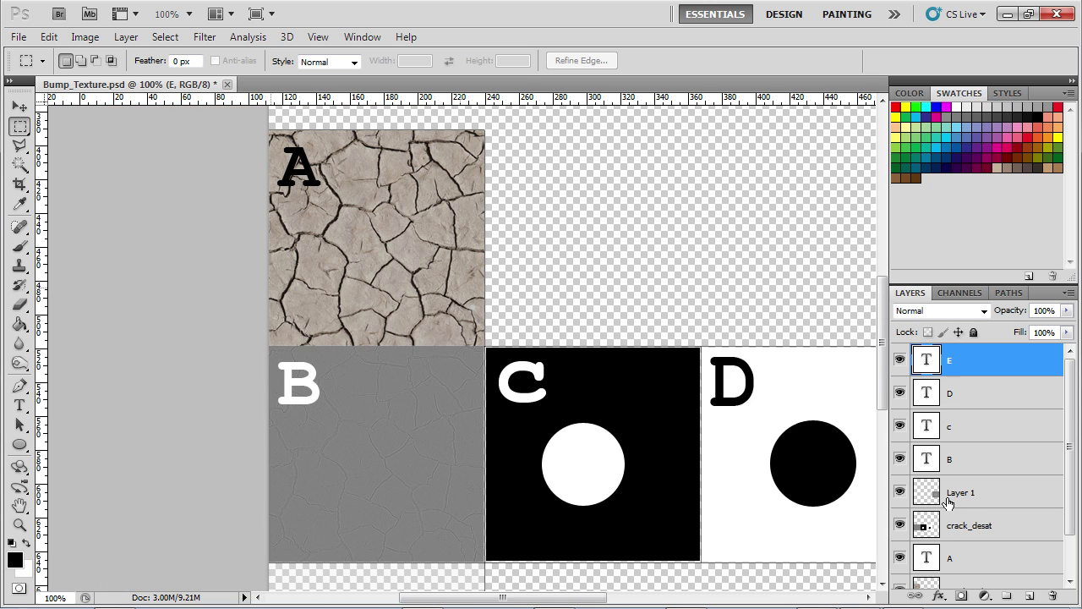
left_click(950, 558)
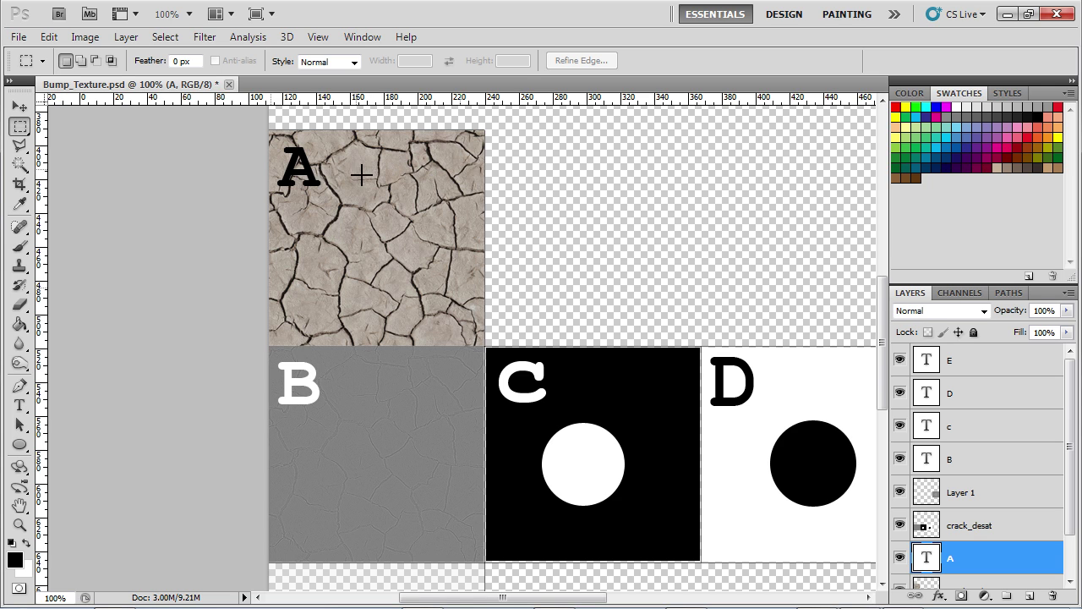
left_click(19, 107)
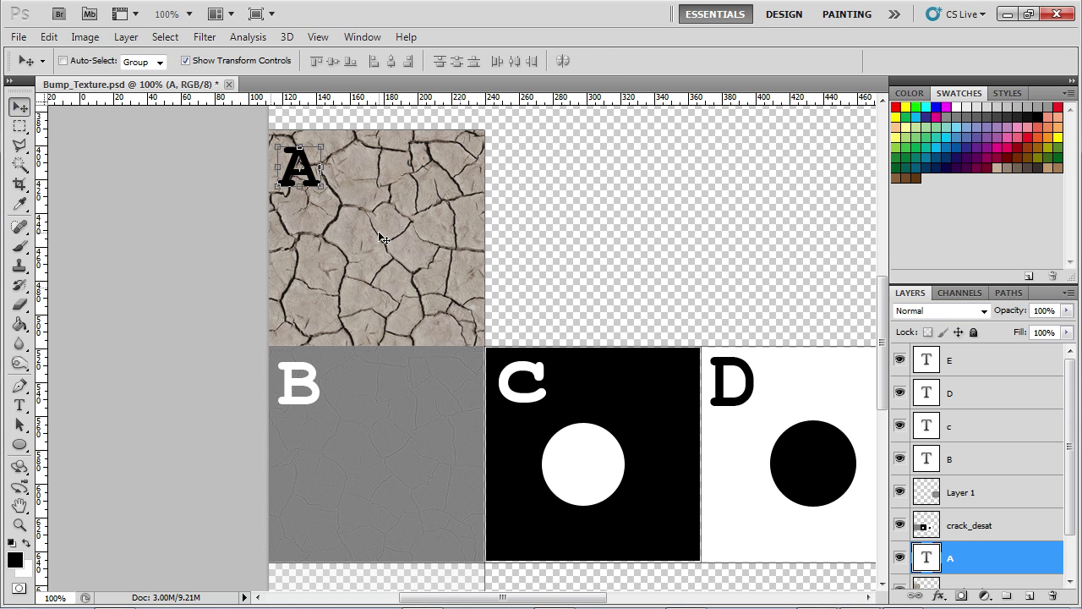
left_click_drag(381, 238, 383, 260)
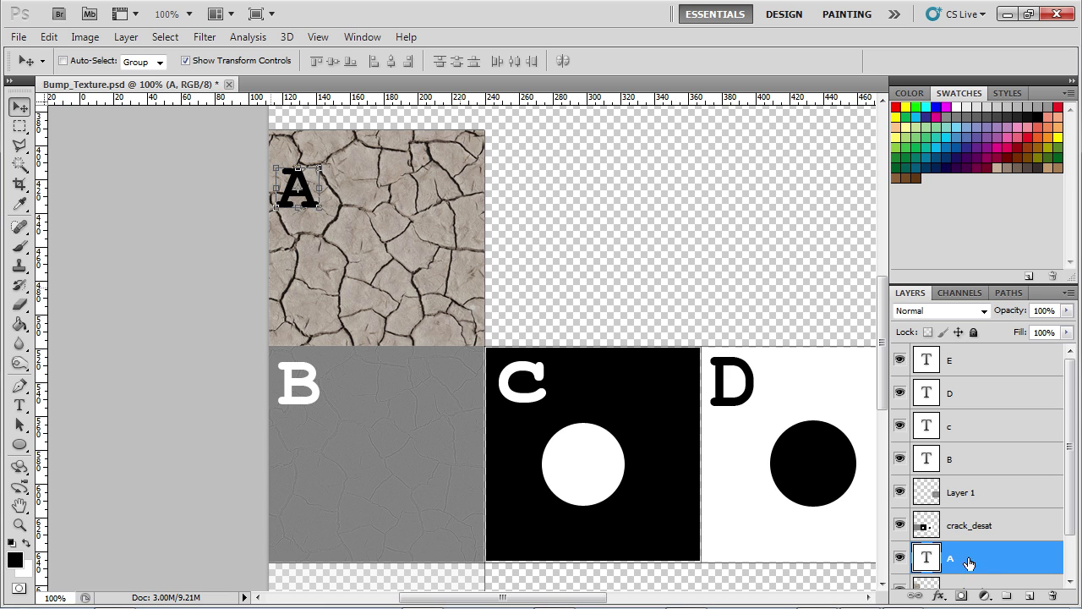
- Move the crack_color layer straight down onto the grey B texture square
scroll(1002, 518, "down", 2)
key("alt+comma")
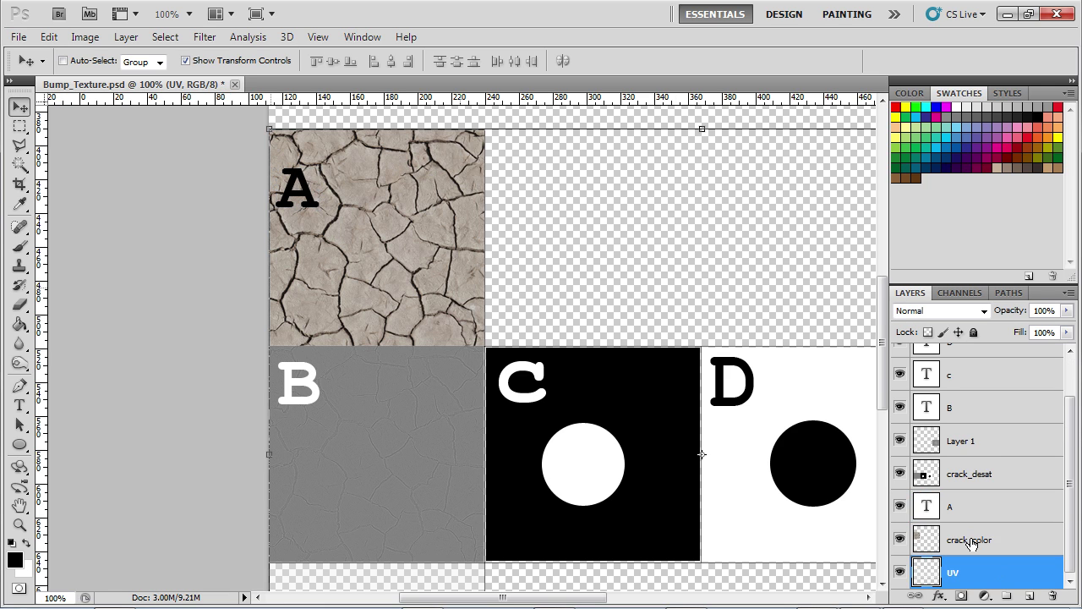
left_click(971, 541)
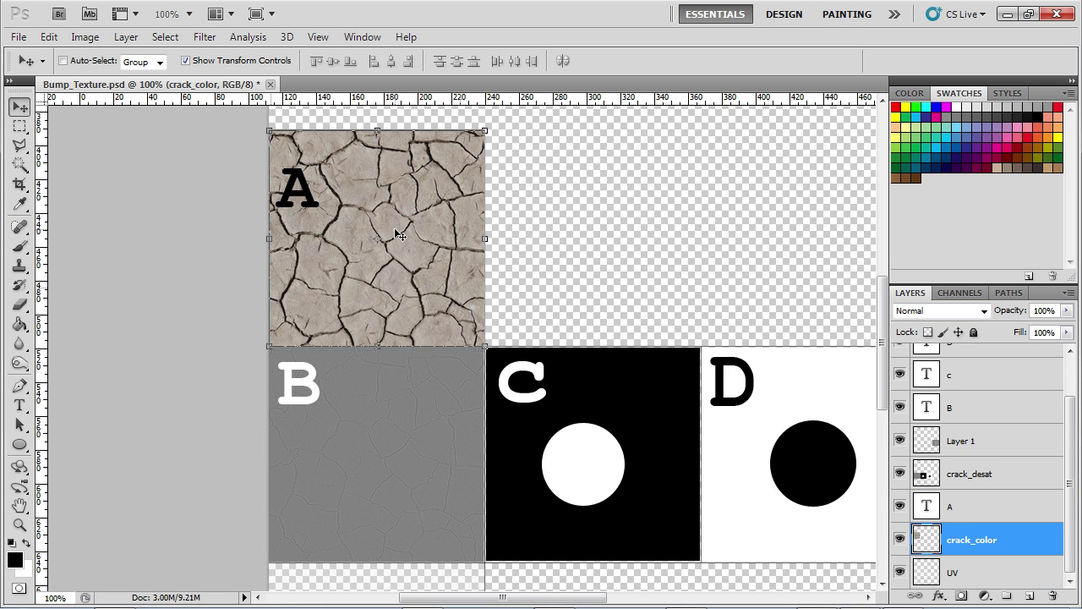
left_click_drag(398, 209, 394, 415)
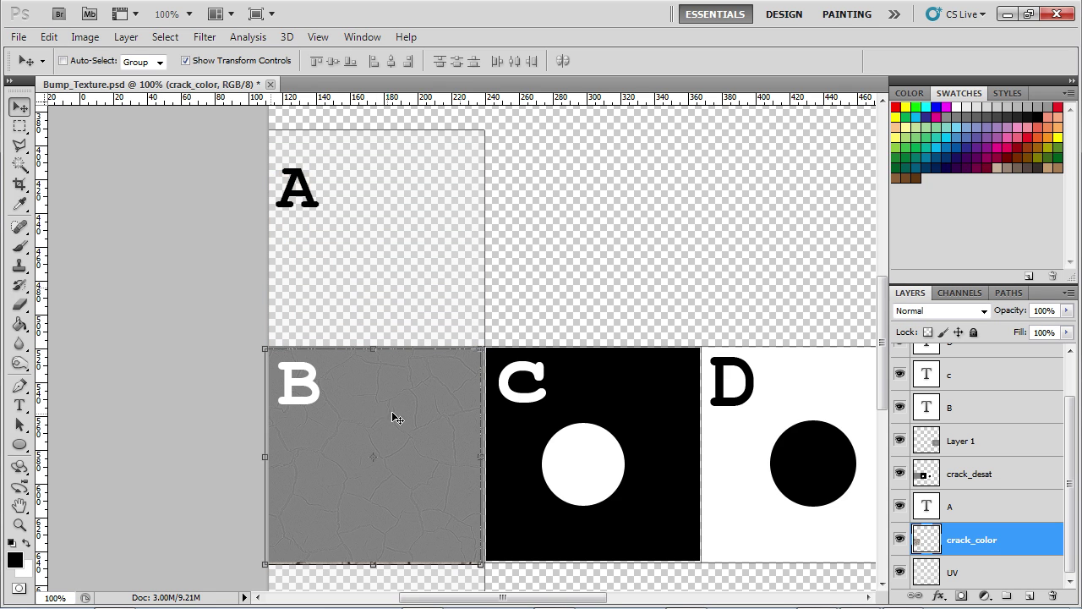
- Delete the B text layer and the crack_desat layer
left_click(985, 409)
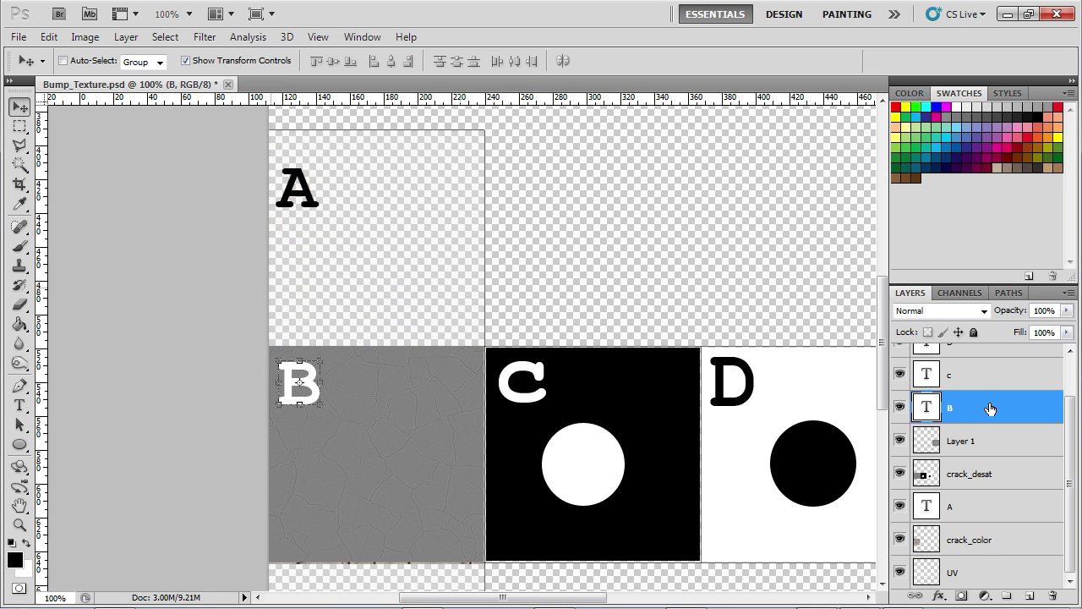
key("Delete")
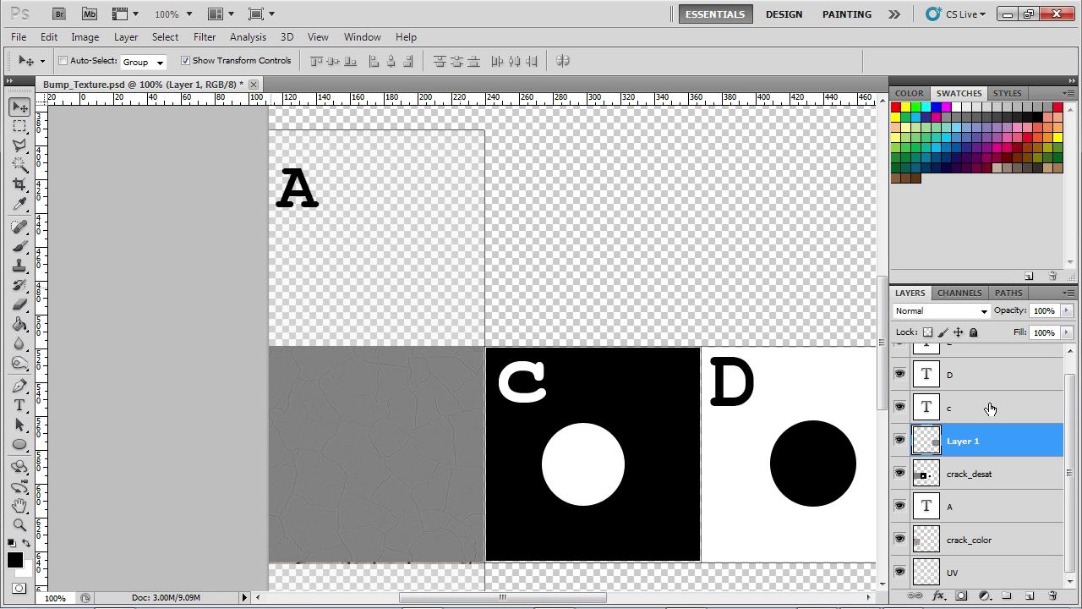
left_click(1007, 477)
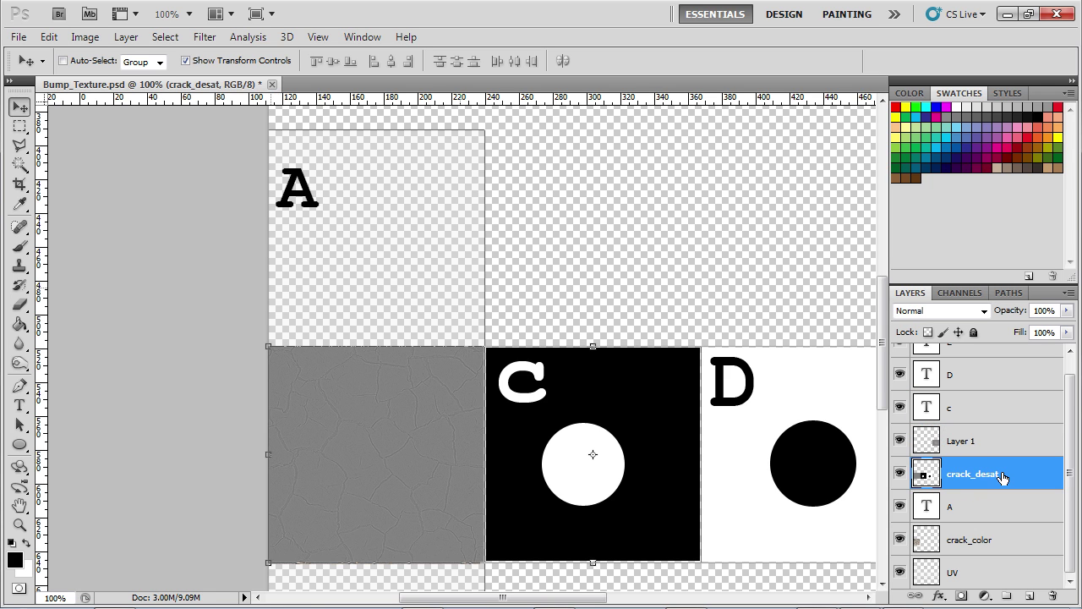
key("Delete")
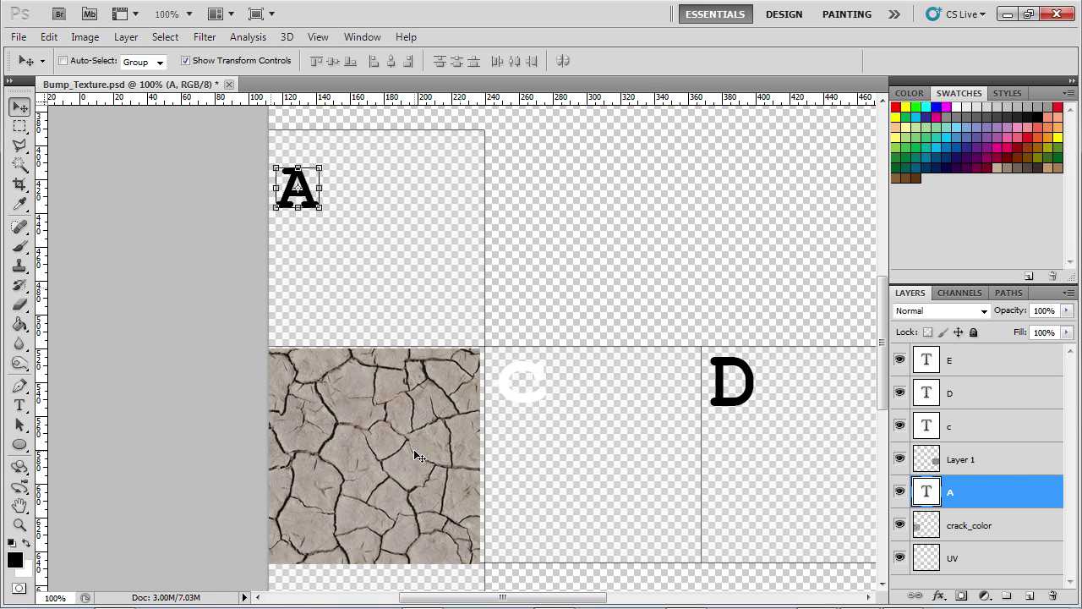
- Shift the letter A slightly right and align the crack_color texture with the guides of the former B square
key("shift+Right")
left_click(971, 525)
left_click_drag(368, 474, 373, 471)
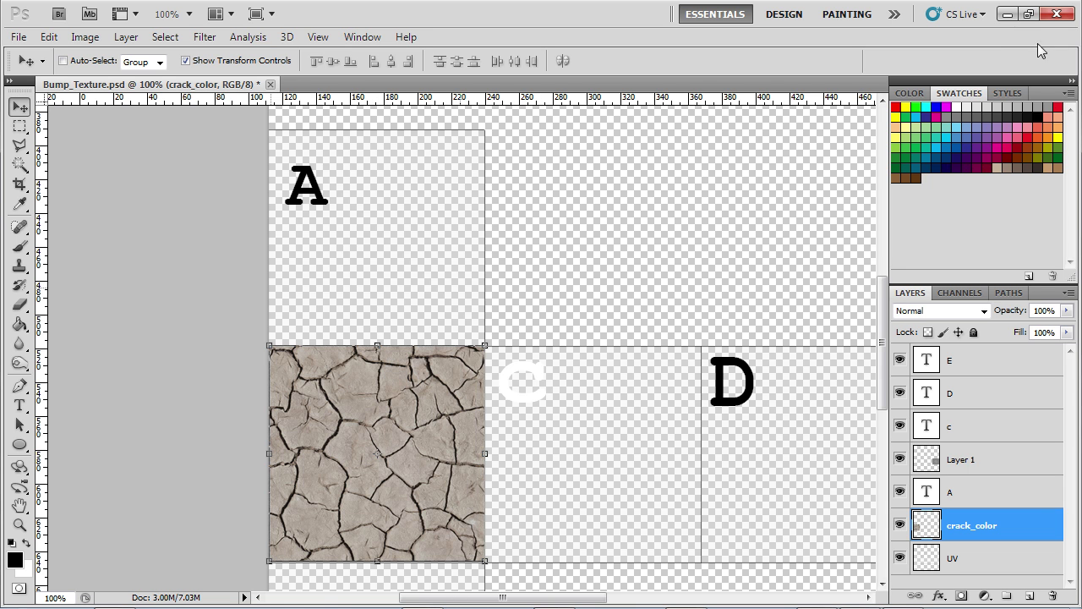
- Switch to Blender and link the upper unconnected Image Texture's Color output to the Diffuse BSDF's Color input
left_click(1008, 15)
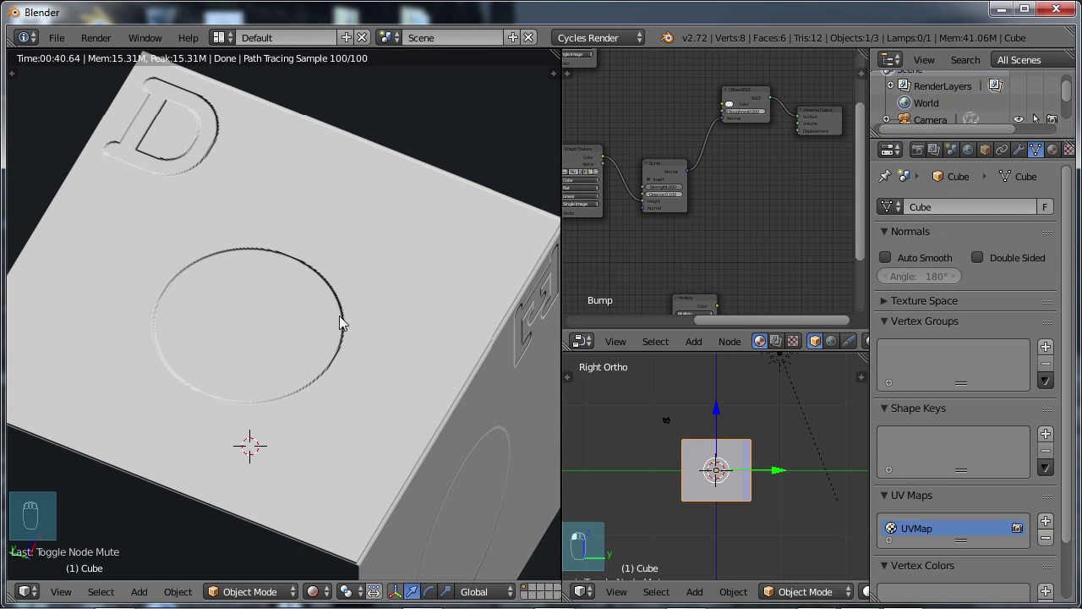
middle_click_drag(340, 323, 336, 336)
scroll(617, 249, "down", 2)
middle_click_drag(718, 156, 724, 243)
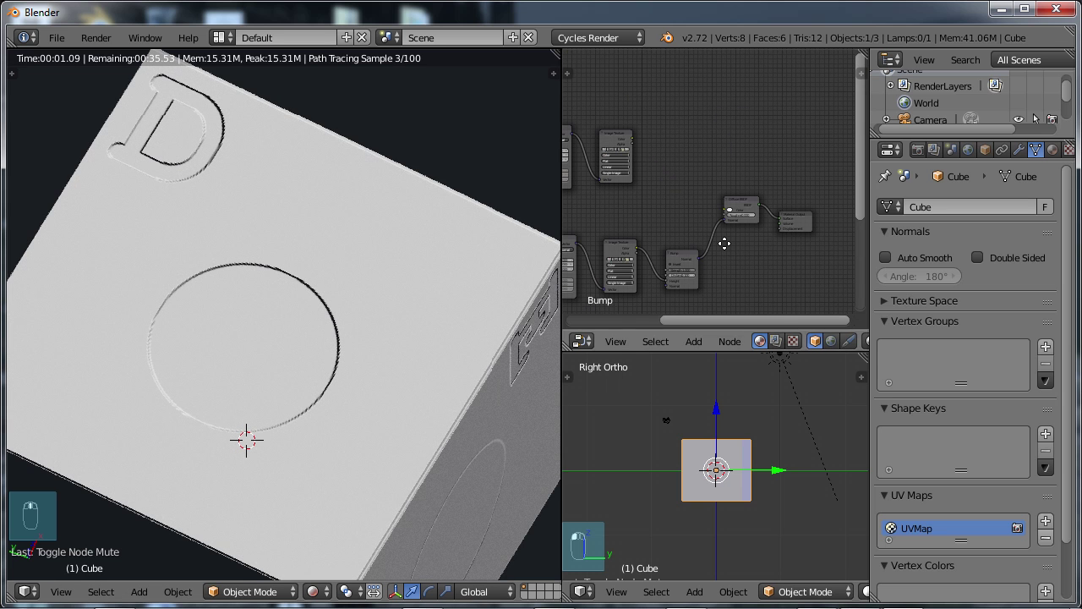
scroll(612, 144, "up", 2)
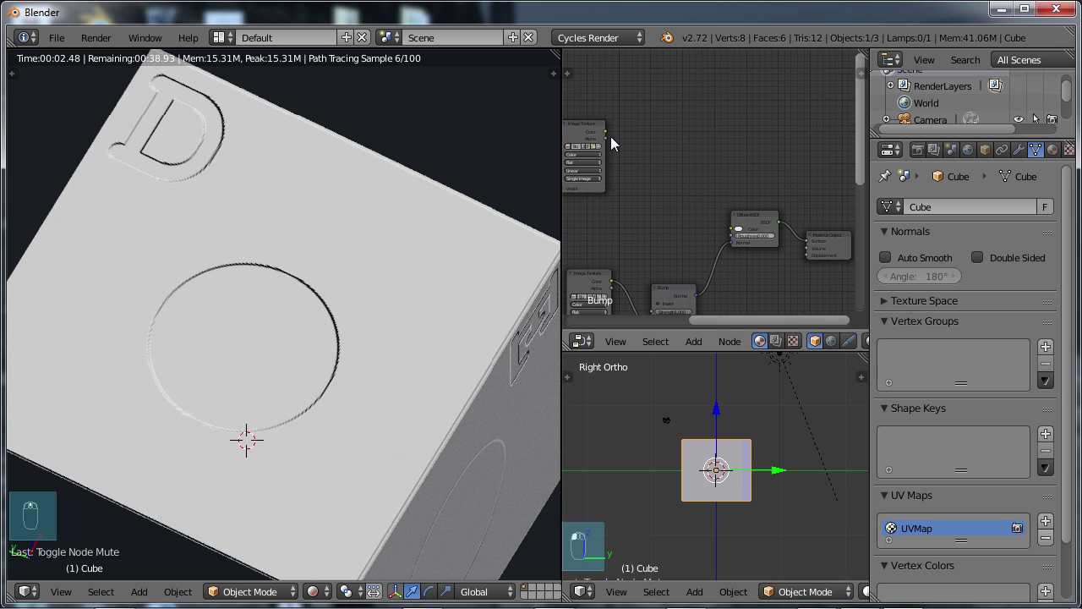
left_click_drag(606, 132, 730, 232)
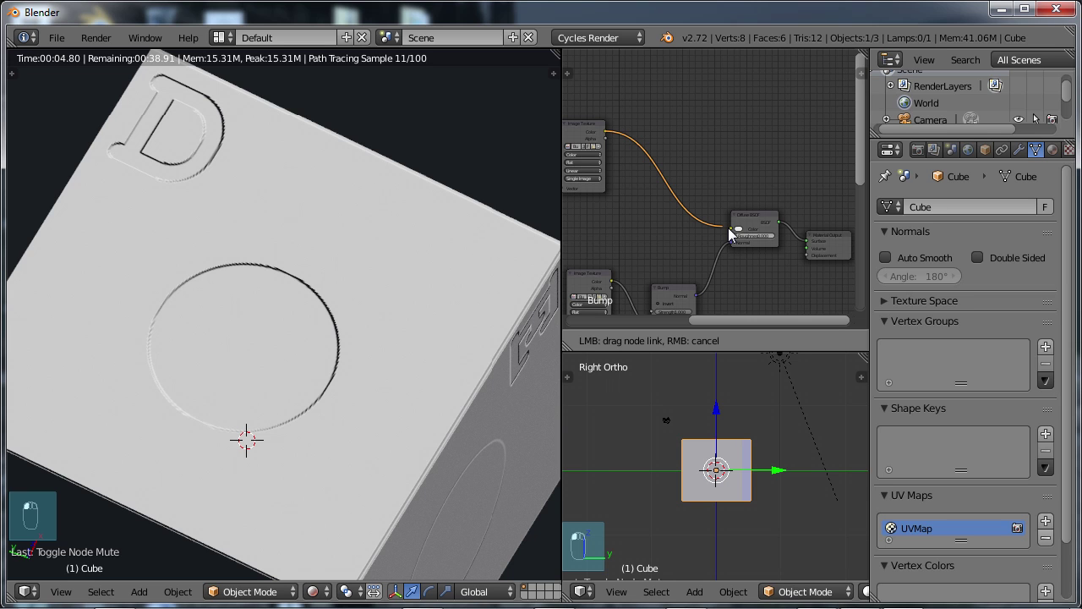
left_click_drag(731, 233, 734, 230)
- Link the Multiply node's Color output to the Material Output's Displacement input, working in the maximized node editor
middle_click_drag(580, 155, 686, 125)
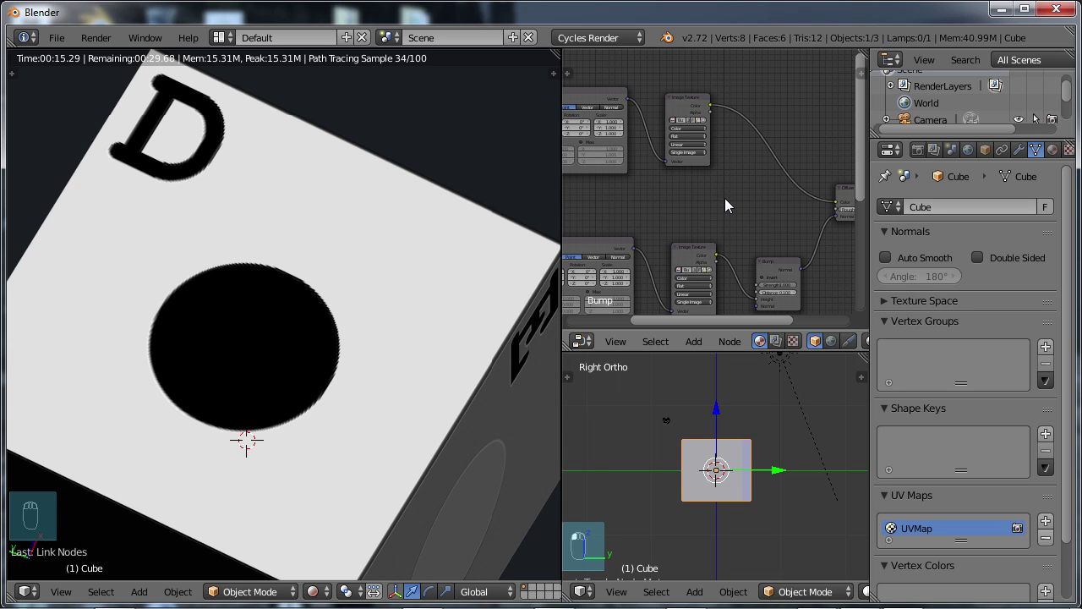
scroll(725, 198, "down", 2)
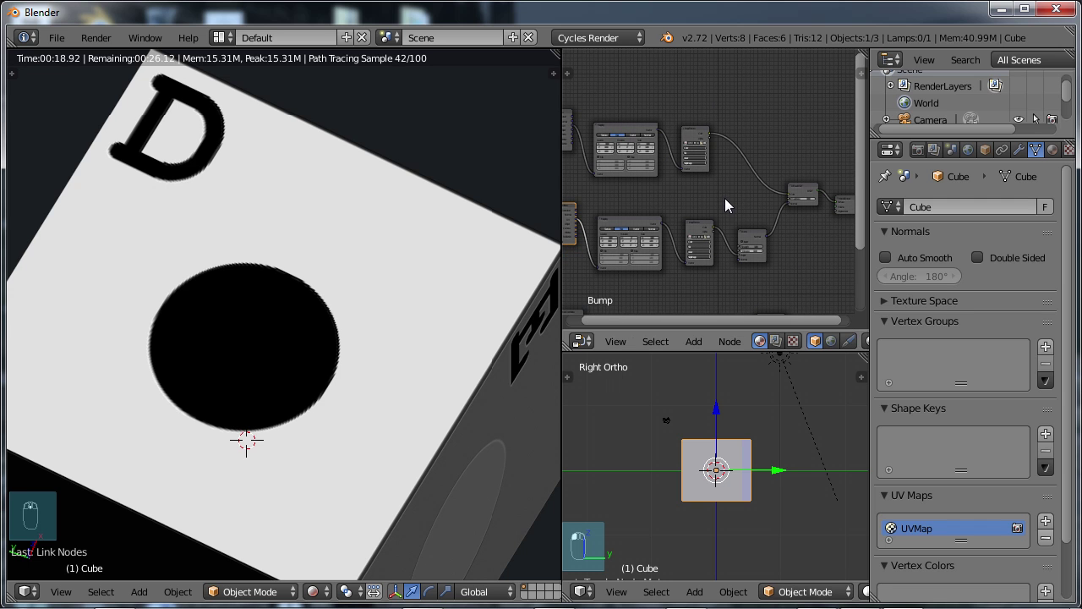
key("ctrl+Up")
scroll(532, 341, "up", 3)
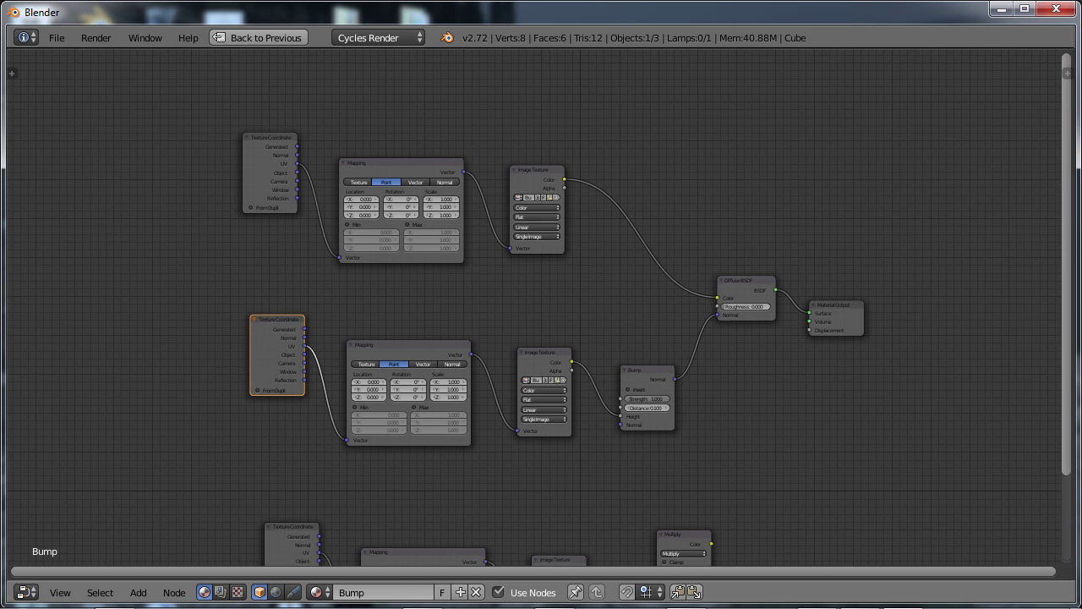
middle_click_drag(553, 270, 552, 196)
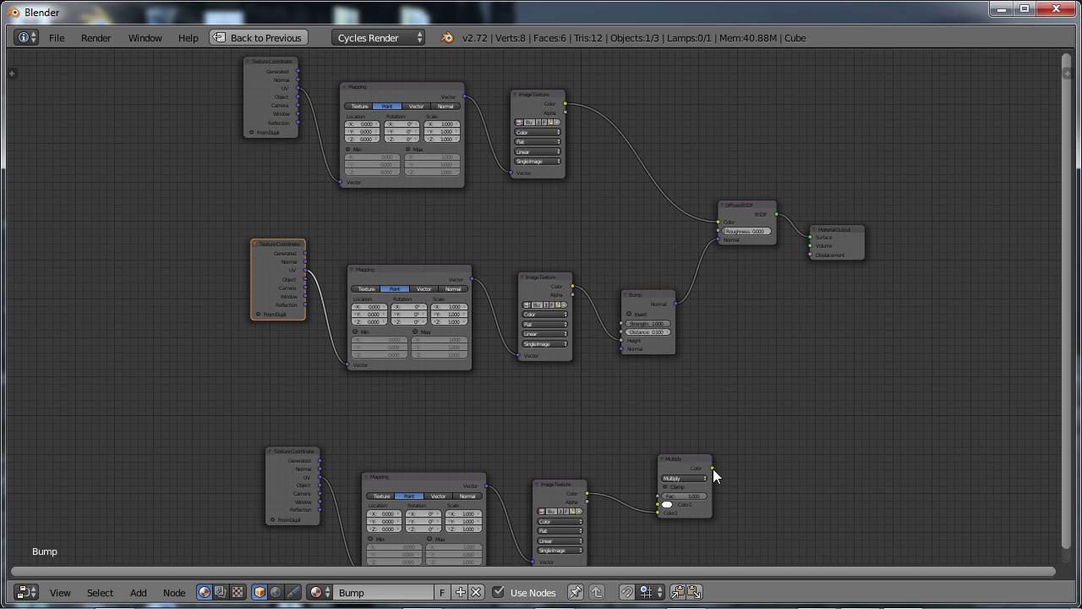
left_click_drag(710, 468, 810, 254)
key("ctrl+Up")
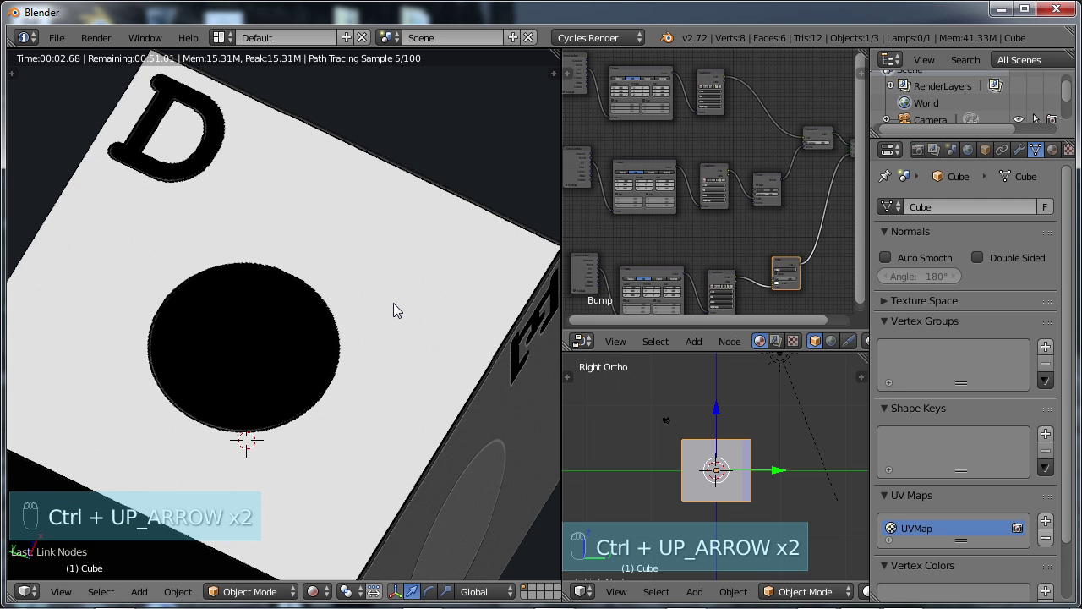
- Examine the combined colour and bump on the cube's A and D faces in the rendered viewport
scroll(393, 303, "down", 1)
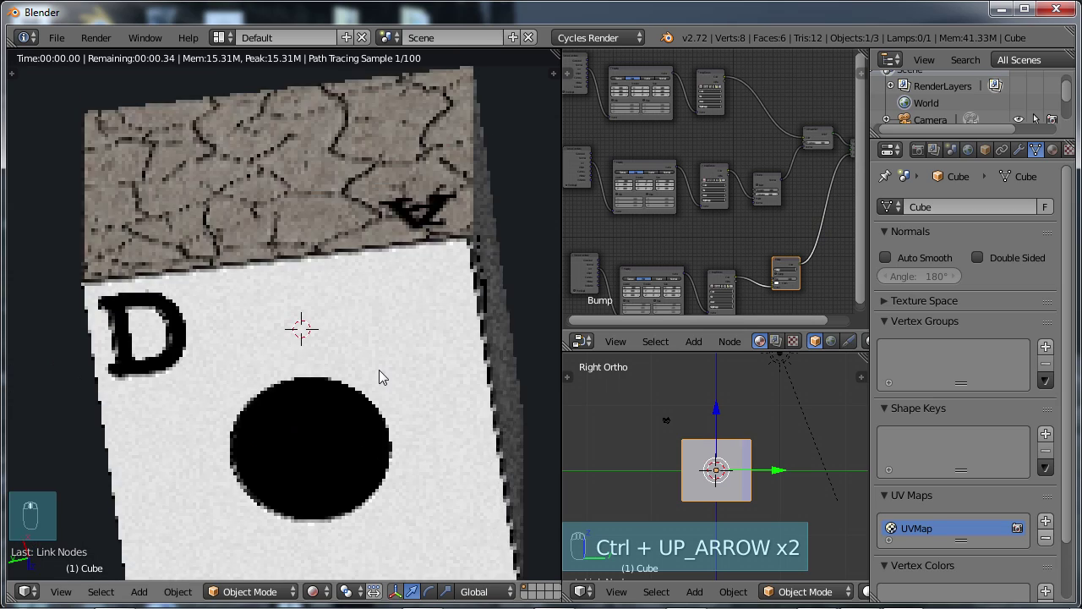
scroll(383, 338, "up", 2)
middle_click_drag(384, 290, 462, 307)
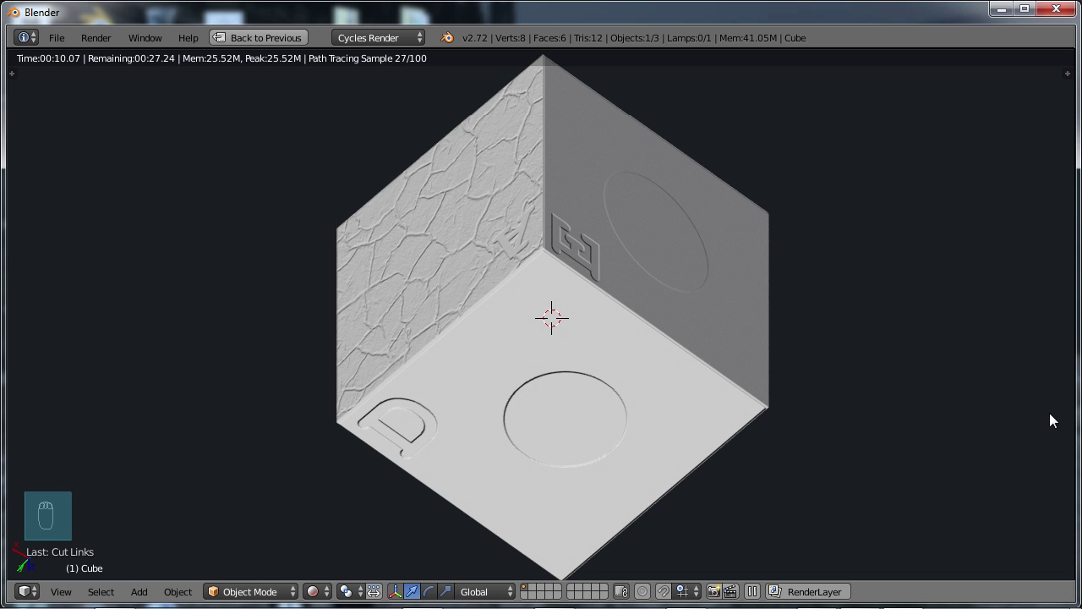